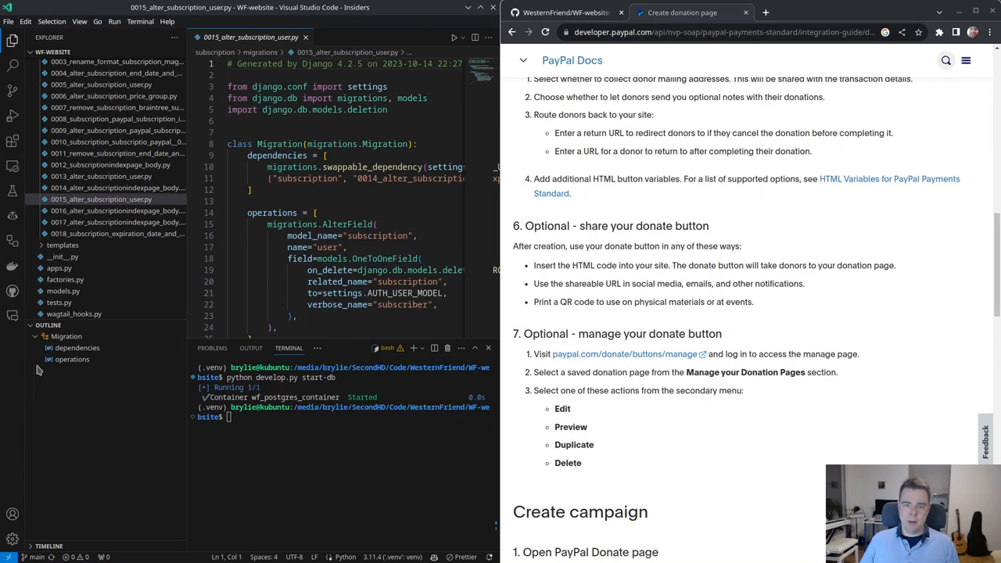
Review WF-website issue #906 on switching to PayPal and highlight its unchecked donations-button task
left_click(556, 13)
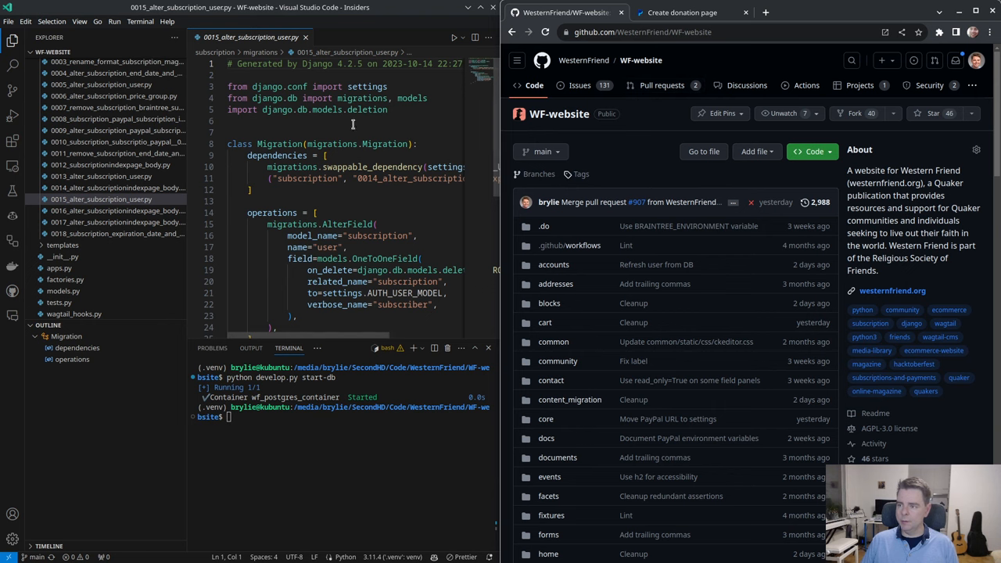
left_click(305, 37)
scroll(93, 156, "up", 5)
left_click(41, 179)
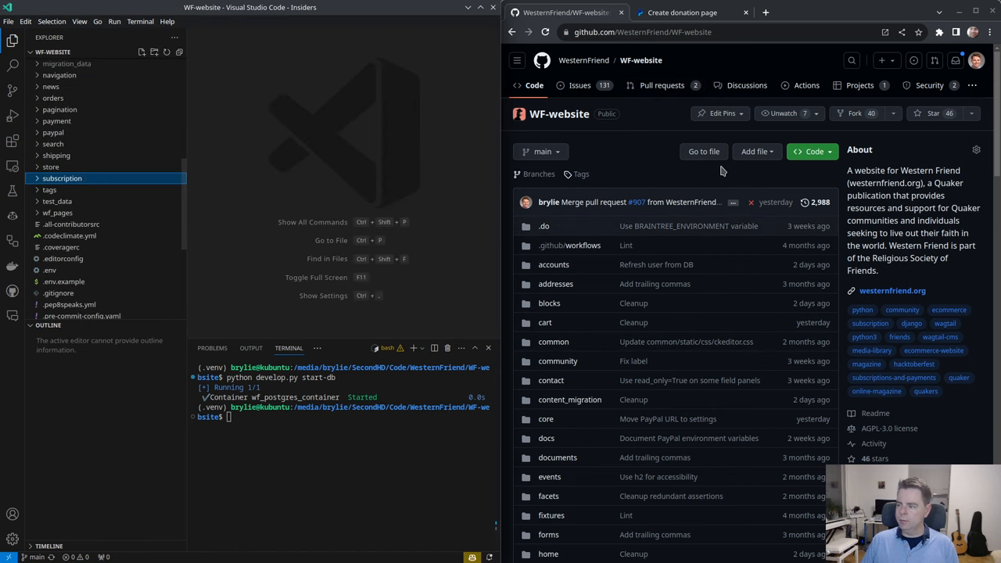
left_click(586, 87)
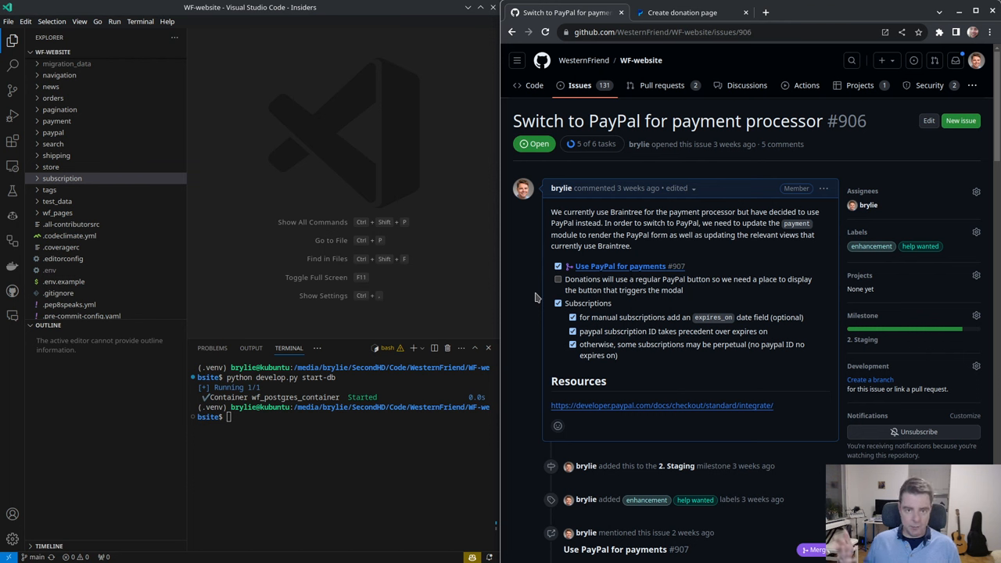
left_click_drag(685, 290, 574, 280)
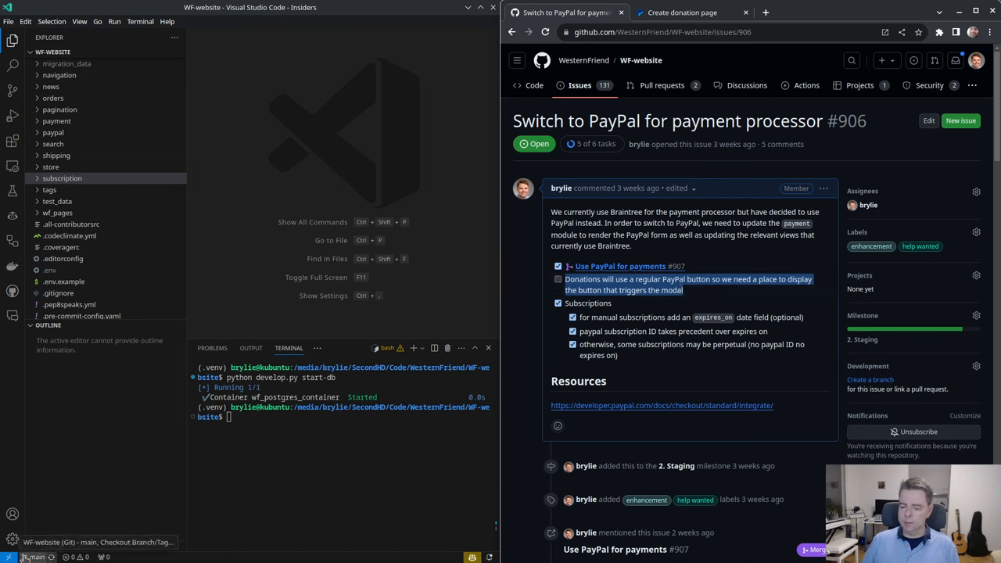
Sync the local WF-website repository with GitHub from the status bar
left_click(52, 557)
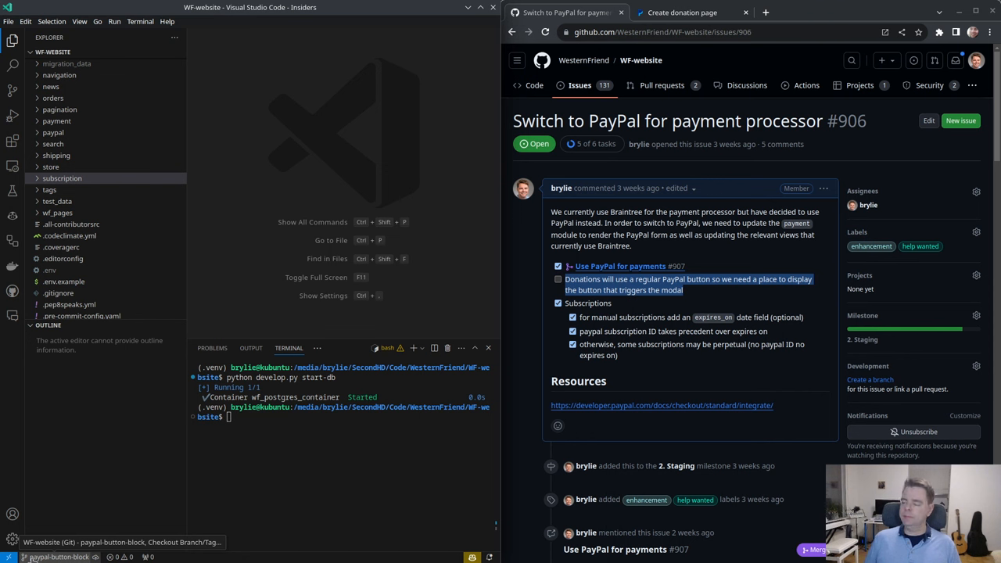
mouse_move(104, 52)
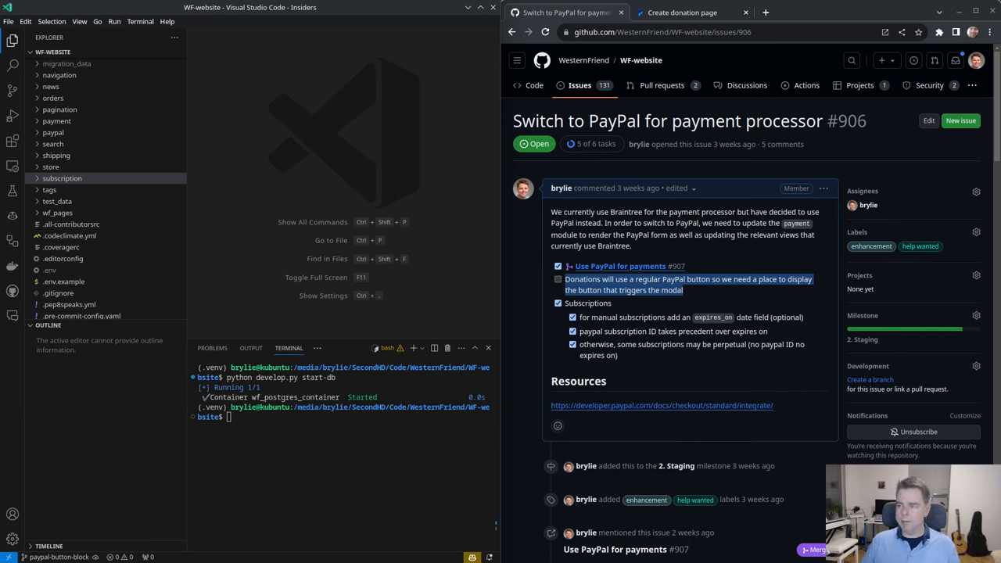
Expand the paypal templates blocks folder and view the subscription plan button template
mouse_move(61, 166)
left_click(39, 133)
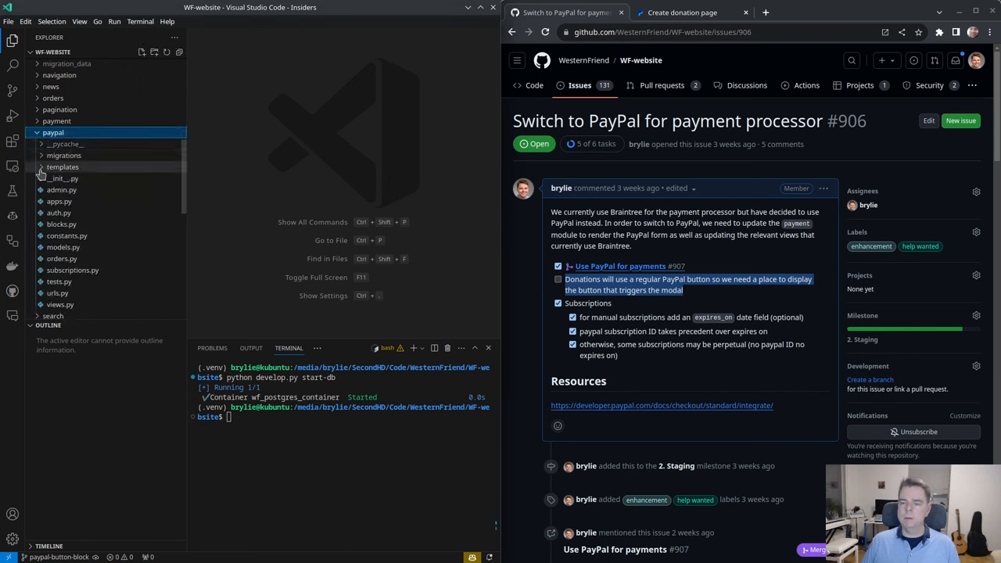
left_click(49, 167)
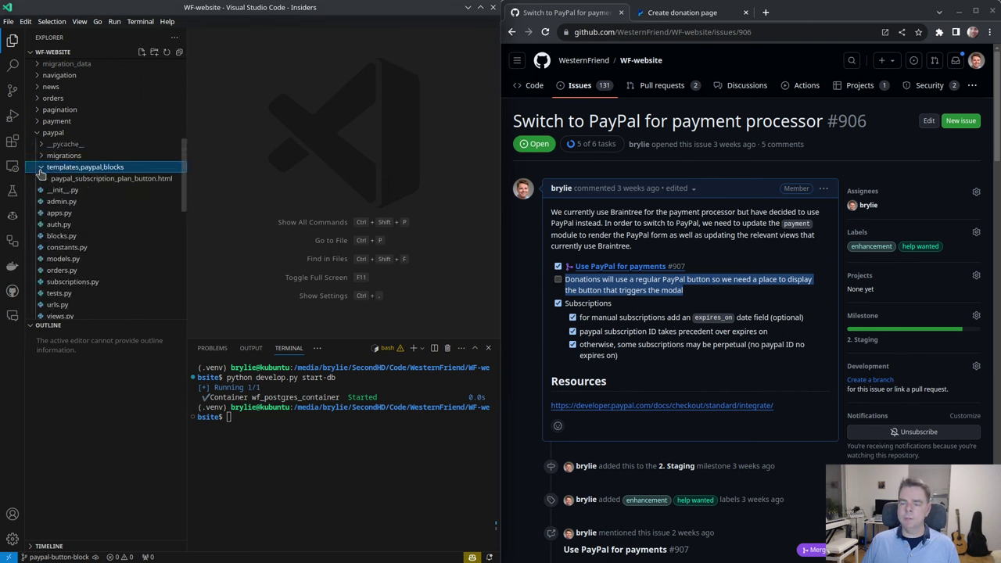
right_click(94, 168)
key("Escape")
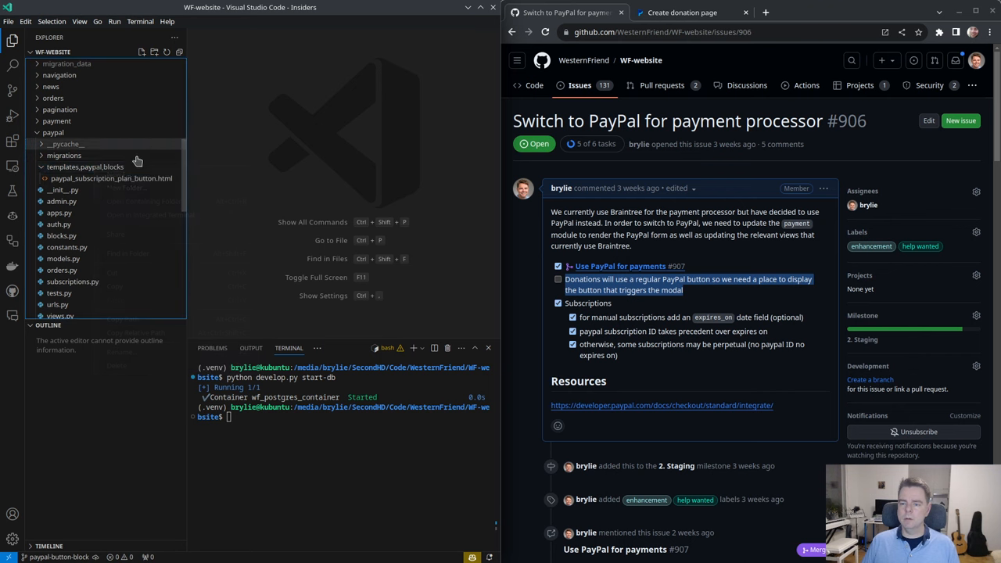
left_click(49, 168)
right_click(50, 168)
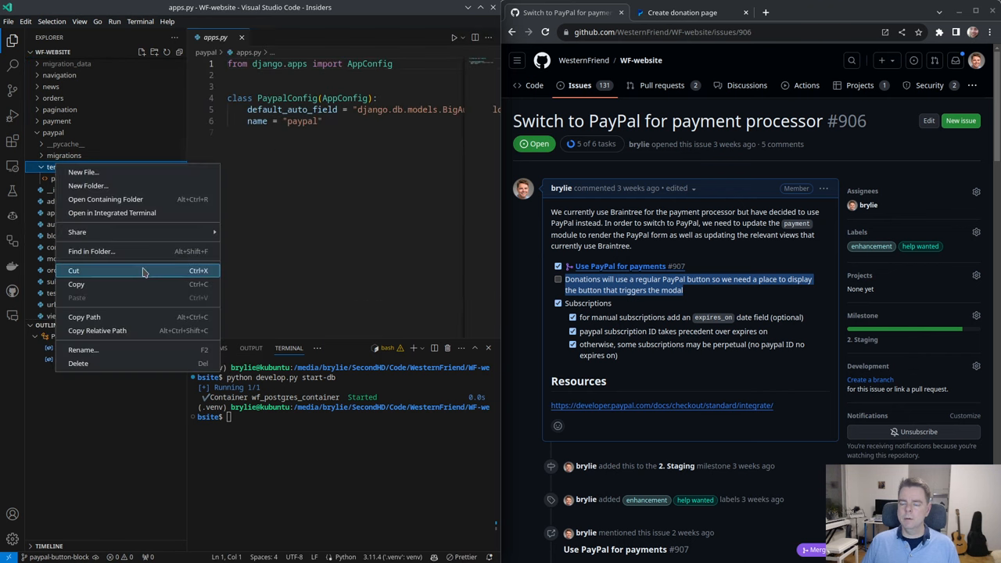
key("Escape")
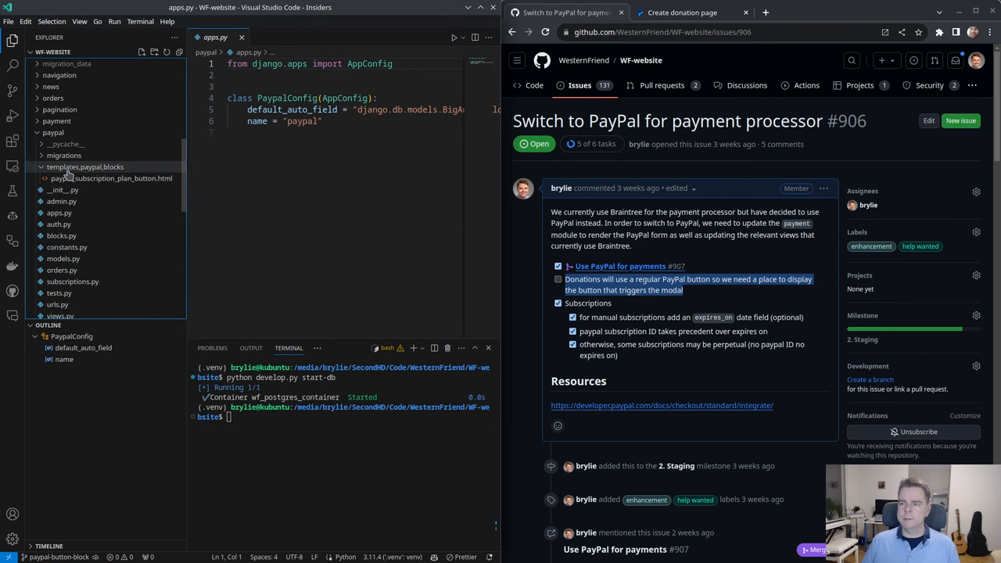
double_click(69, 177)
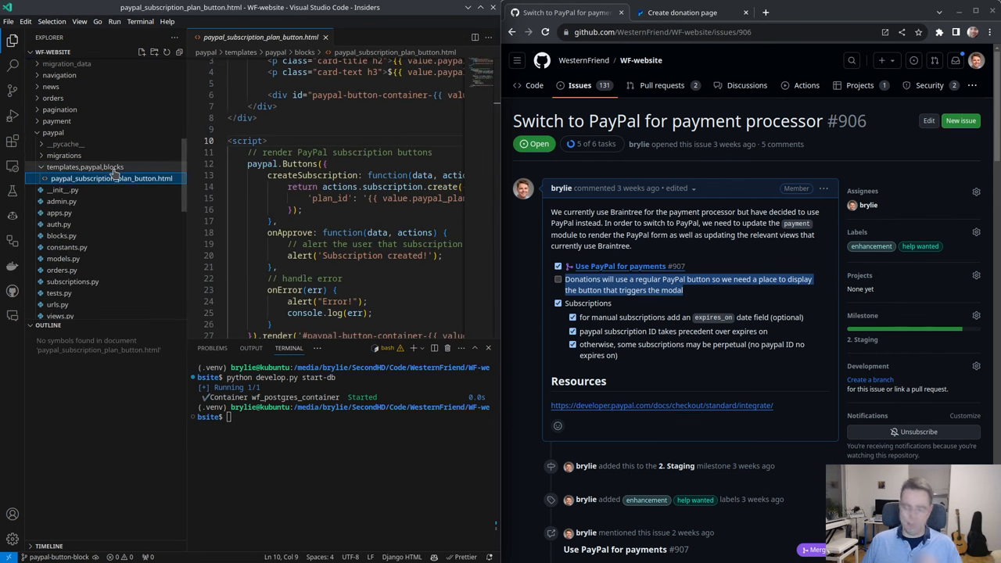
Create a new empty paypal_donate_button.html file in the blocks folder
right_click(100, 174)
left_click(139, 185)
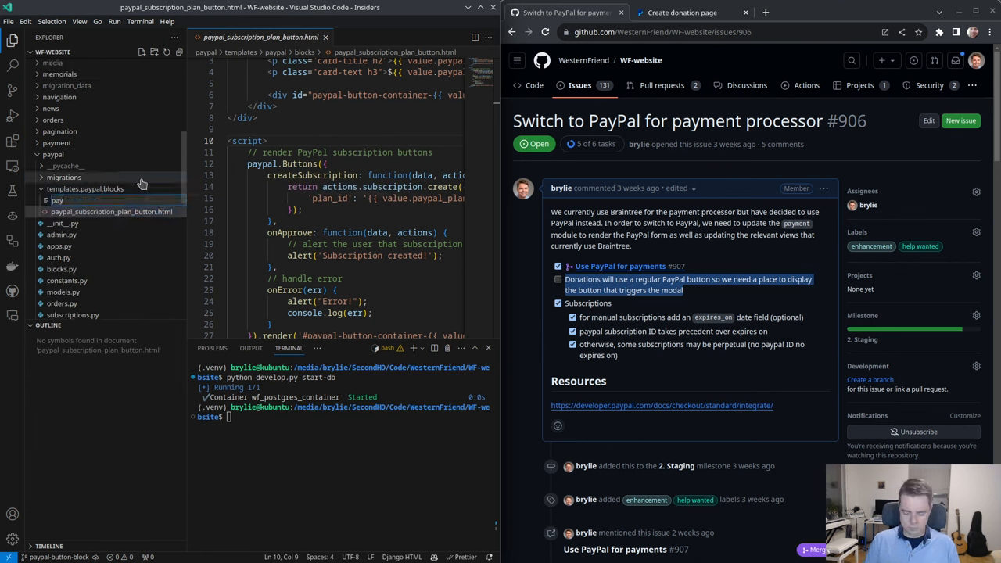
type("paypal_donate_button.html")
key("Return")
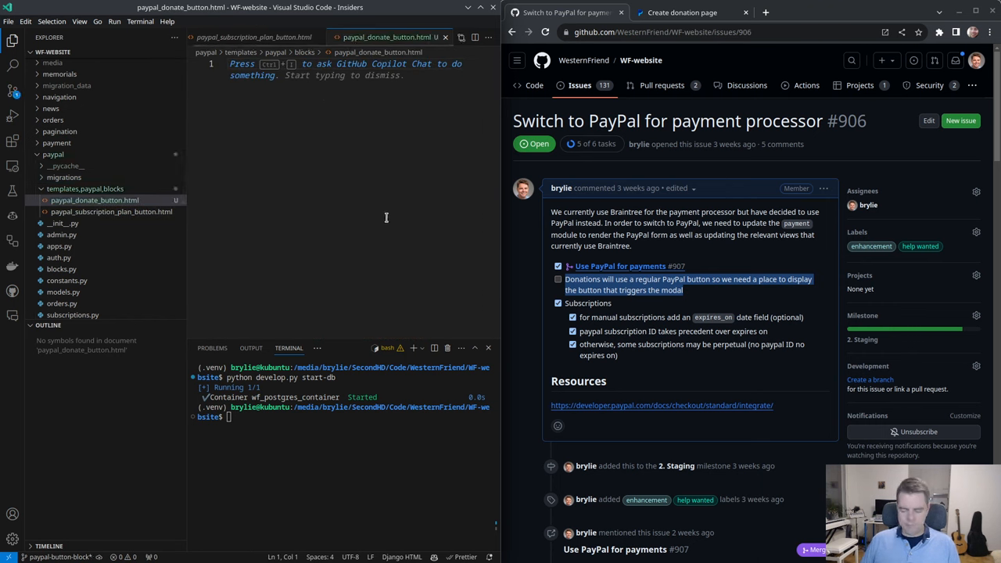
Paste the PayPal donate-button code, dedenting the whole block and indenting the script body
key("ctrl+v")
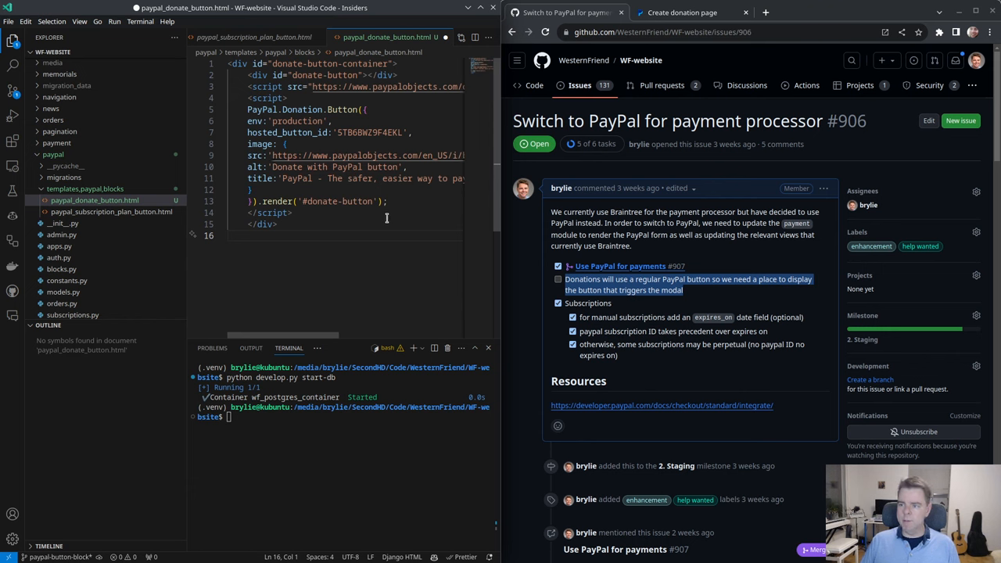
left_click_drag(304, 224, 237, 74)
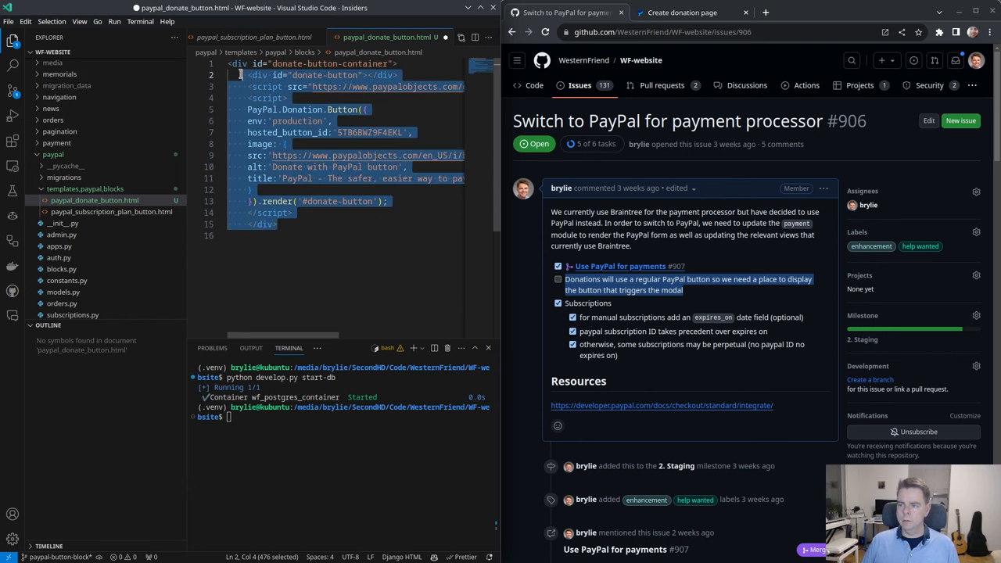
key("shift+Tab")
left_click(278, 155)
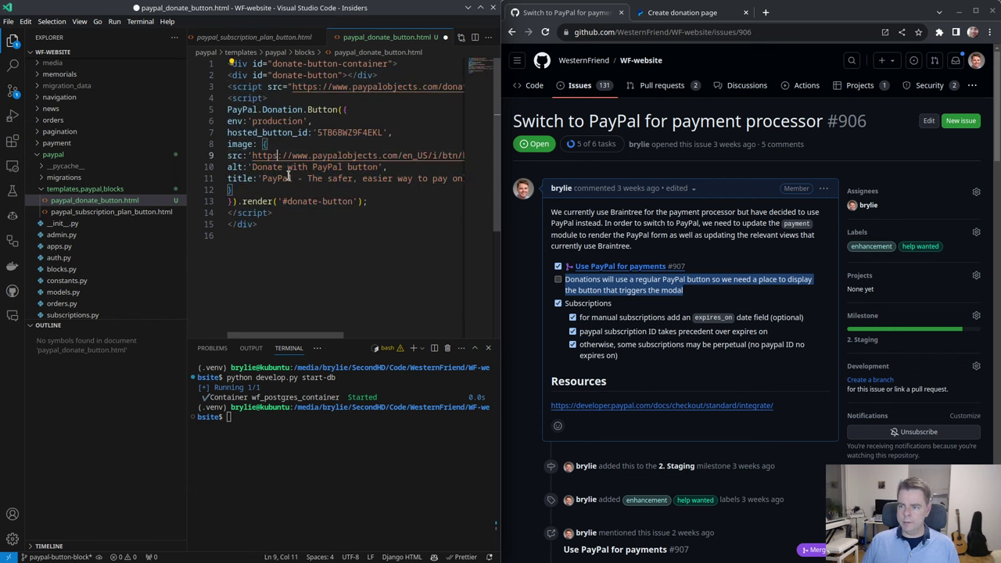
left_click_drag(278, 215, 227, 109)
left_click_drag(368, 201, 227, 109)
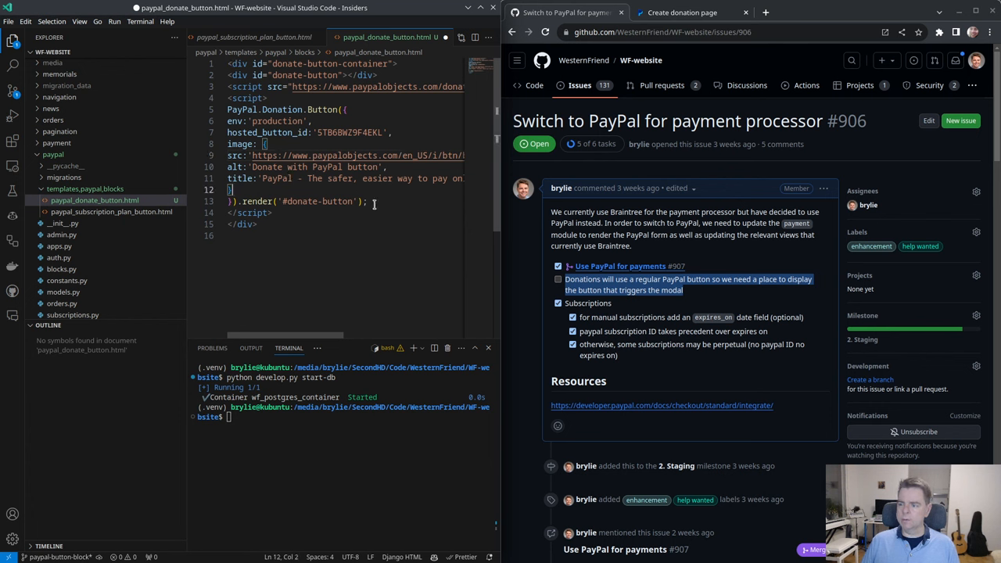
key("Tab")
left_click(252, 86)
scroll(323, 86, "right", 3)
scroll(343, 87, "right", 2)
scroll(390, 90, "left", 5)
Check the hosted button ID, indent the image attribute lines, and save the template
double_click(370, 132)
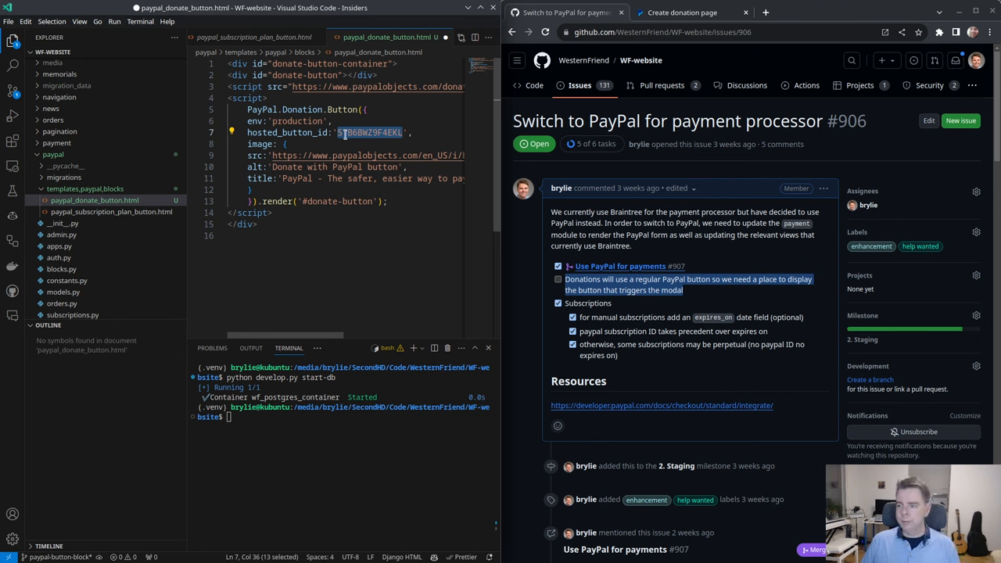
left_click_drag(437, 133, 339, 134)
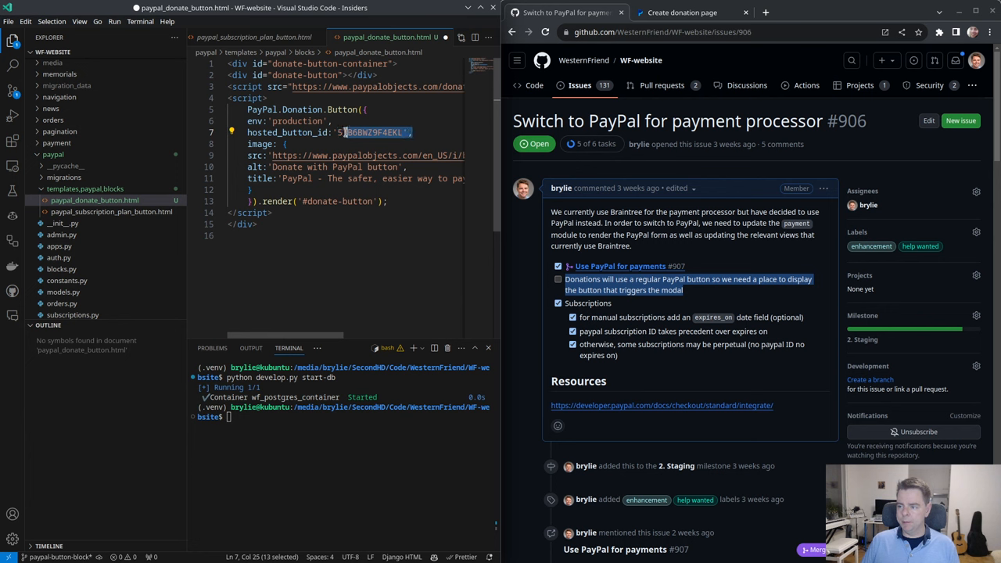
scroll(316, 180, "right", 2)
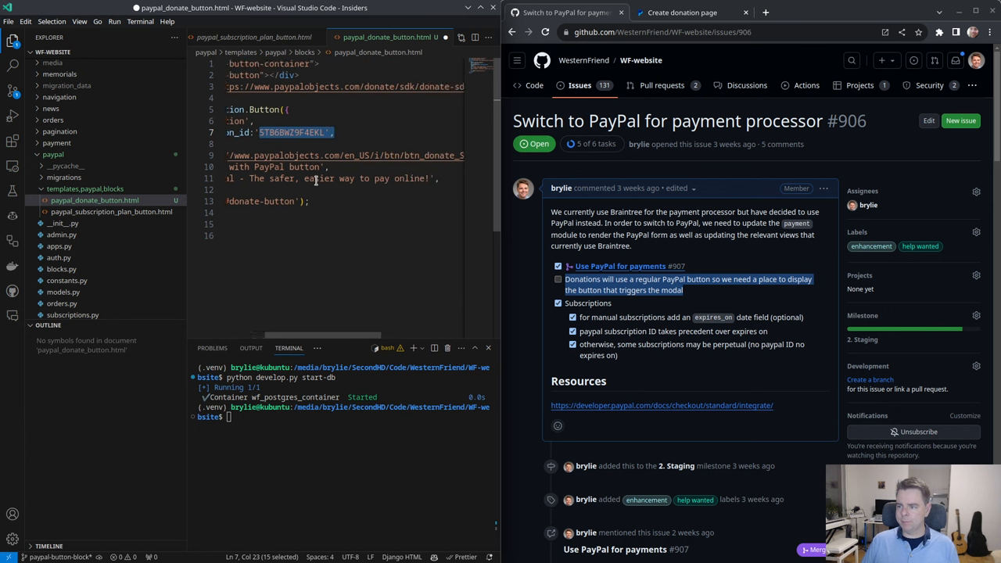
scroll(316, 180, "right", 3)
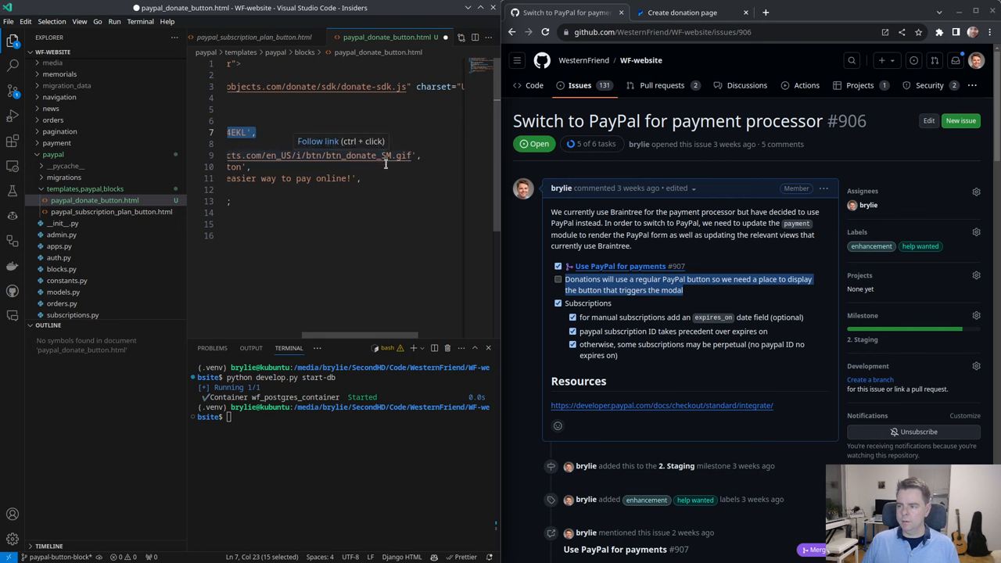
scroll(383, 157, "left", 2)
scroll(322, 160, "left", 2)
scroll(283, 158, "left", 1)
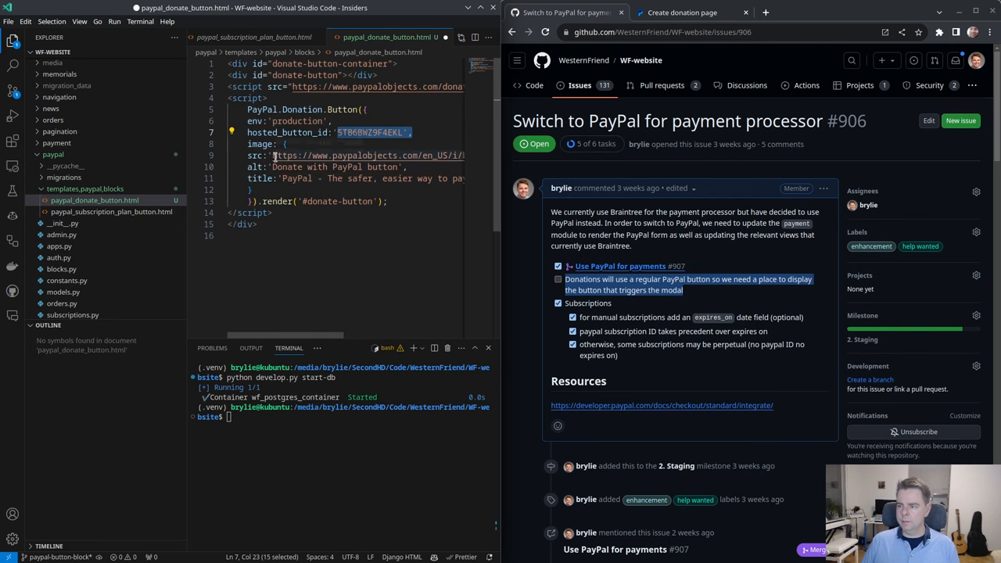
left_click_drag(245, 151, 286, 183)
key("Tab")
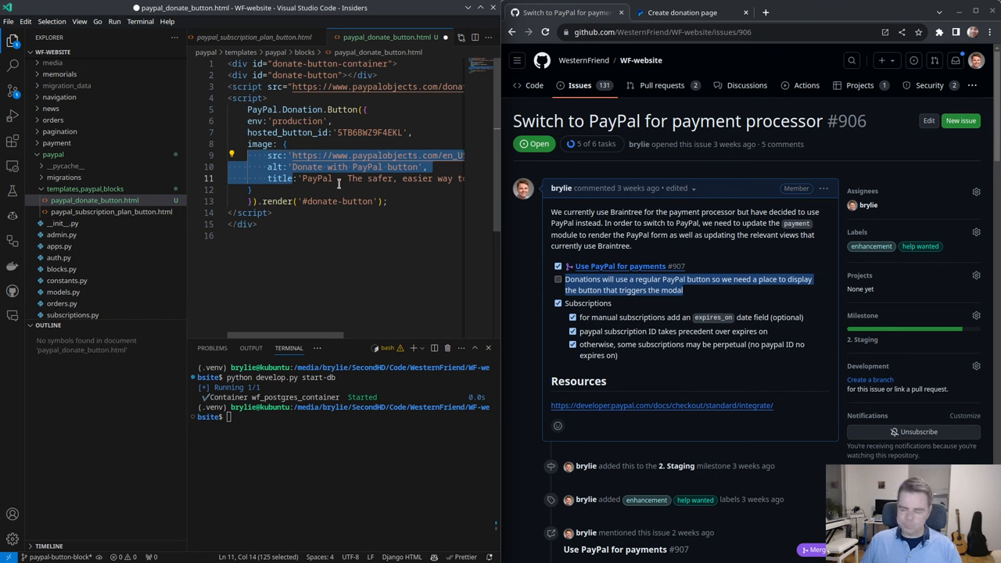
left_click(349, 224)
scroll(361, 216, "right", 3)
scroll(361, 217, "right", 2)
key("ctrl+s")
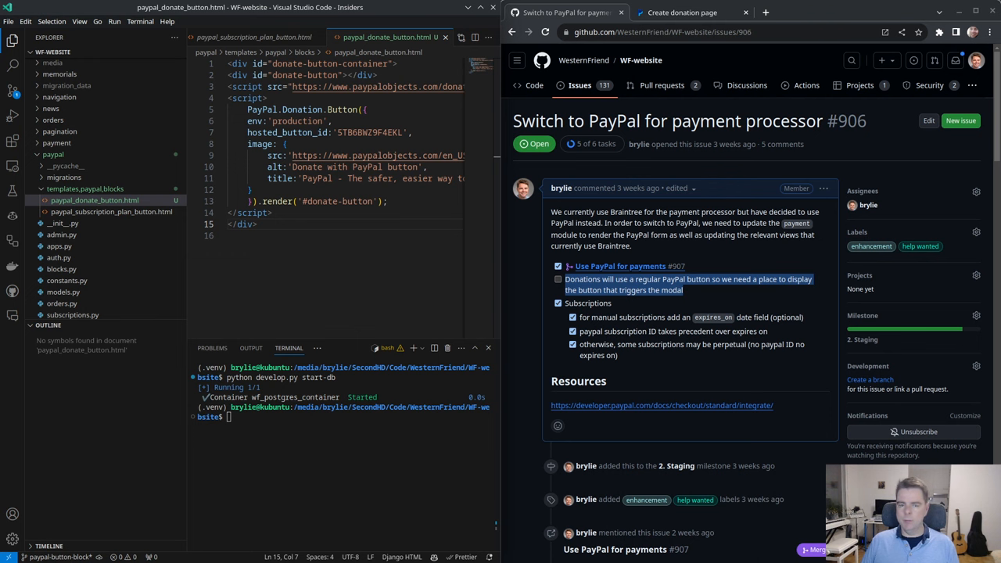
Add a blank line after the container's opening tag and save the template again
left_click_drag(258, 224, 228, 64)
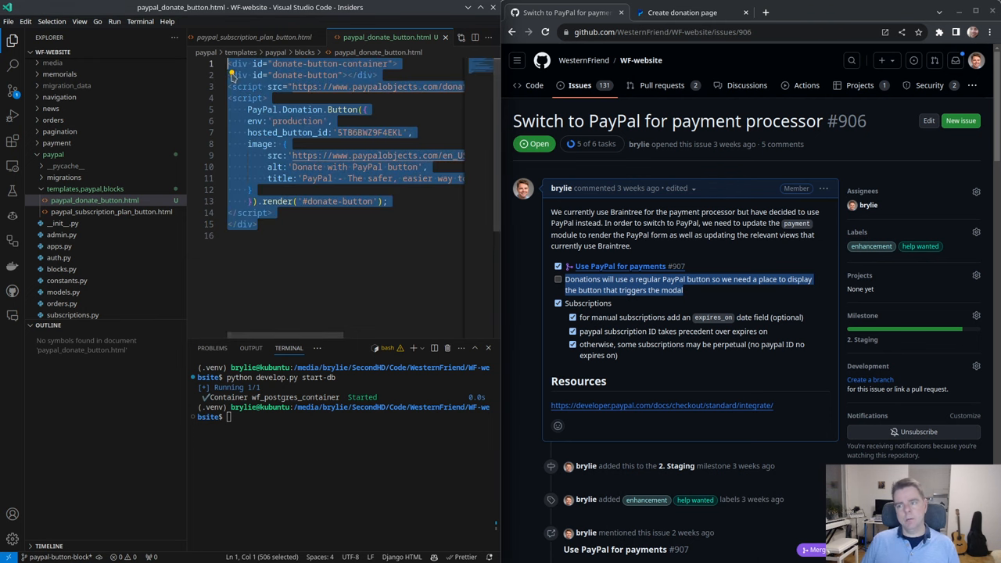
left_click(410, 64)
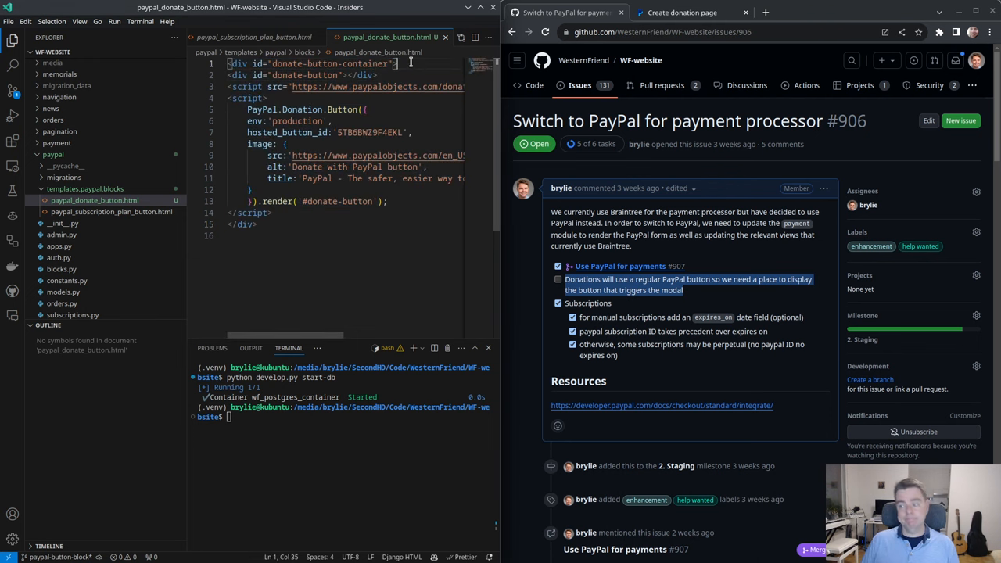
key("Return")
key("BackSpace")
key("ctrl+s")
left_click(367, 271)
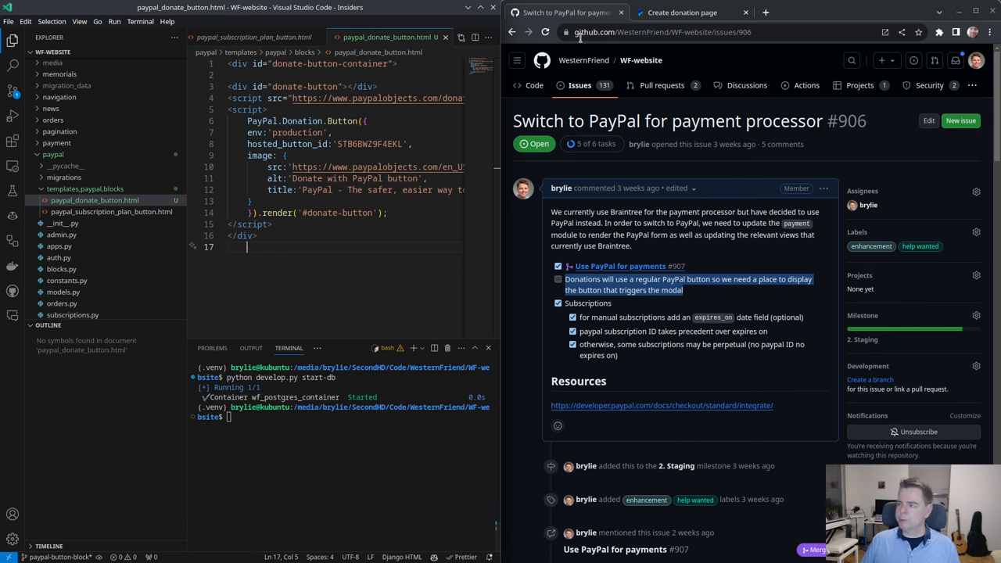
Start the Django development server from the integrated terminal
left_click(351, 460)
type("p")
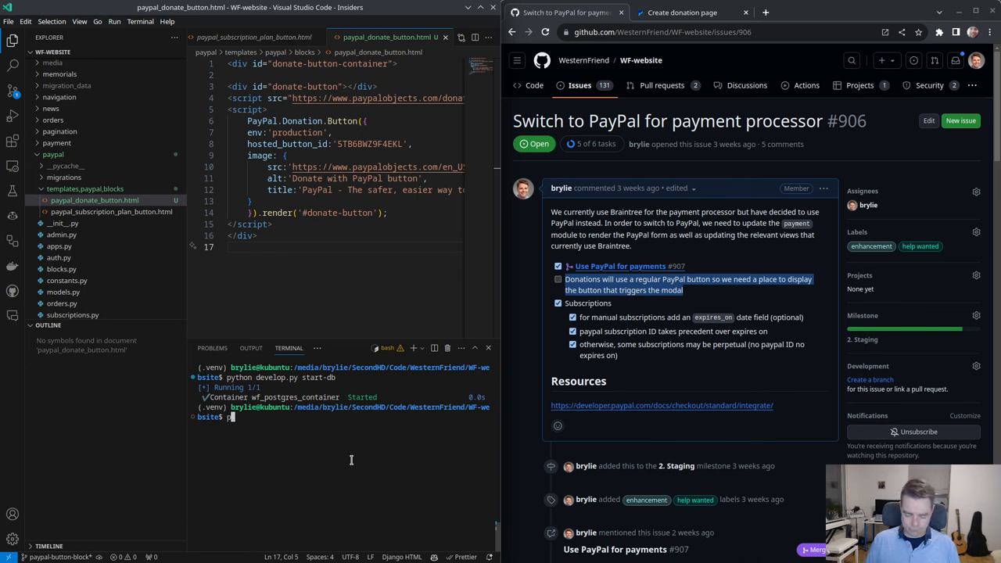
key("Up")
key("Up")
key("Return")
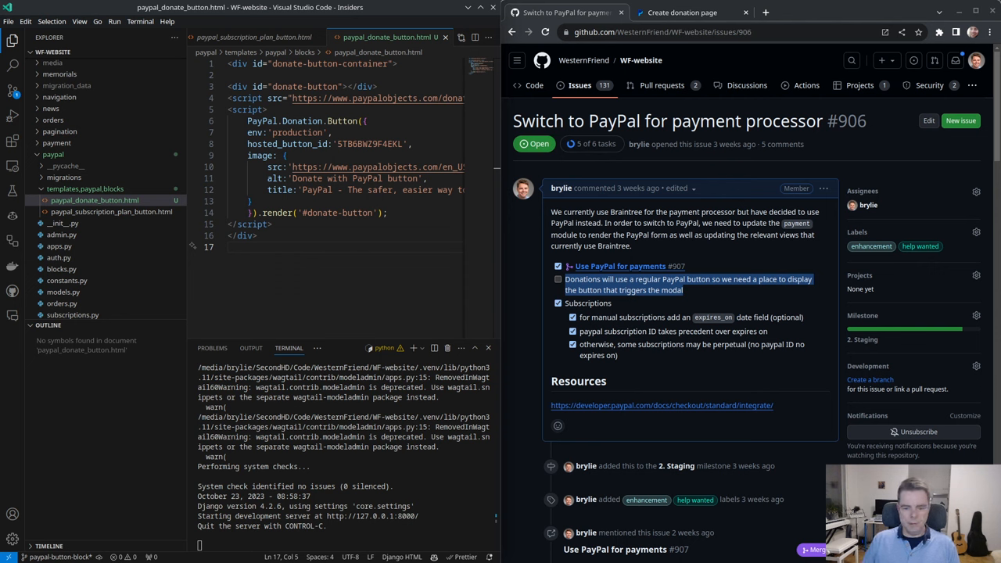
Check the GitHub notifications inbox, then return to issue #906
middle_click(955, 60)
left_click(698, 19)
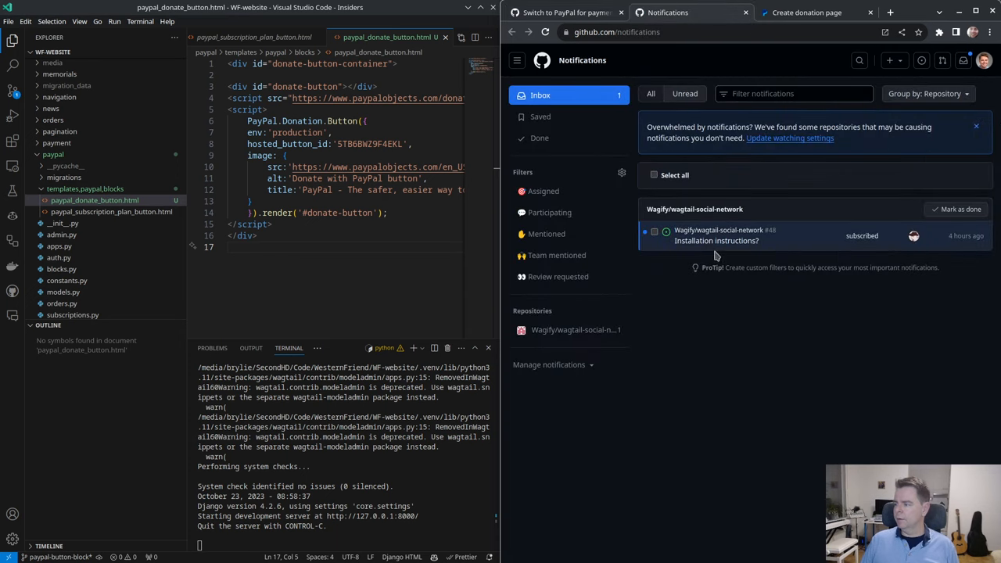
left_click(569, 13)
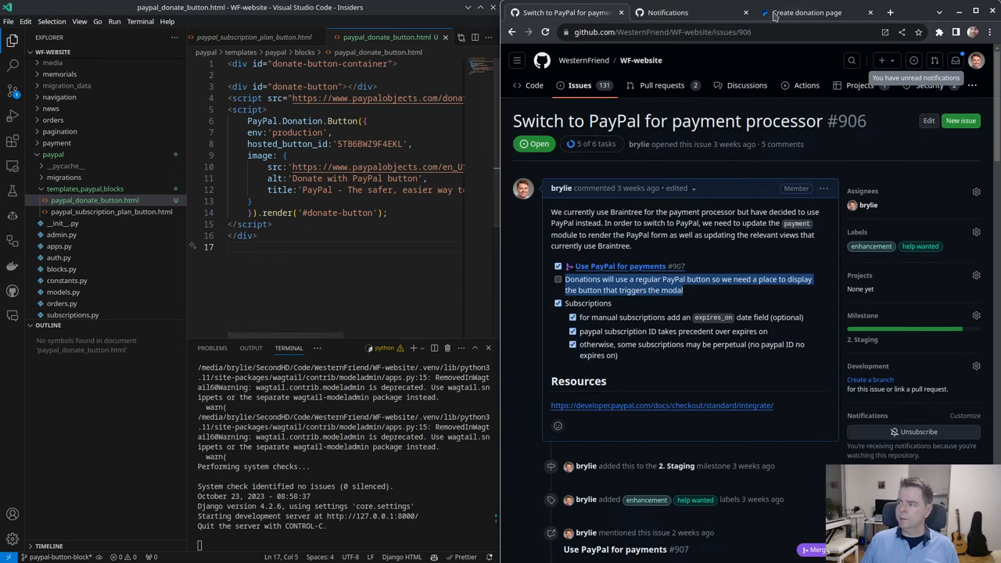
left_click(745, 12)
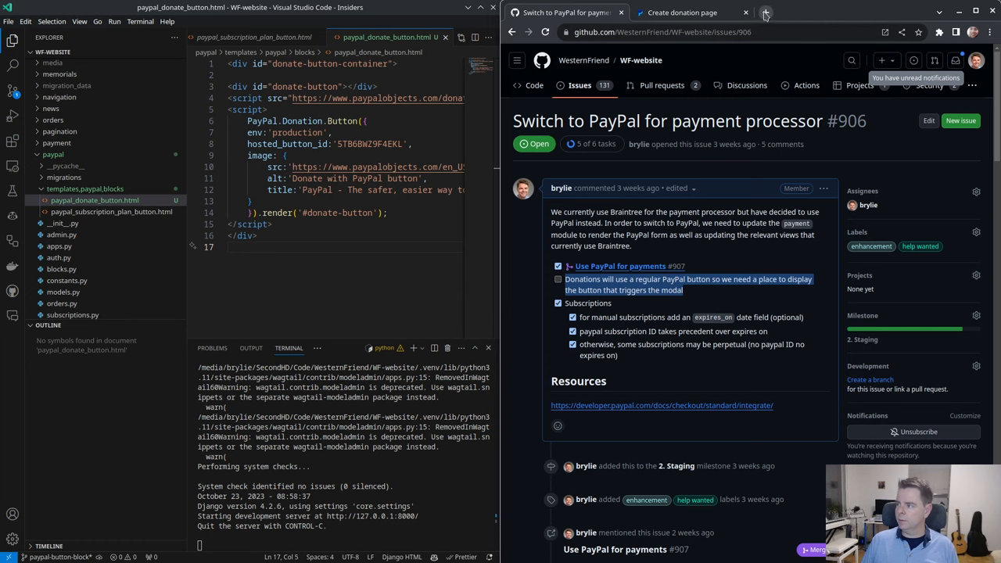
Load the local Western Friend Welcome page and maximize the browser to inspect the navbar
left_click(704, 12)
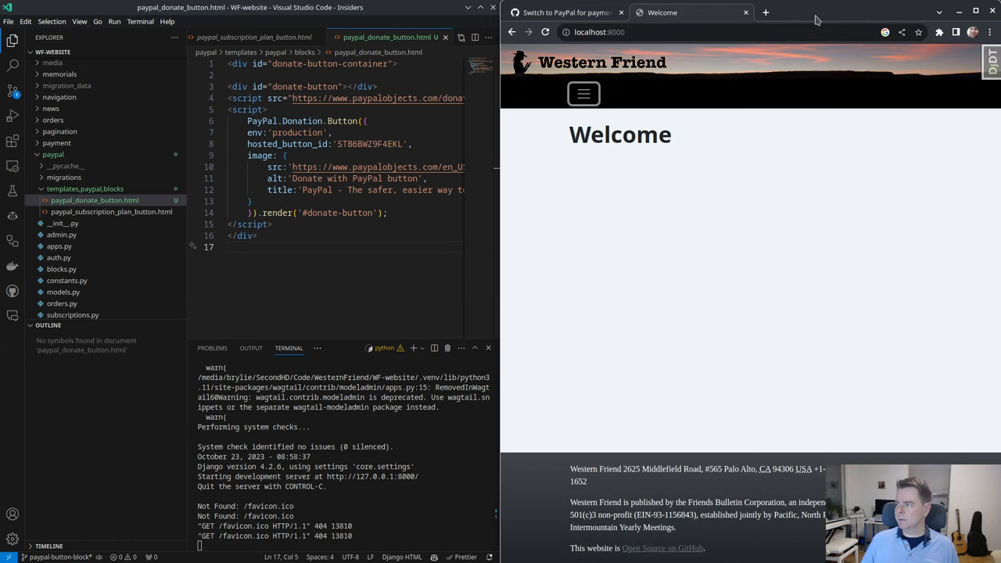
key("super+Up")
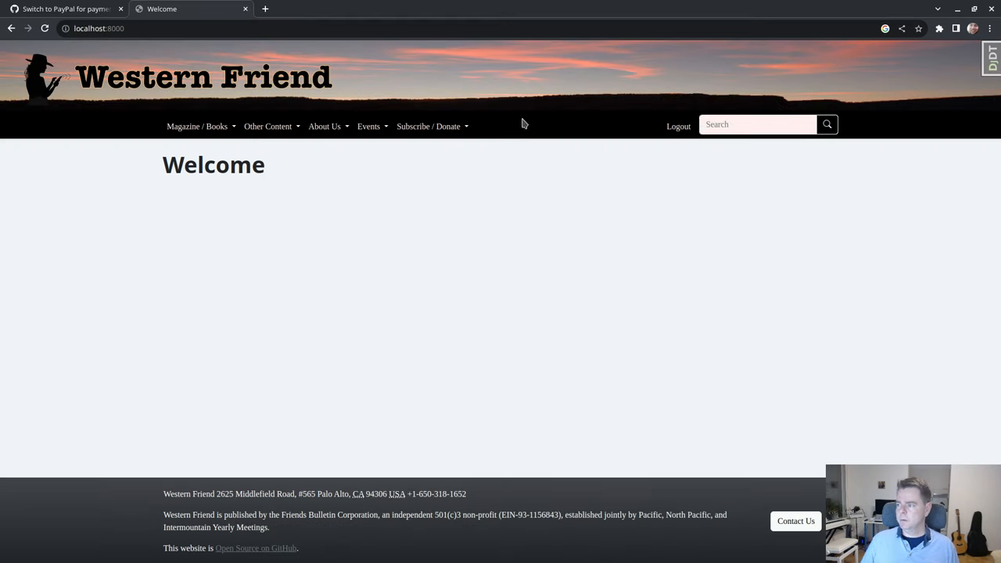
double_click(640, 11)
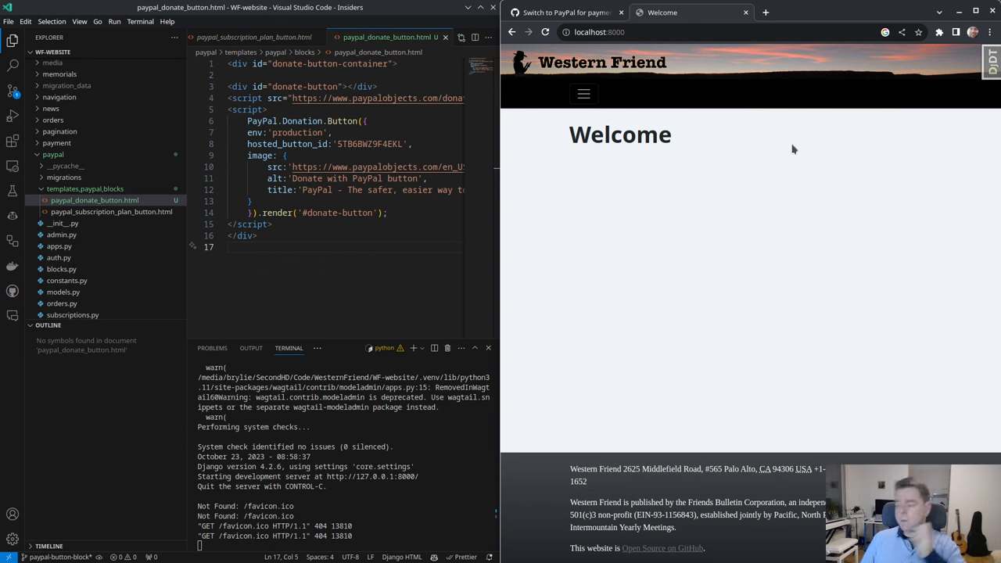
double_click(801, 12)
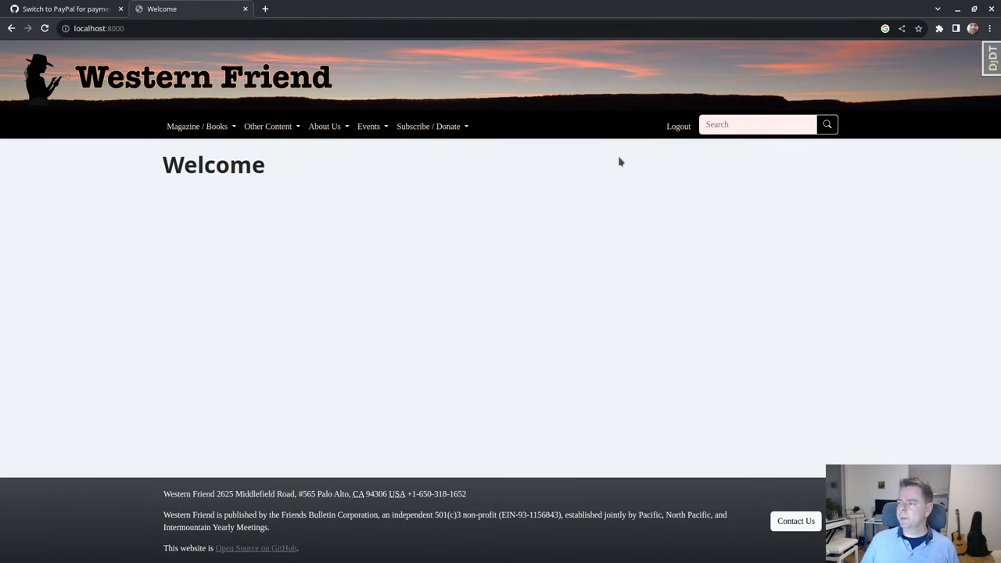
Copy the donate button code into navbar.html after the folded navbar-collapse section, outdented and saved
double_click(558, 9)
left_click_drag(266, 247, 210, 56)
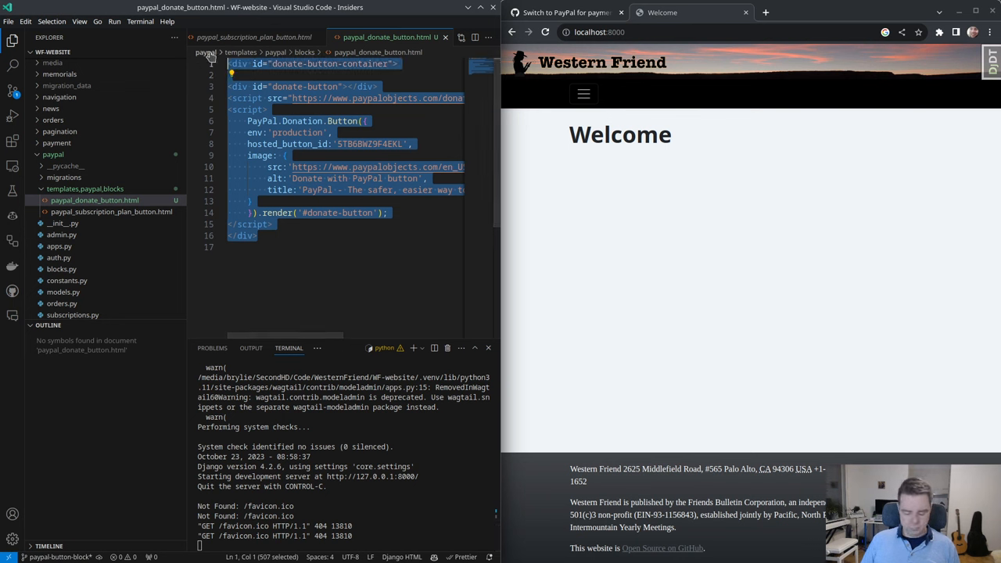
scroll(82, 110, "up", 2)
scroll(78, 132, "up", 4)
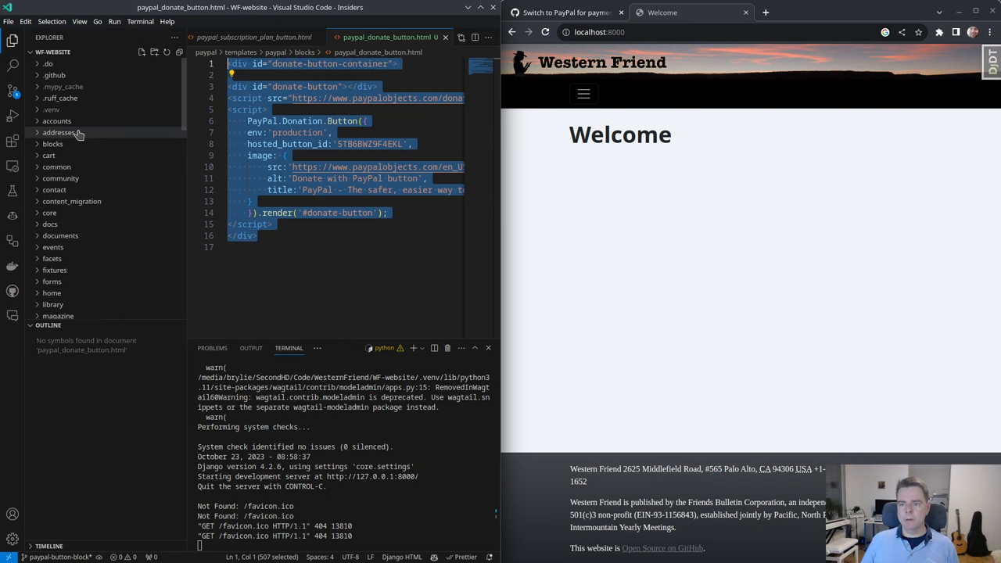
left_click(48, 213)
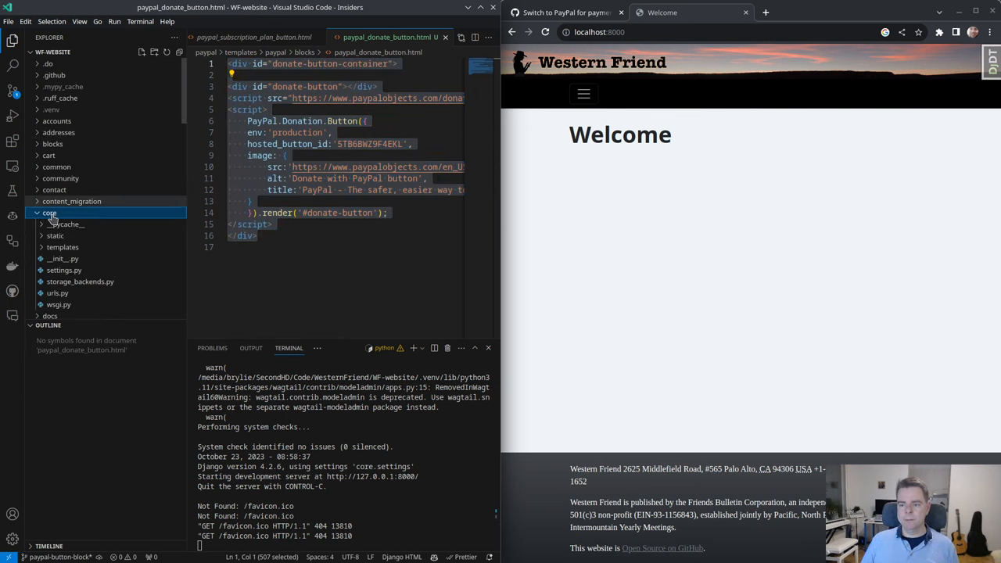
left_click(63, 247)
scroll(67, 282, "down", 1)
left_click(70, 301)
left_click(221, 179)
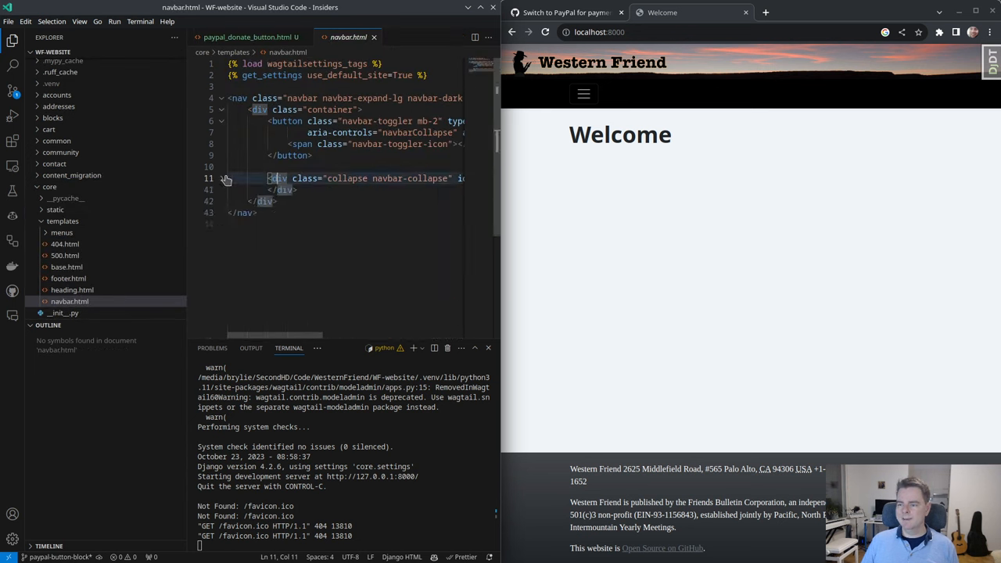
left_click(319, 190)
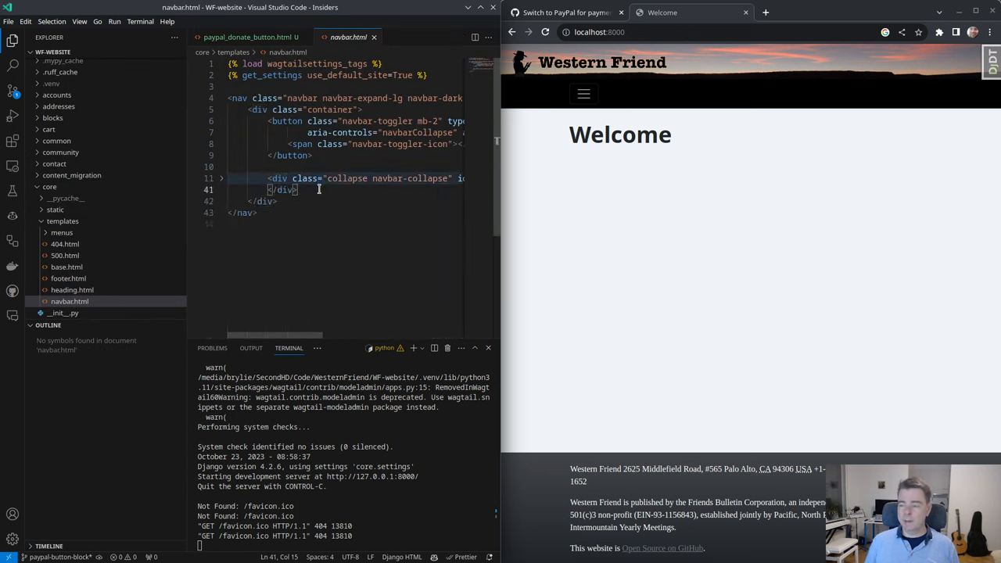
key("Return")
key("Return")
key("ctrl+v")
left_click_drag(318, 321, 290, 172)
key("shift+Tab")
key("ctrl+s")
Test the Donate button on the site at full width, then add ml-3 to its container and save
left_click(734, 283)
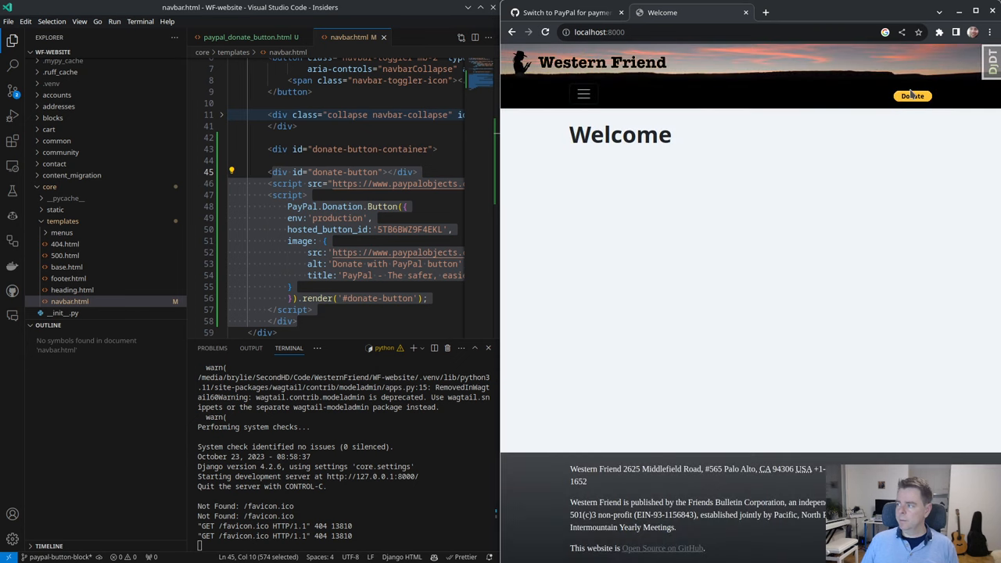
double_click(813, 15)
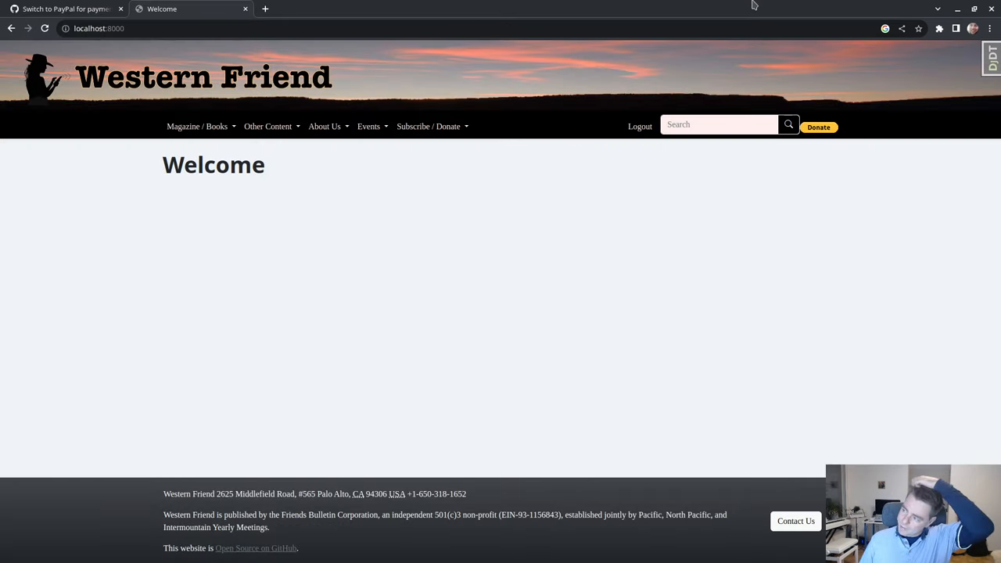
left_click(819, 127)
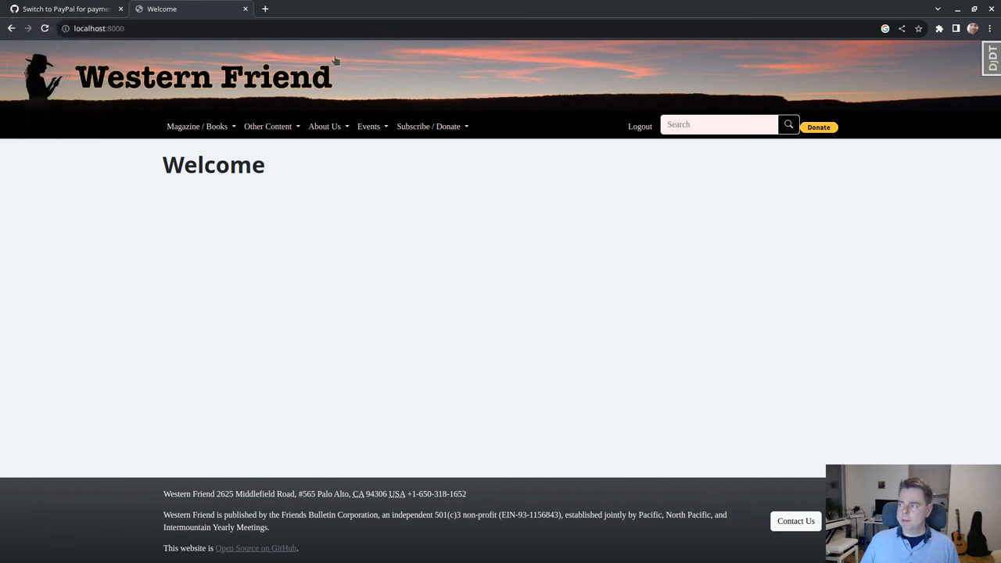
mouse_move(63, 9)
key("super+Right")
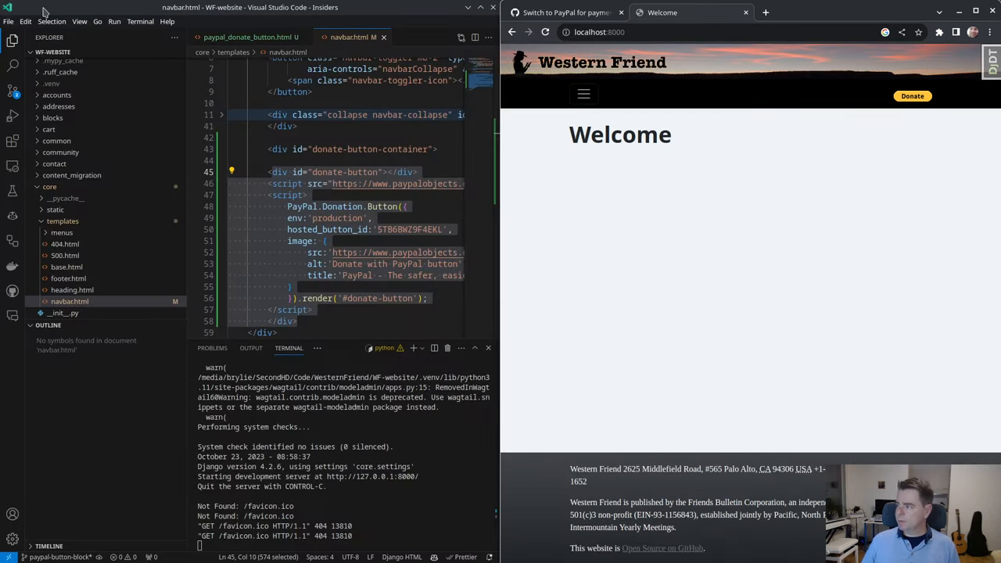
left_click(314, 172)
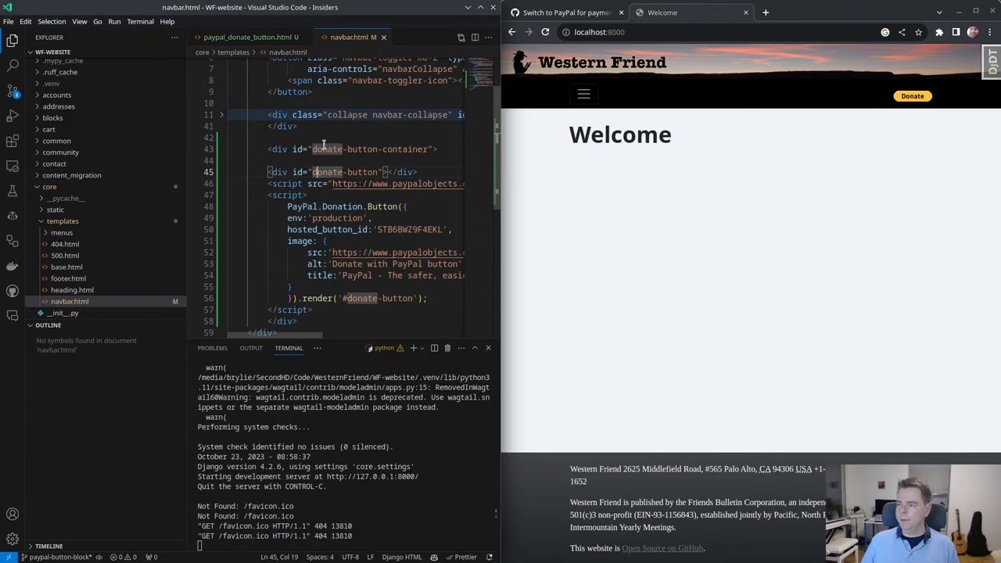
left_click(436, 149)
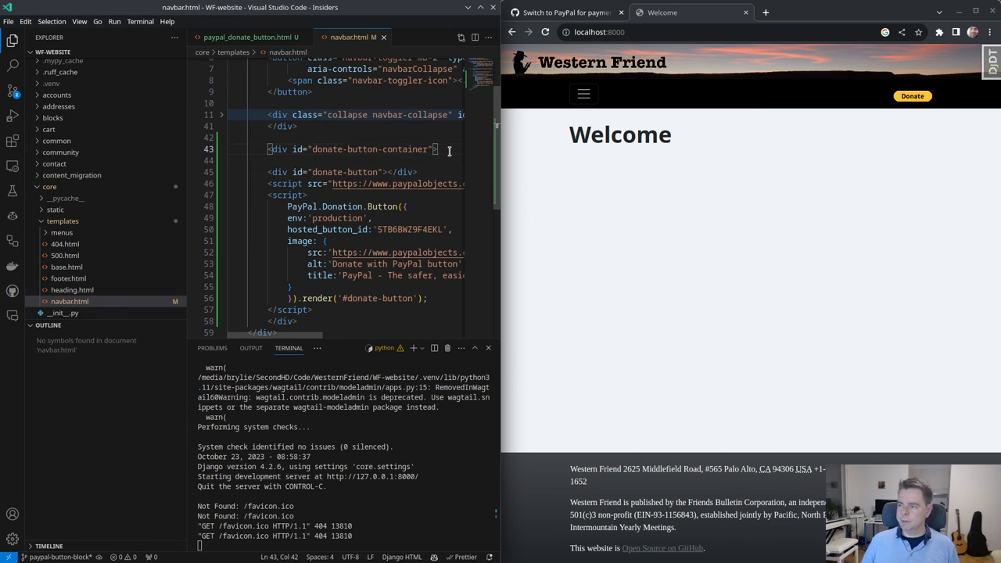
type("ml-3")
key("ctrl+s")
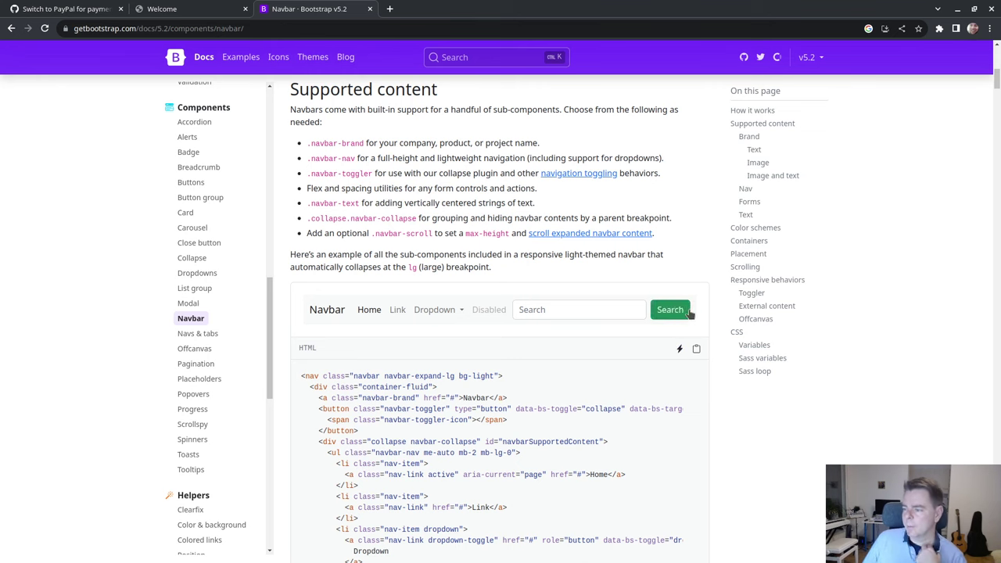
scroll(688, 331, "down", 2)
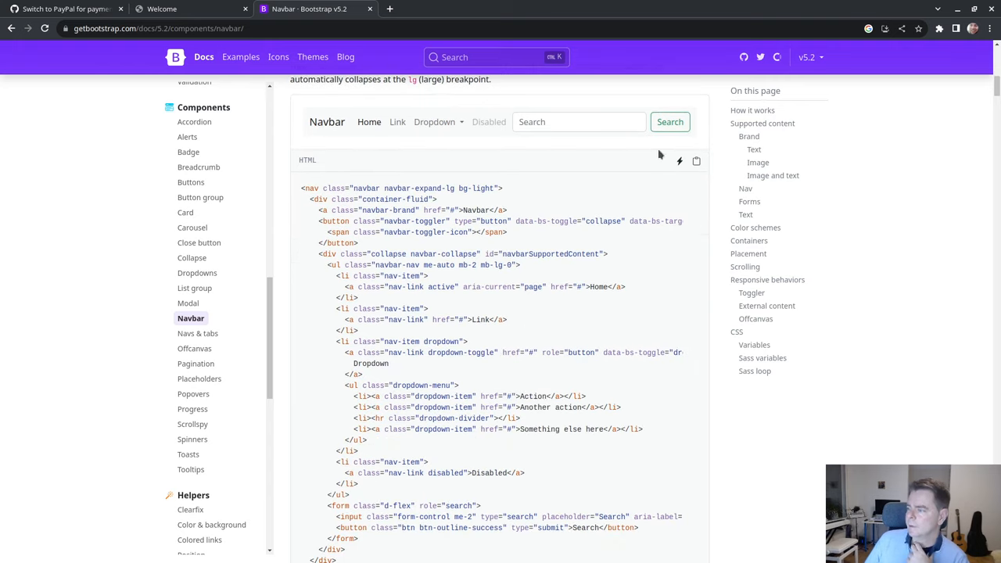
scroll(653, 164, "down", 2)
Study the Bootstrap Navbar supported-content example, noting its form d-flex Search markup
double_click(571, 402)
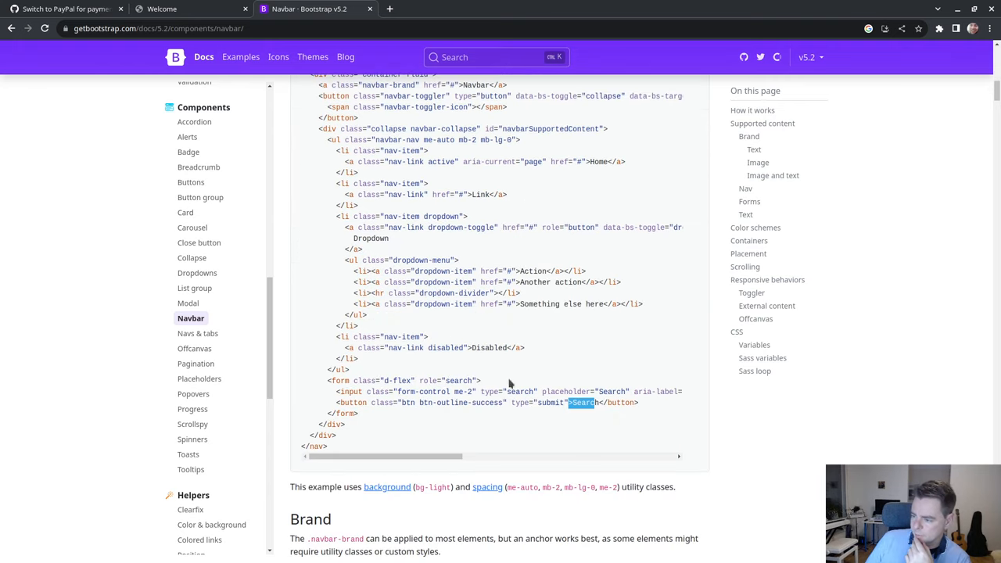
left_click_drag(328, 381, 405, 378)
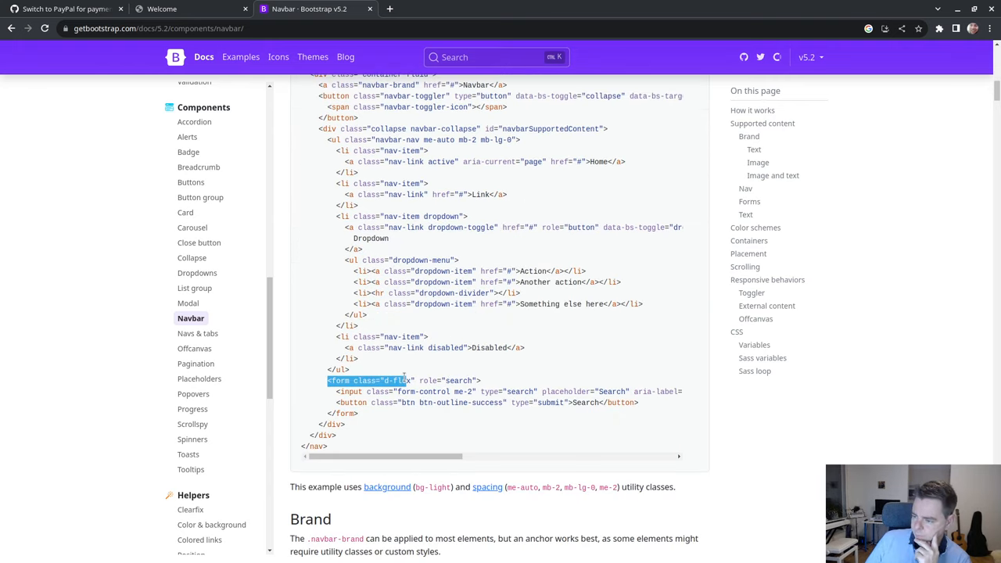
left_click(413, 348)
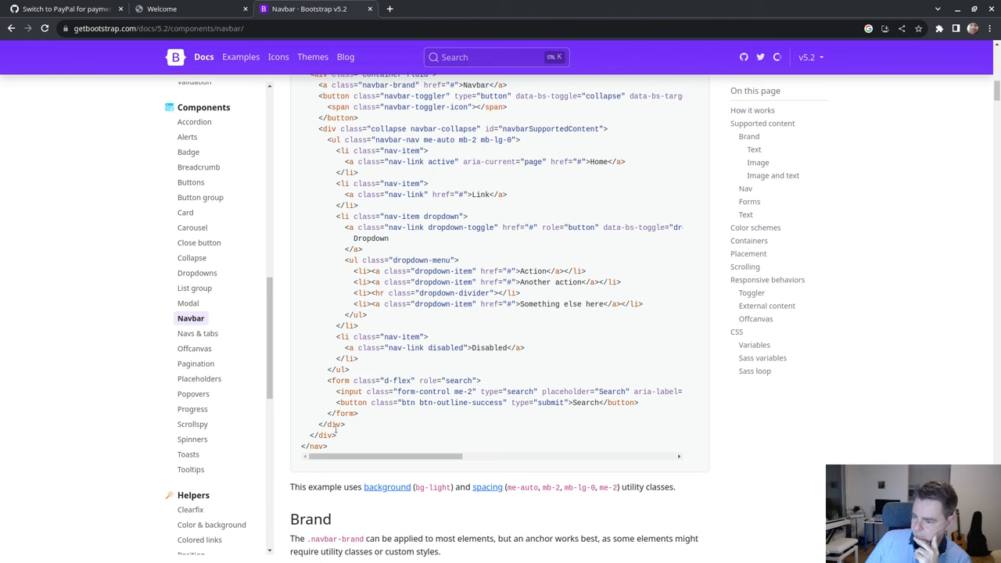
scroll(411, 422, "down", 4)
scroll(411, 422, "down", 2)
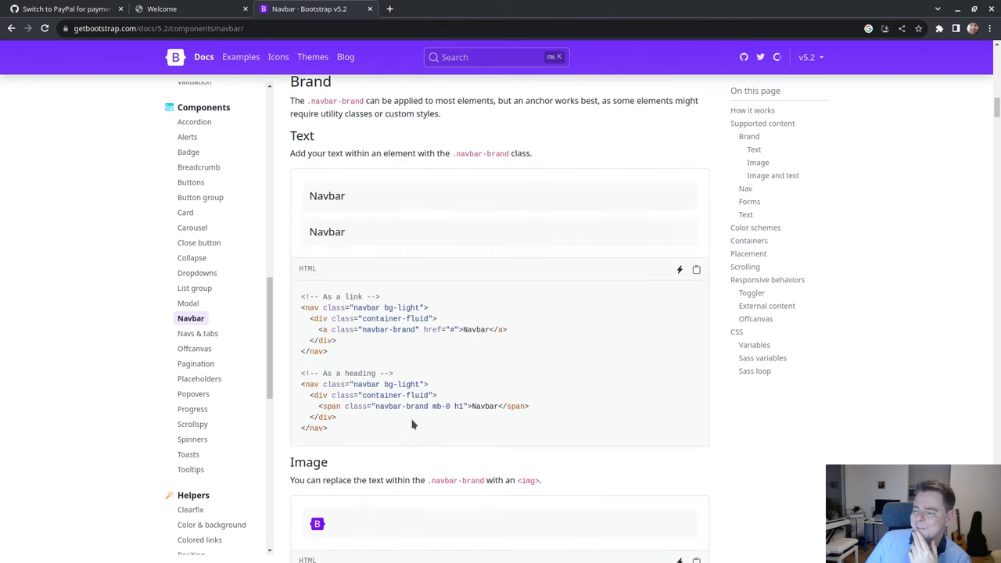
scroll(411, 422, "down", 6)
left_click_drag(404, 350, 390, 350)
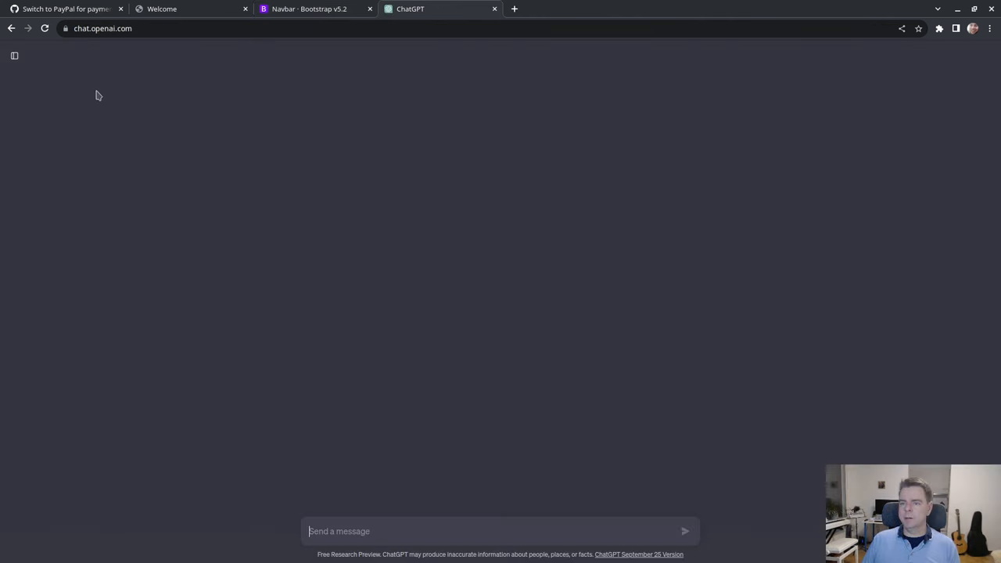
Send ChatGPT the navbar code asking how to add a small margin before the donate button
left_click(414, 532)
key("ctrl+v")
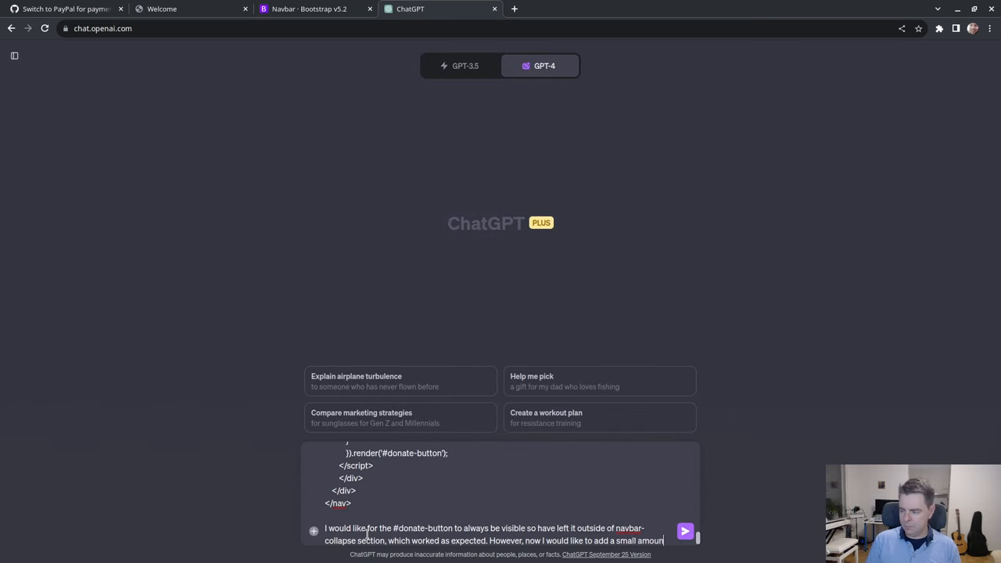
type("t of mar")
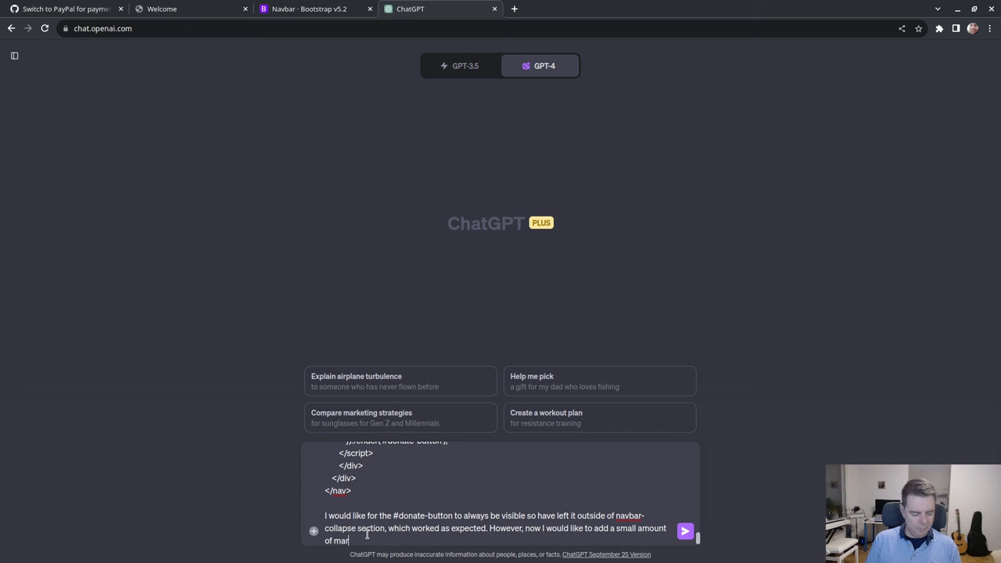
type("gin between the do")
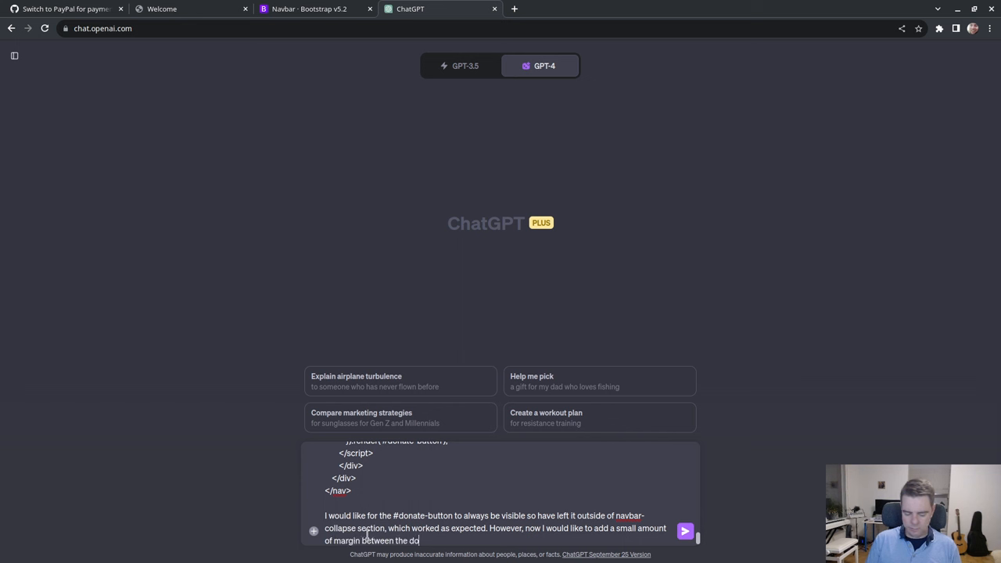
type("nate button and navbar collapse section, since th")
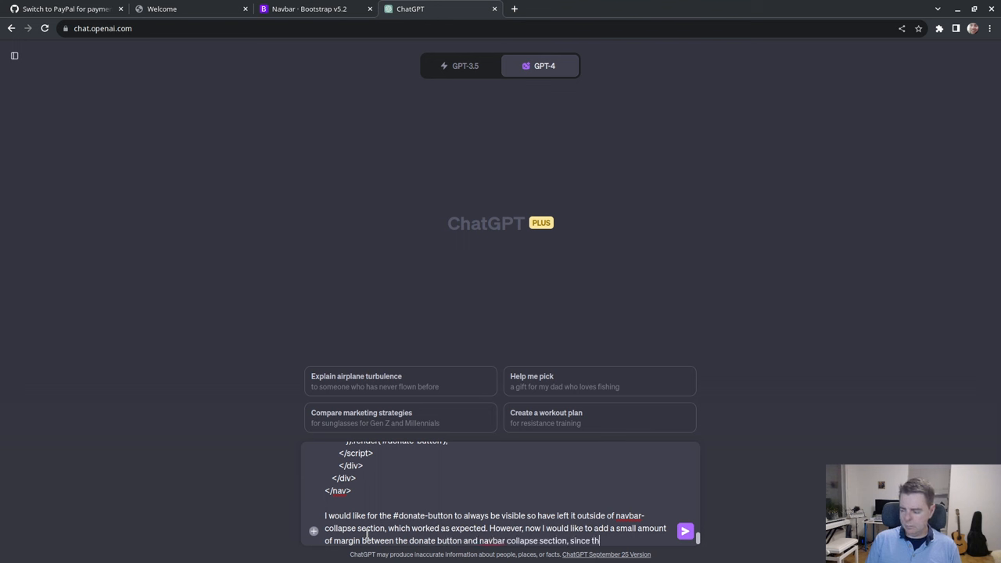
type("e")
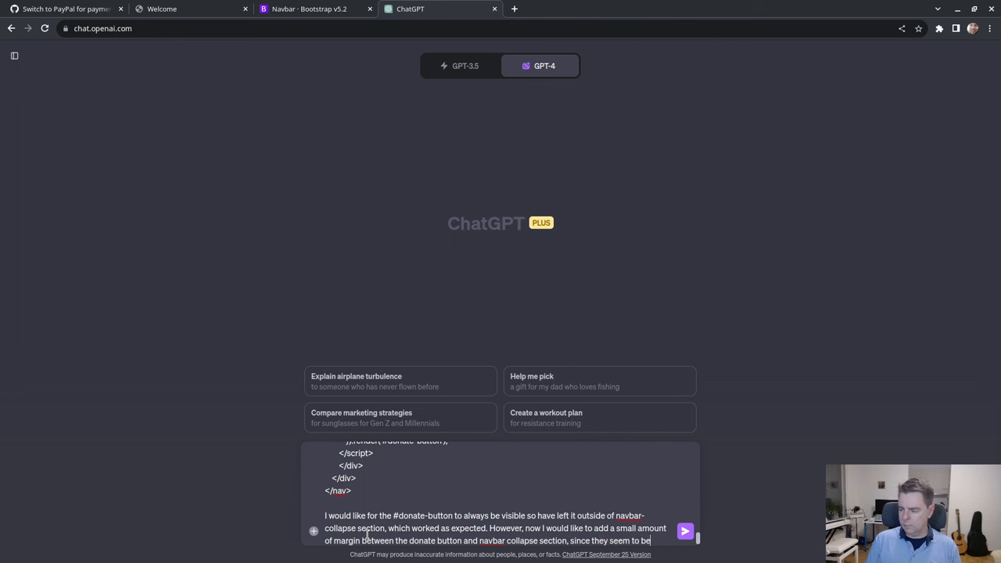
type(" positioned to clo")
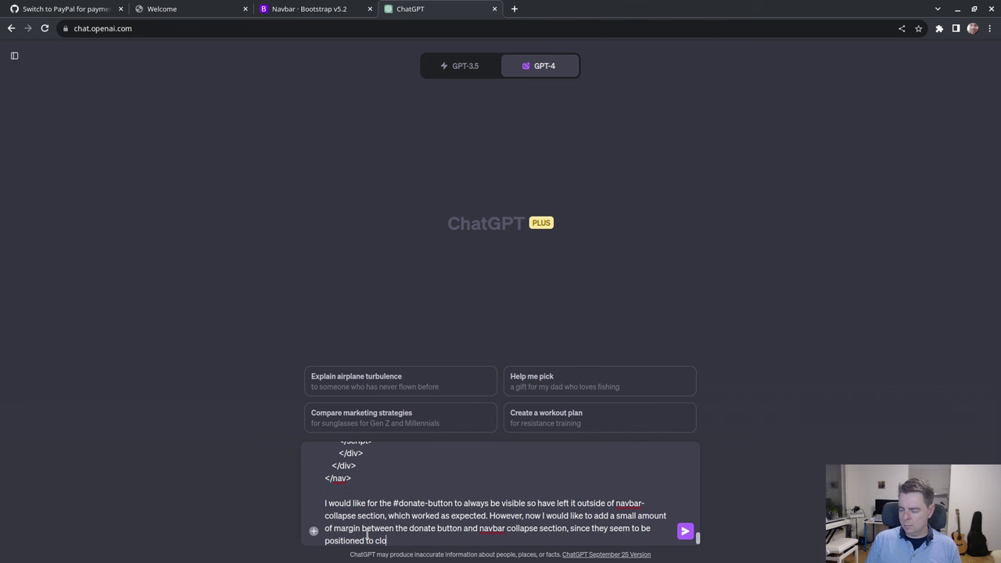
key("Return")
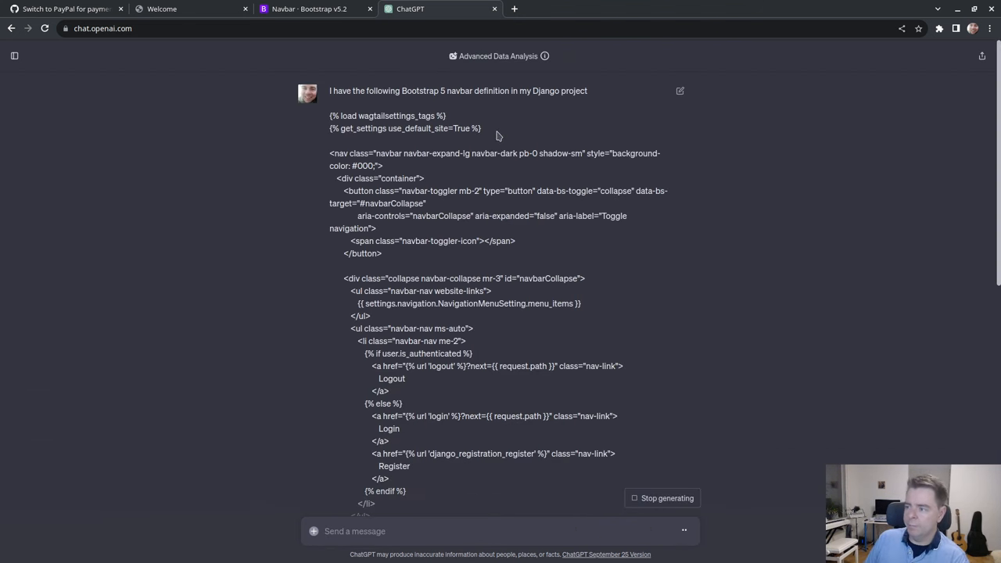
scroll(389, 130, "down", 5)
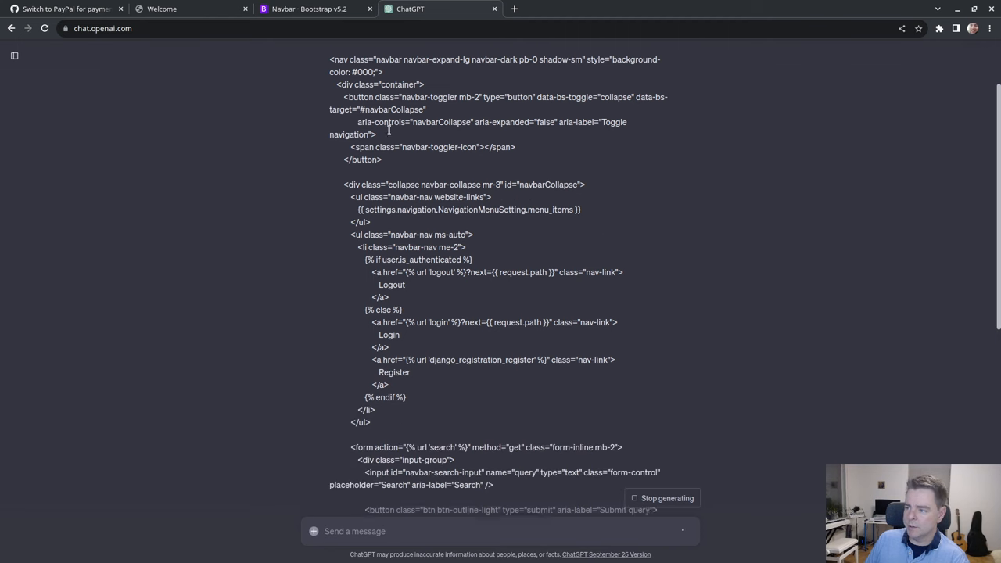
scroll(431, 356, "down", 5)
scroll(391, 347, "down", 5)
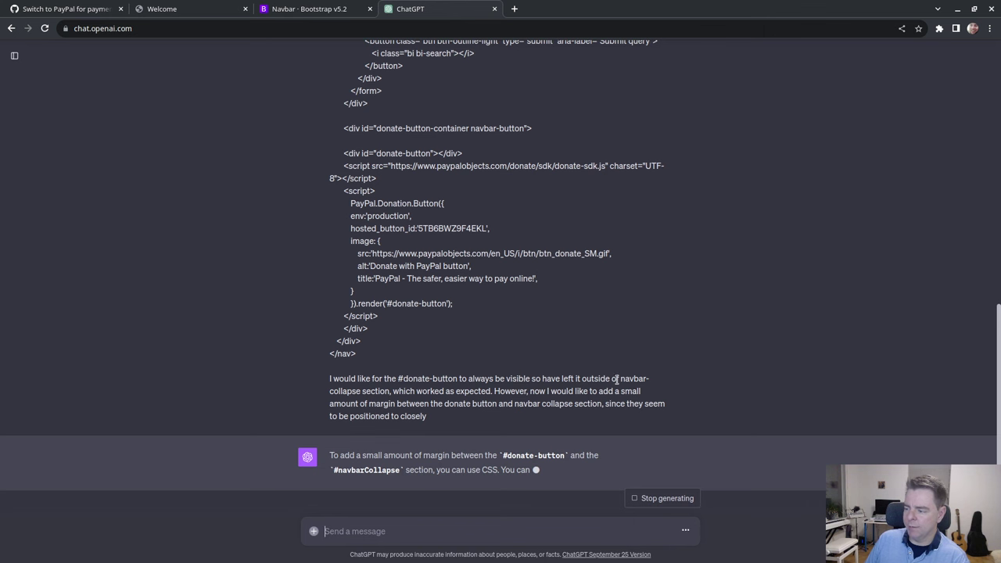
scroll(367, 389, "up", 1)
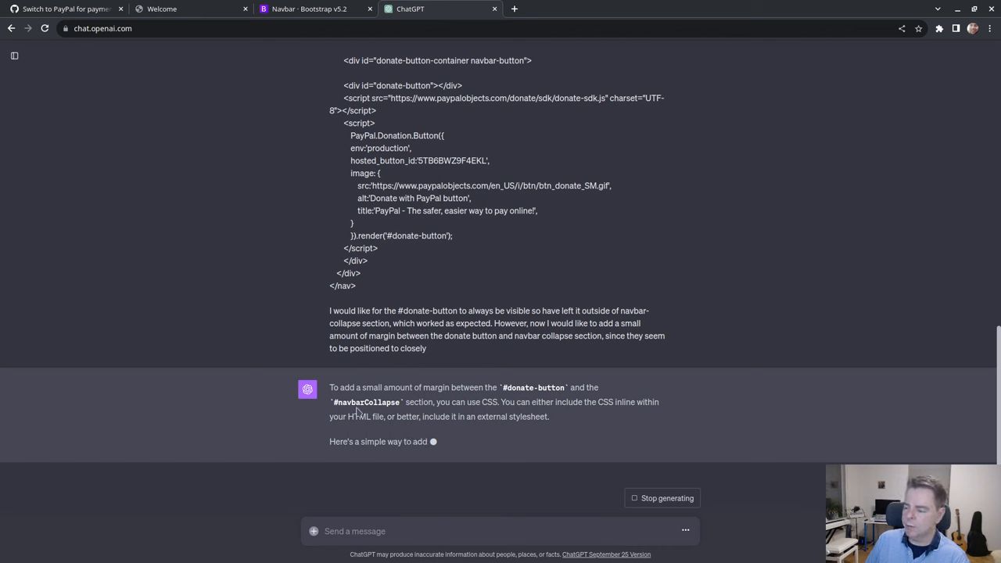
scroll(446, 413, "up", 2)
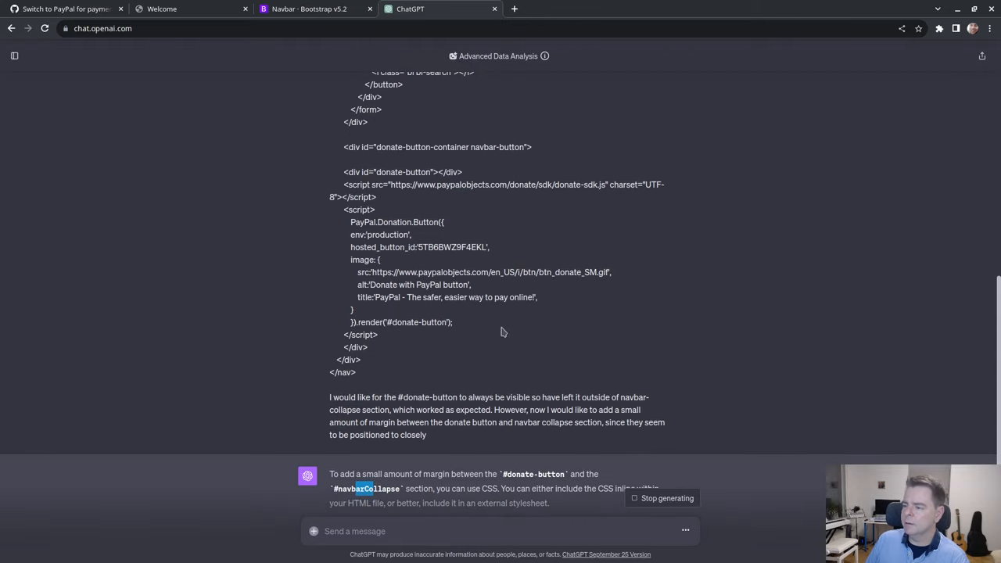
scroll(591, 209, "up", 5)
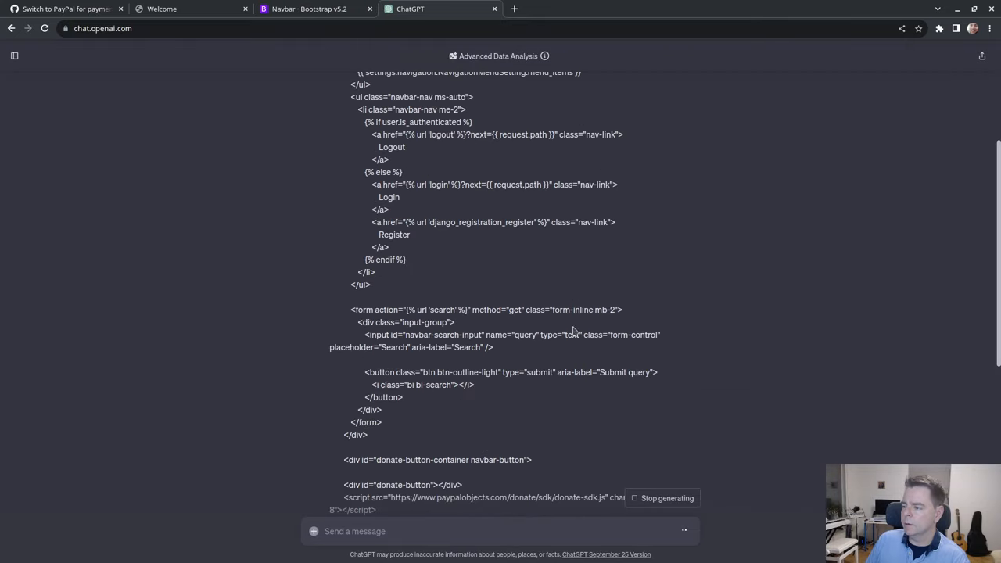
scroll(573, 331, "down", 2)
scroll(515, 293, "down", 4)
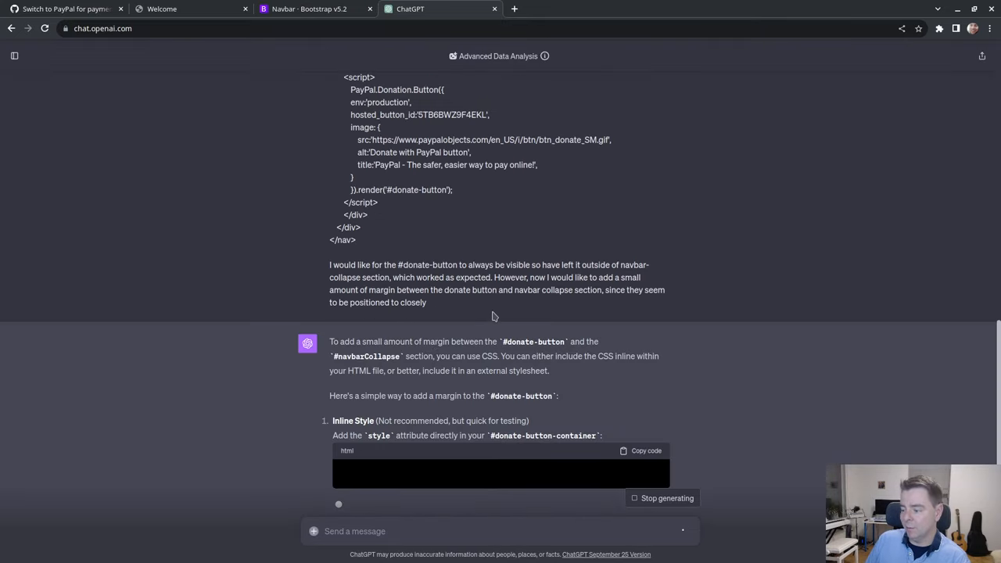
scroll(492, 317, "down", 1)
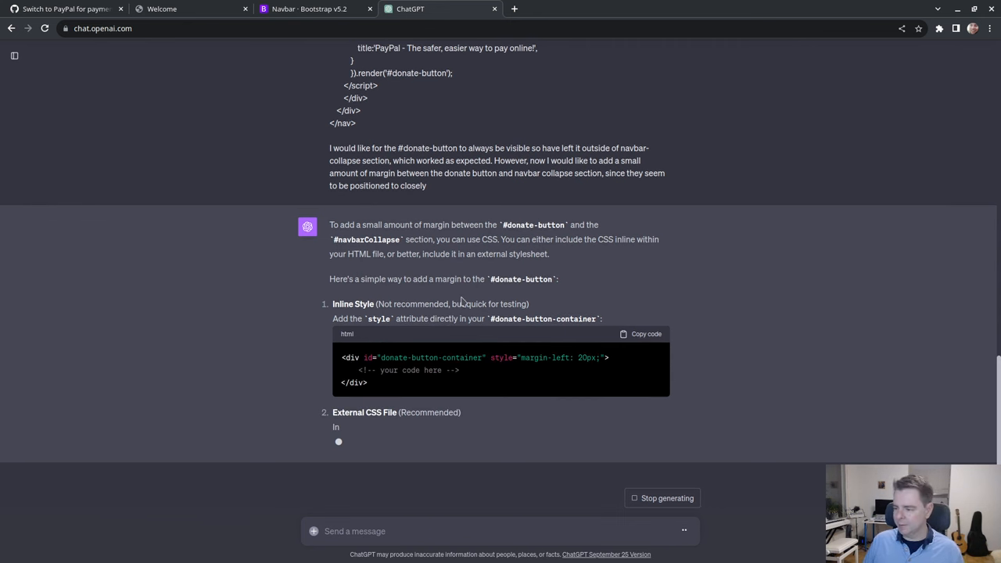
Note ChatGPT's suggested inline 20px left-margin style and return to navbar.html
mouse_move(490, 357)
left_mouse_down()
mouse_move(573, 357)
mouse_move(501, 290)
left_mouse_up()
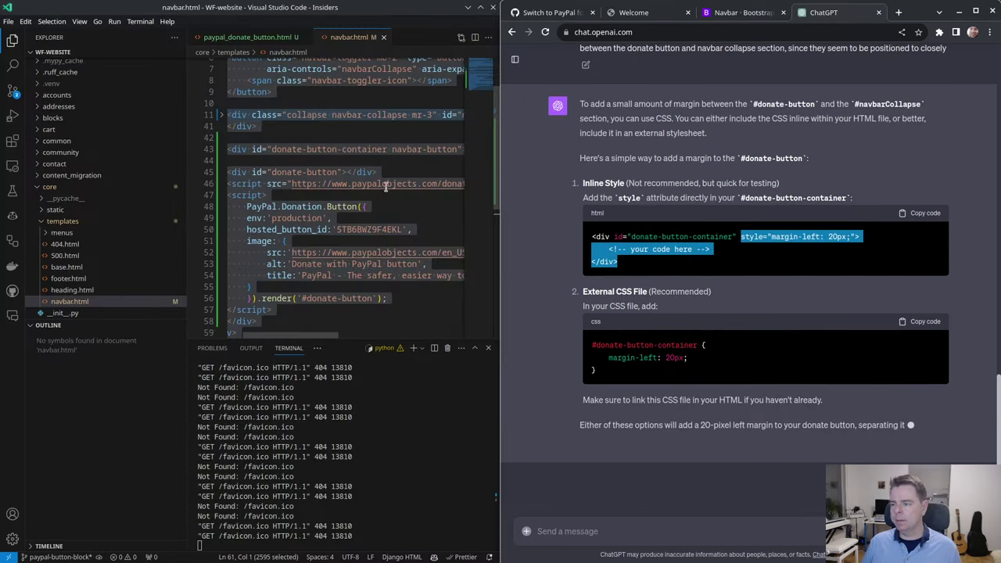
left_click(386, 186)
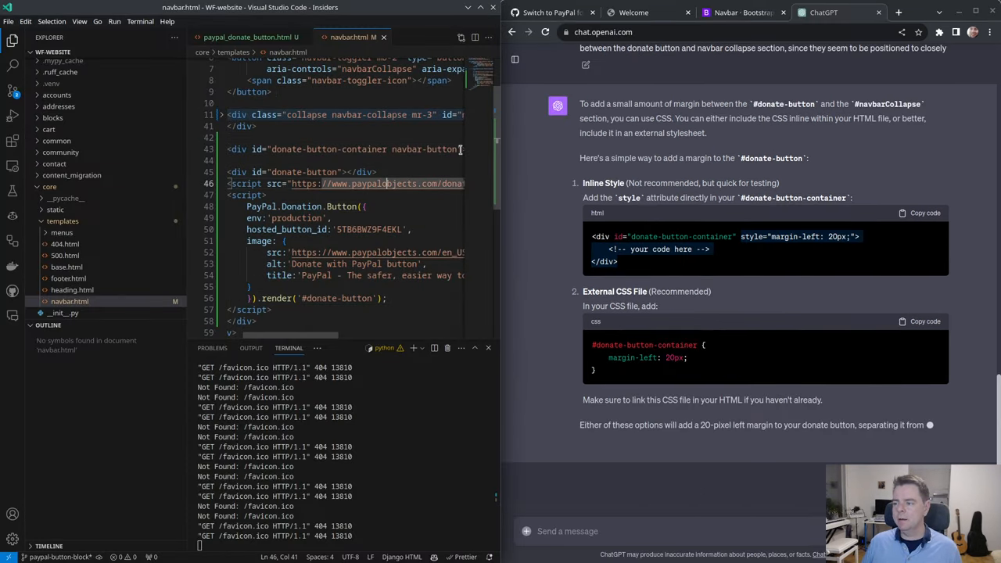
Remove the navbar-button class on line 43 and give the donate container style="margin-left: 20px;"
left_click_drag(458, 149, 391, 149)
key("BackSpace")
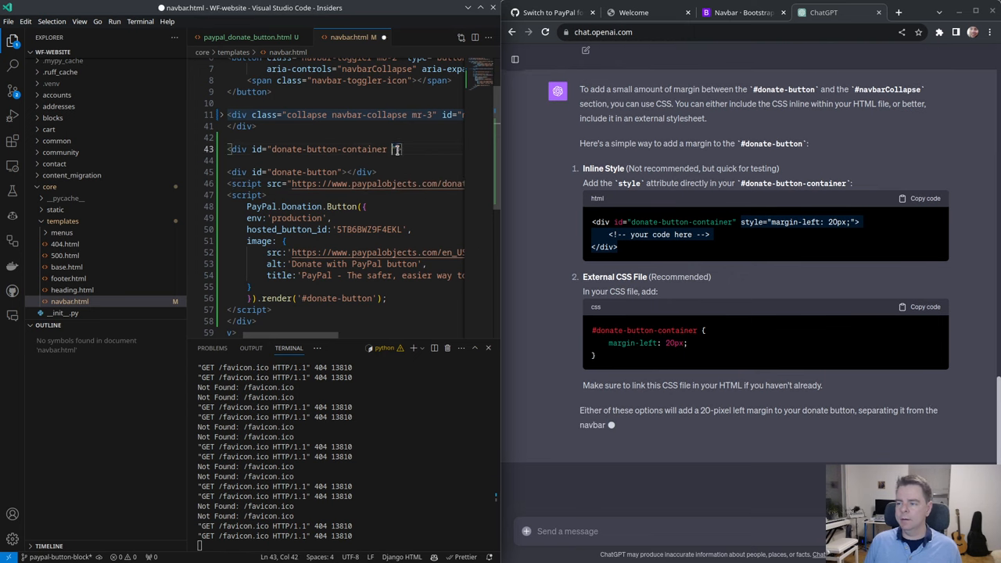
key("BackSpace")
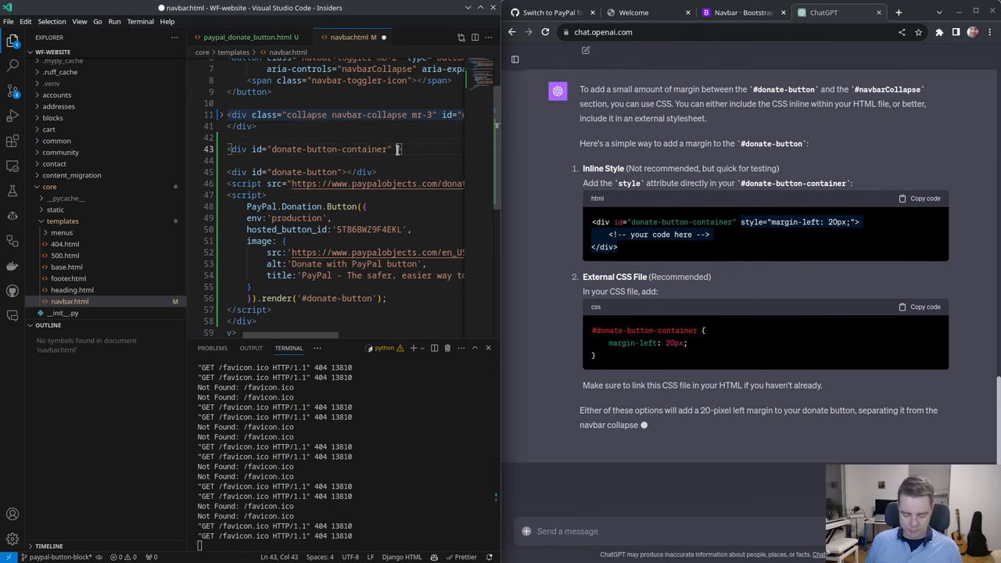
scroll(352, 234, "left", 2)
mouse_move(738, 222)
left_mouse_down()
mouse_move(593, 223)
mouse_move(858, 221)
left_mouse_up()
key("ctrl+c")
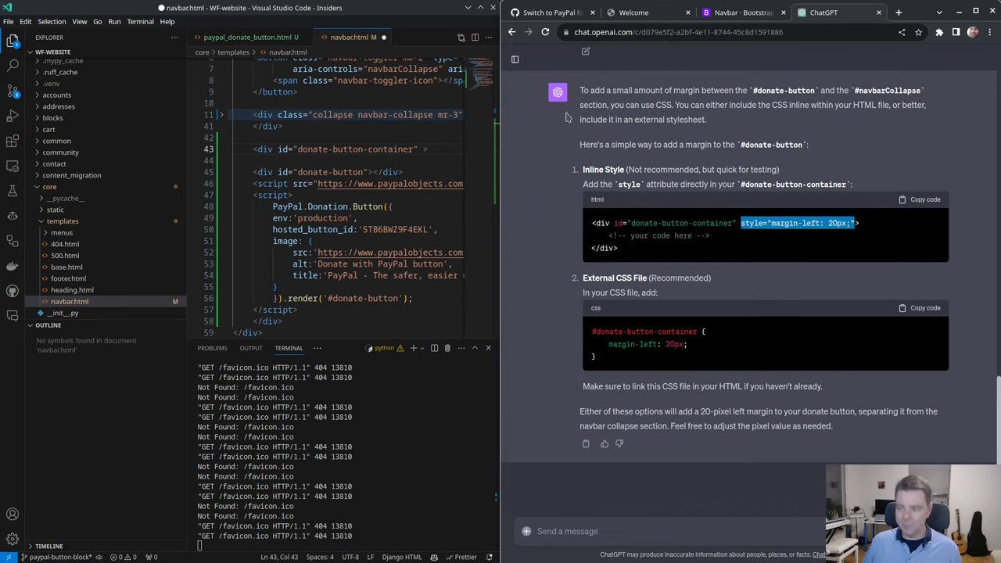
scroll(414, 137, "right", 3)
scroll(334, 150, "left", 3)
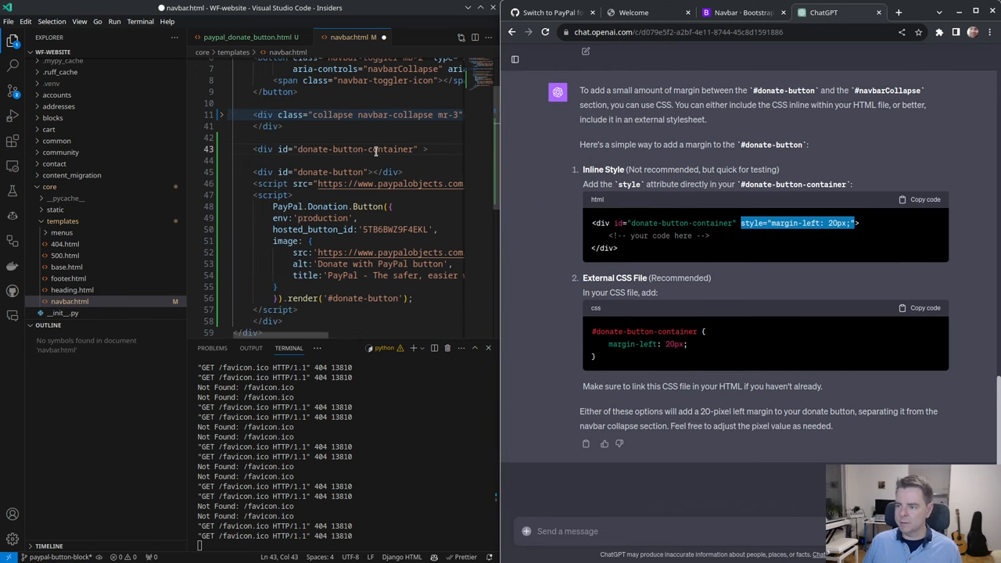
left_click(420, 149)
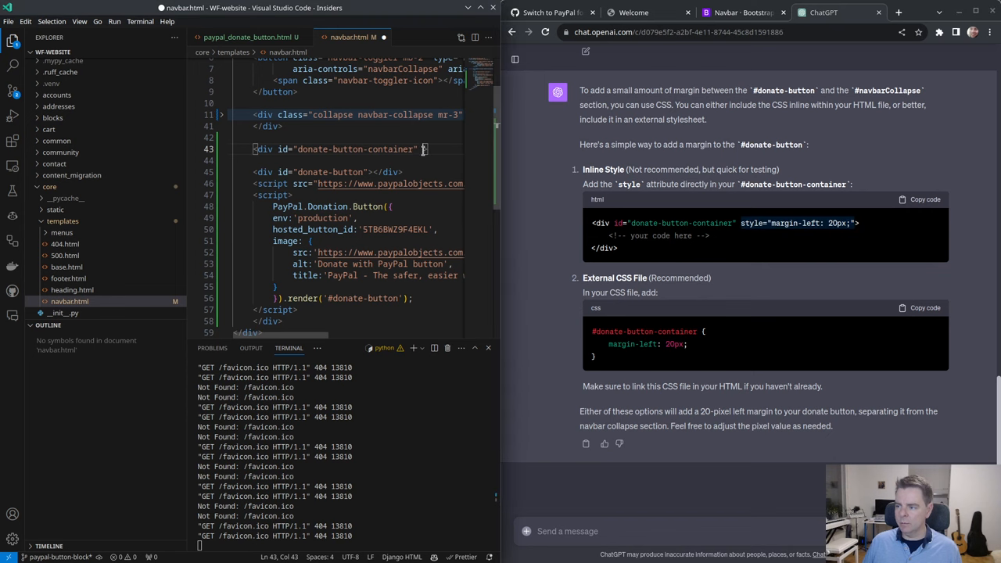
key("ctrl+v")
key("ctrl+s")
left_click_drag(363, 115, 337, 115)
Delete the mr-3 class from the collapse div on line 11, save navbar.html and preview the local site
key("BackSpace")
key("ctrl+s")
key("ctrl+2")
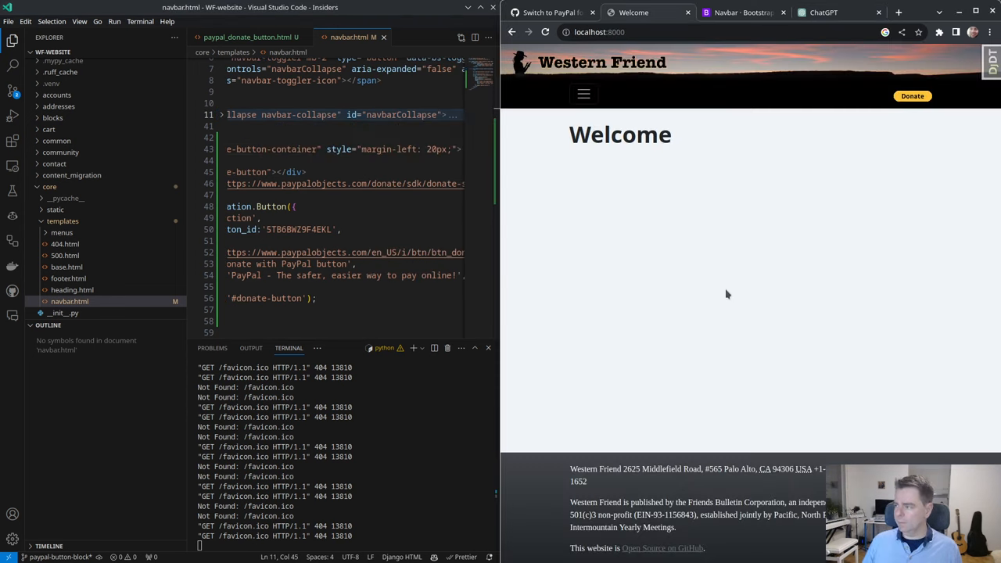
Inspect the navbar enlarged, then add an ms-2 class to the donate container and save
double_click(917, 12)
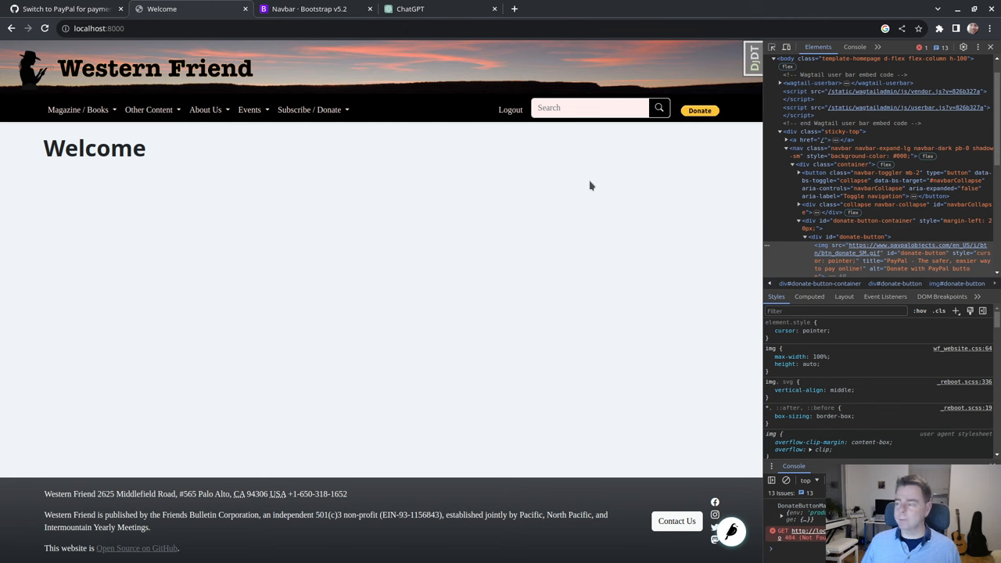
key("super+Right")
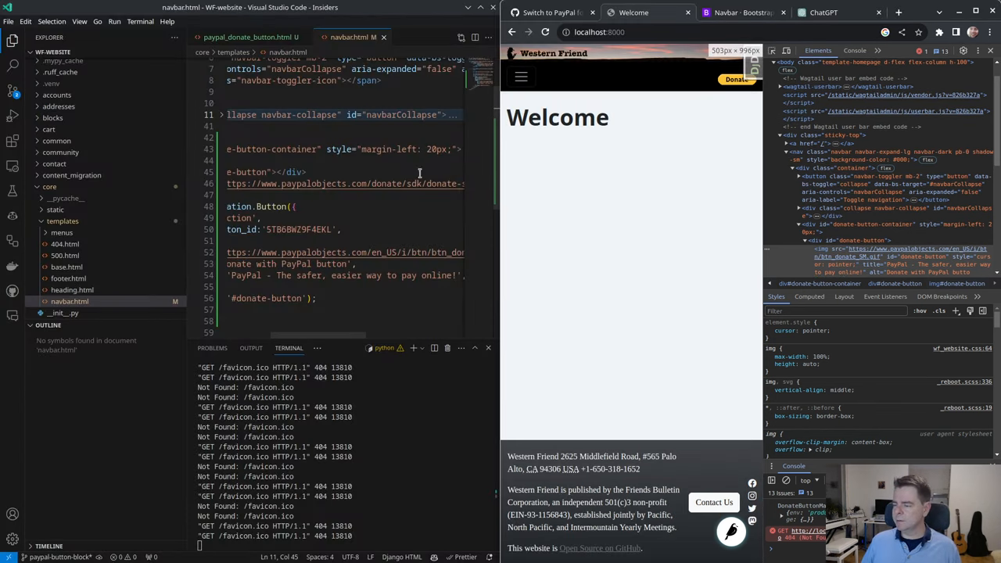
scroll(351, 151, "left", 2)
left_click(343, 148)
type("ms")
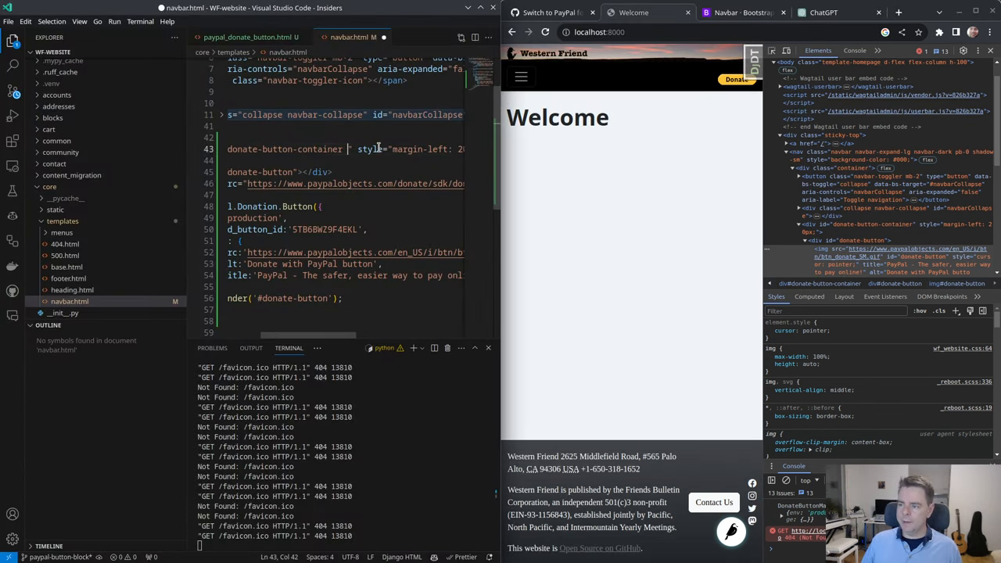
type("-")
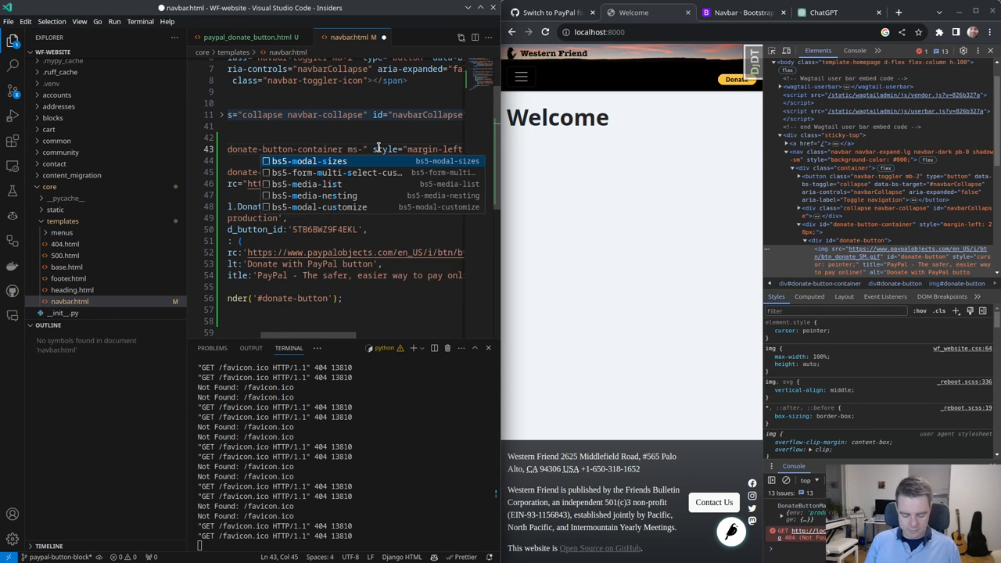
type("2")
key("ctrl+s")
scroll(360, 153, "right", 3)
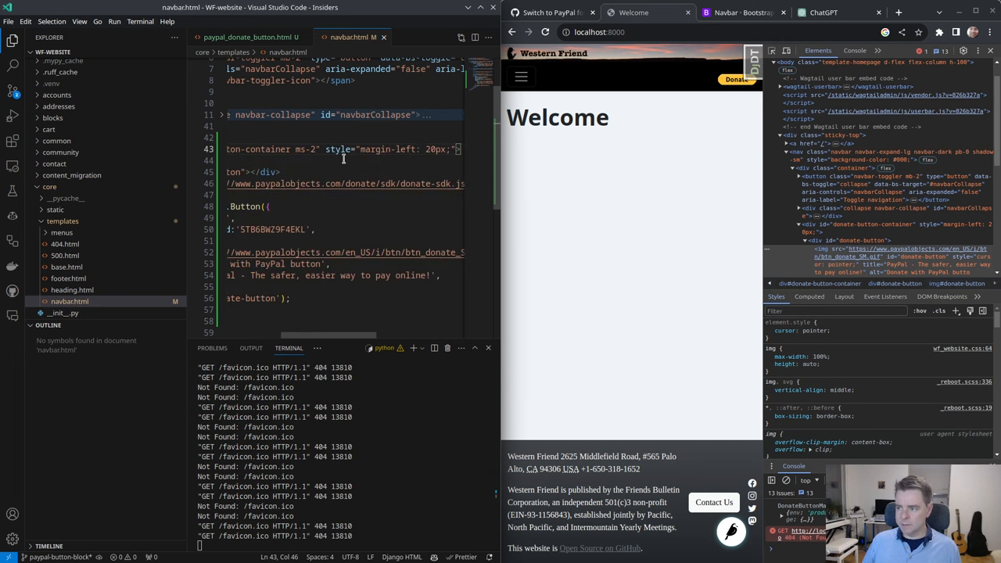
Remove the inline margin style from line 43 and reload the localhost page to compare the navbar
key("shift+End")
key("shift+Left")
key("Delete")
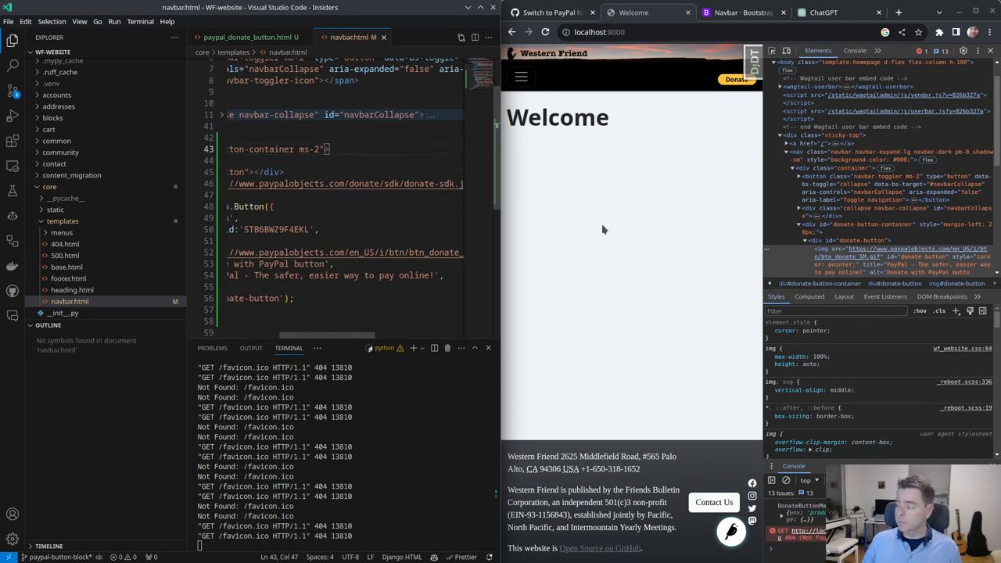
key("F5")
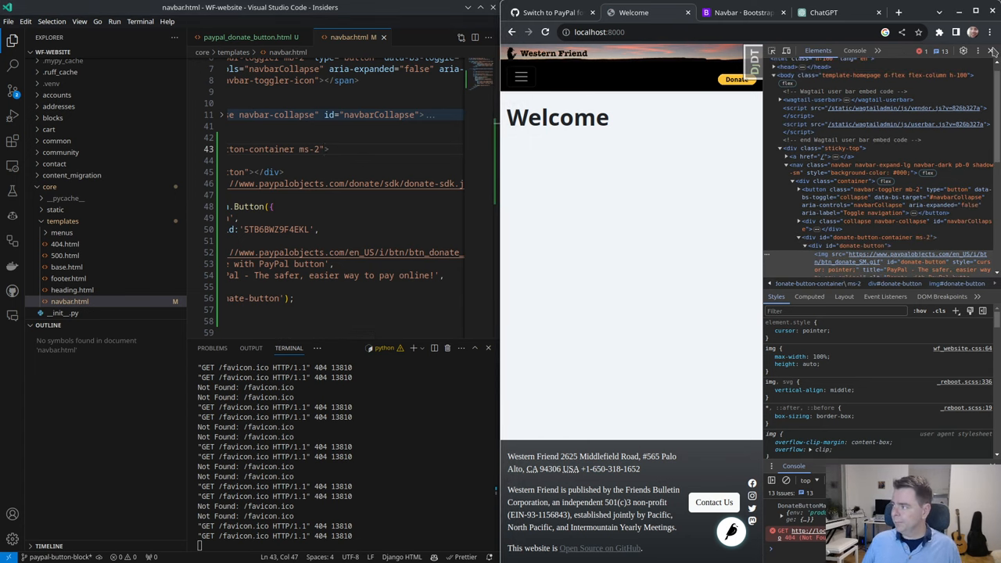
key("F12")
key("super+Up")
key("super+Down")
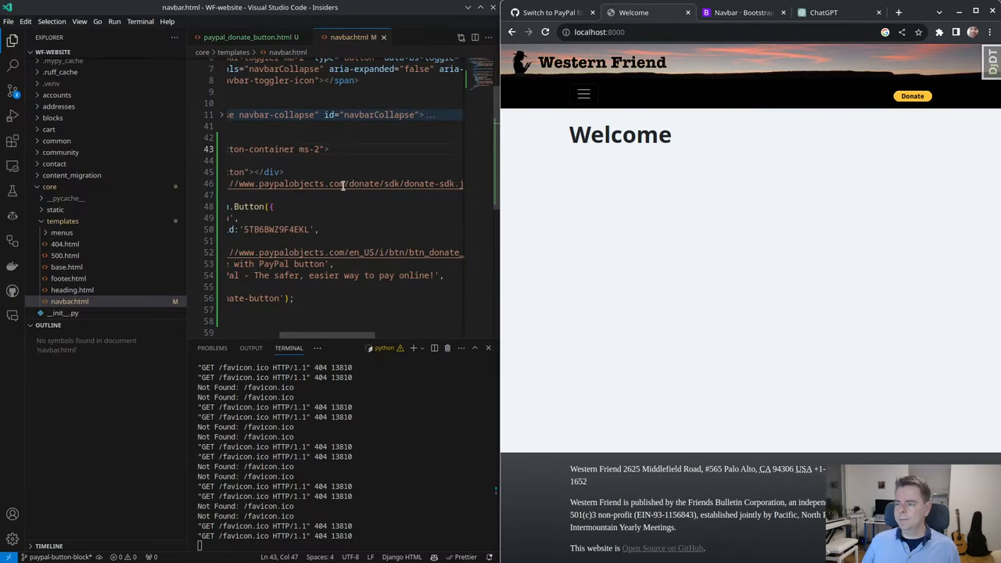
scroll(342, 184, "right", 2)
scroll(341, 184, "left", 2)
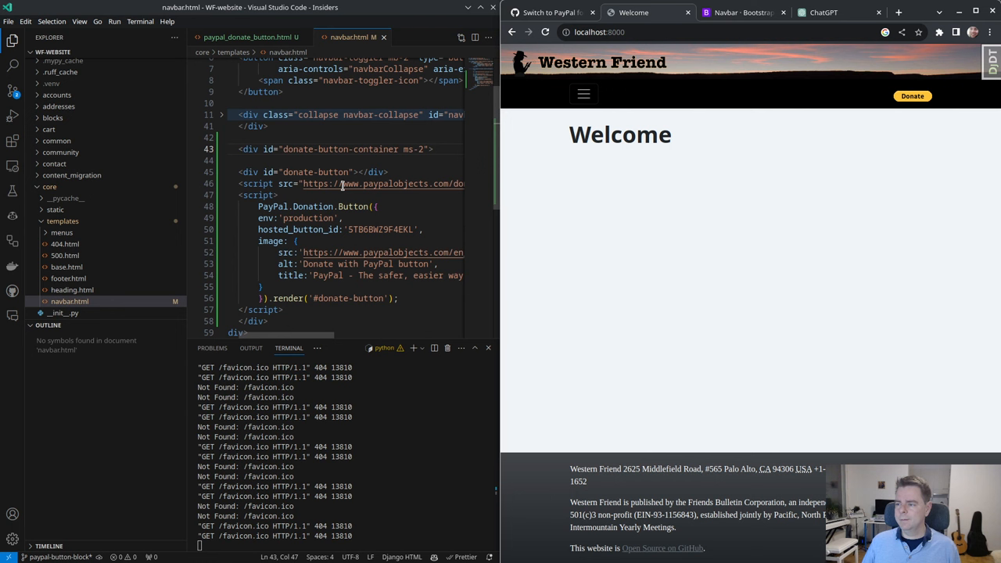
Drop the ms-2 class, then paste ChatGPT's #donate-button-container rule into wf_website.css at line 77
left_click_drag(423, 148, 402, 150)
key("BackSpace")
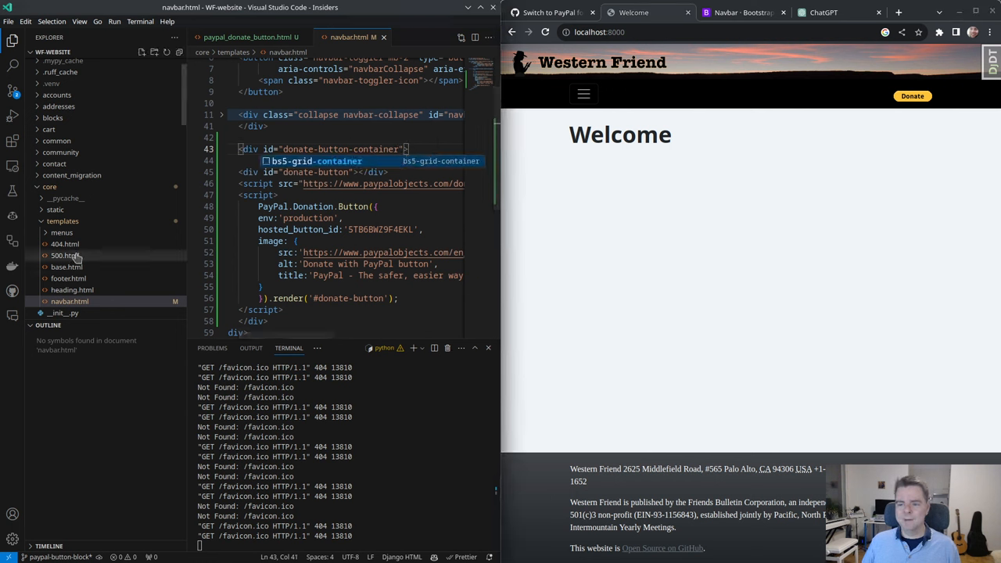
scroll(61, 211, "down", 2)
scroll(61, 211, "down", 1)
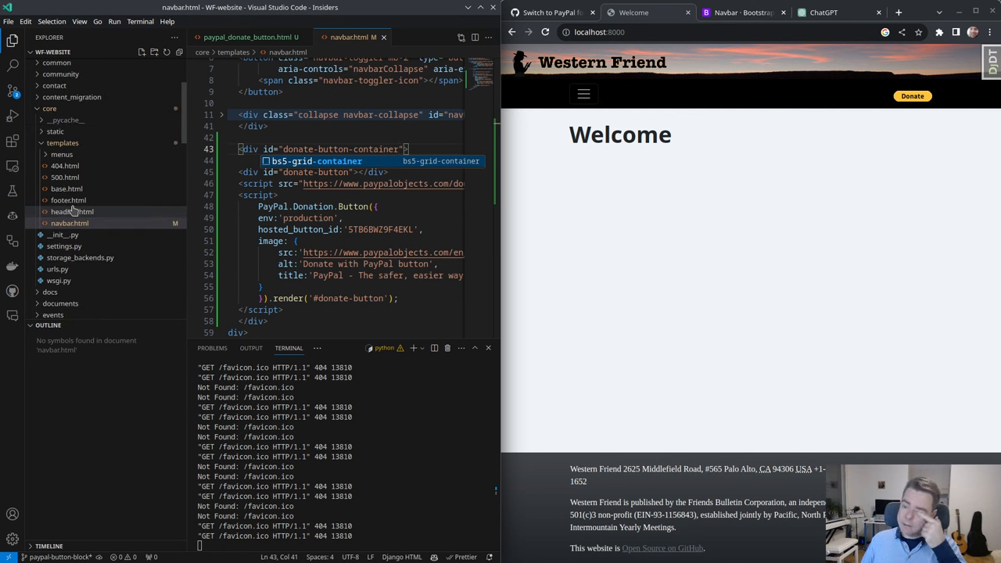
left_click_drag(75, 223, 45, 151)
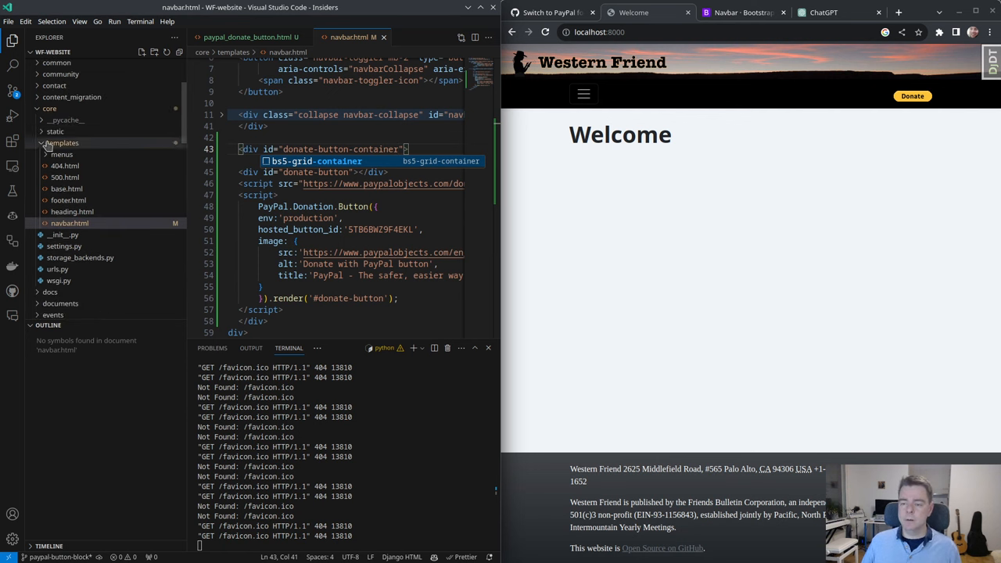
left_click(55, 132)
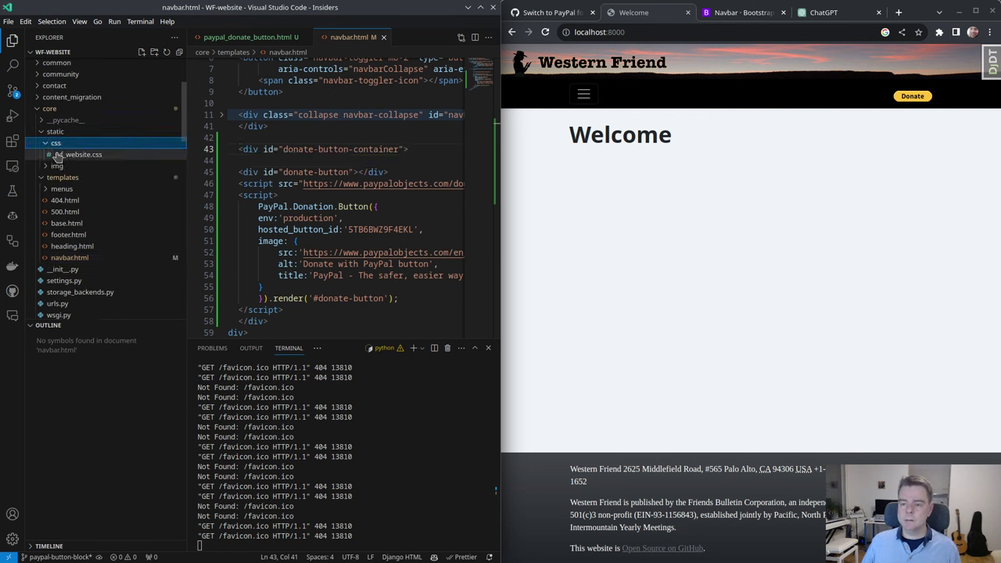
left_click(57, 157)
left_click(824, 13)
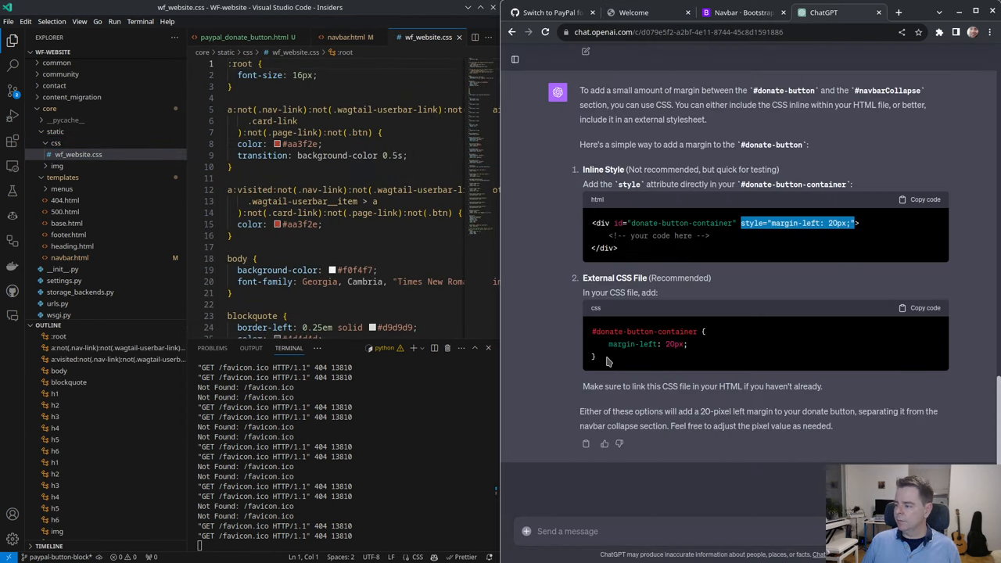
left_click_drag(607, 361, 593, 328)
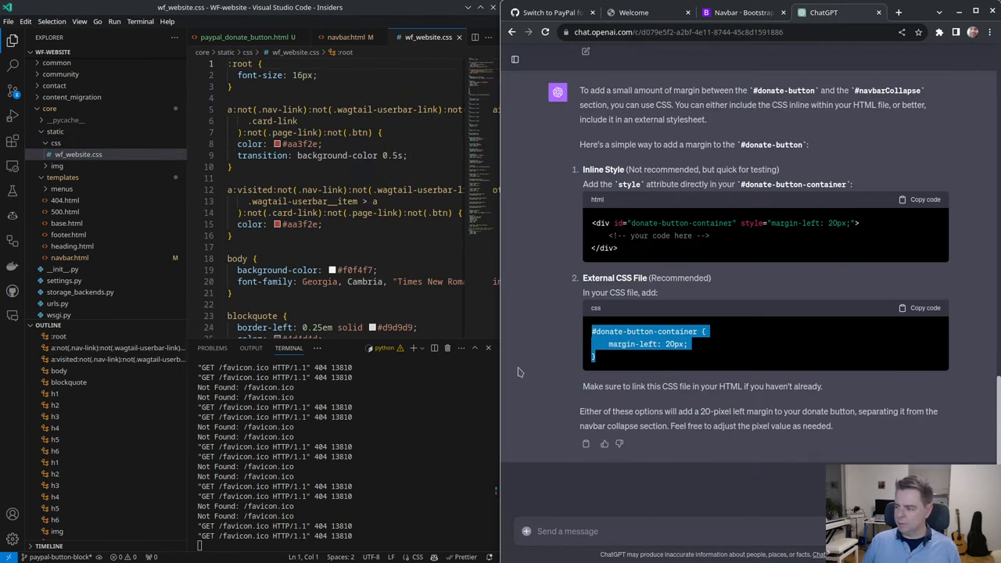
key("ctrl+c")
scroll(313, 196, "down", 15)
left_click(234, 272)
key("ctrl+v")
Change the rule's left margin from 20px to 3em and save the stylesheet
double_click(304, 296)
type("3em")
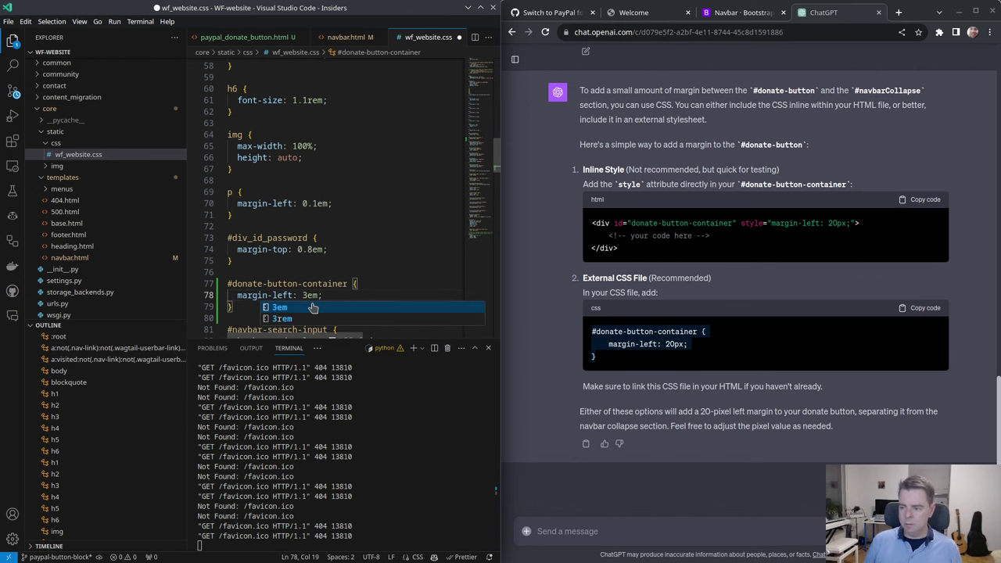
left_click(344, 249)
key("ctrl+s")
Test the Donate button on the local Western Friend site, close the PayPal popup and start a screenshot
left_click(634, 12)
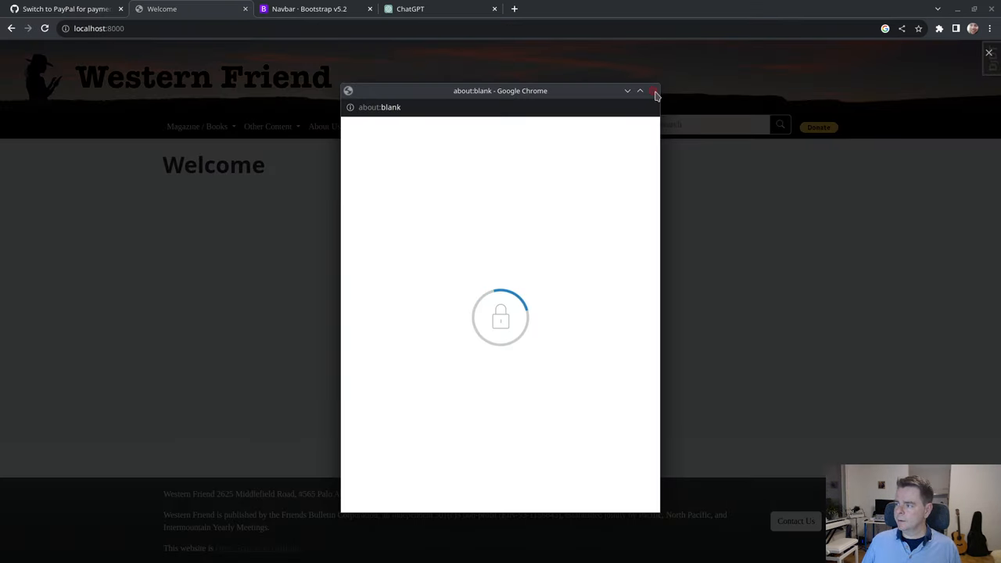
left_click(653, 91)
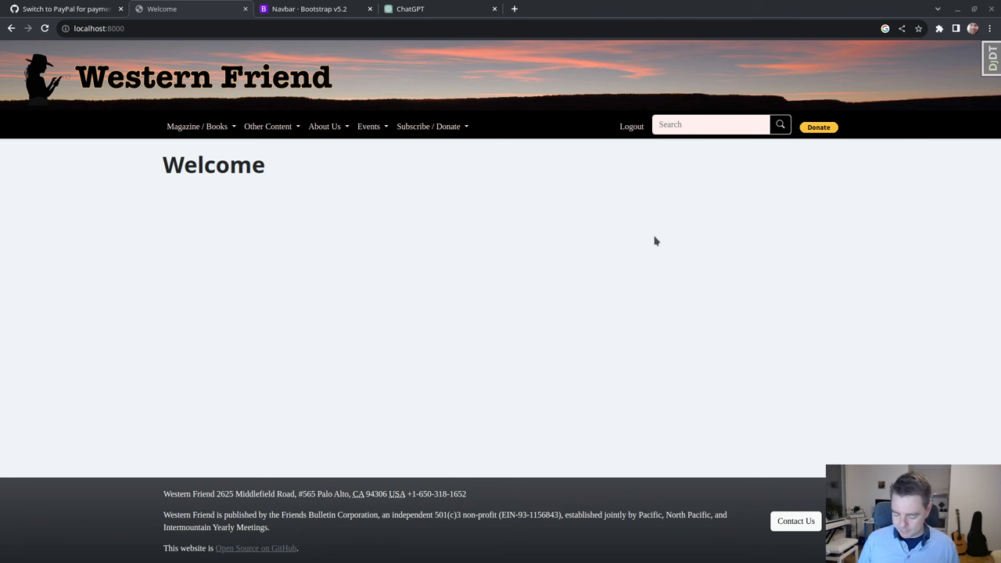
key("Print")
Capture a region around Logout, search and Donate and save it to the Desktop as Screenshot_20231023_190950.png
left_click(788, 270)
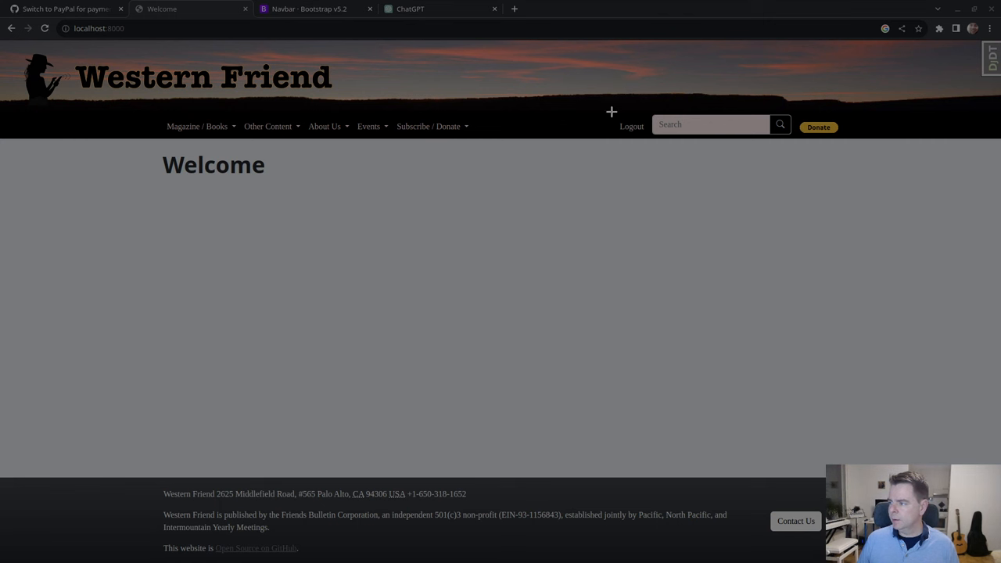
left_click_drag(612, 112, 839, 139)
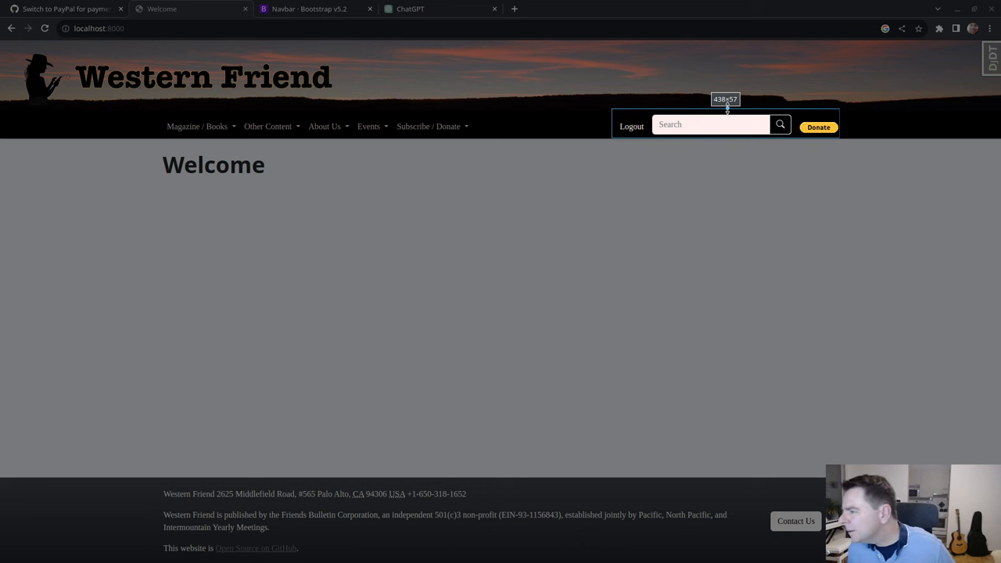
left_click_drag(727, 112, 728, 109)
left_click_drag(609, 125, 615, 126)
key("Return")
left_click(808, 293)
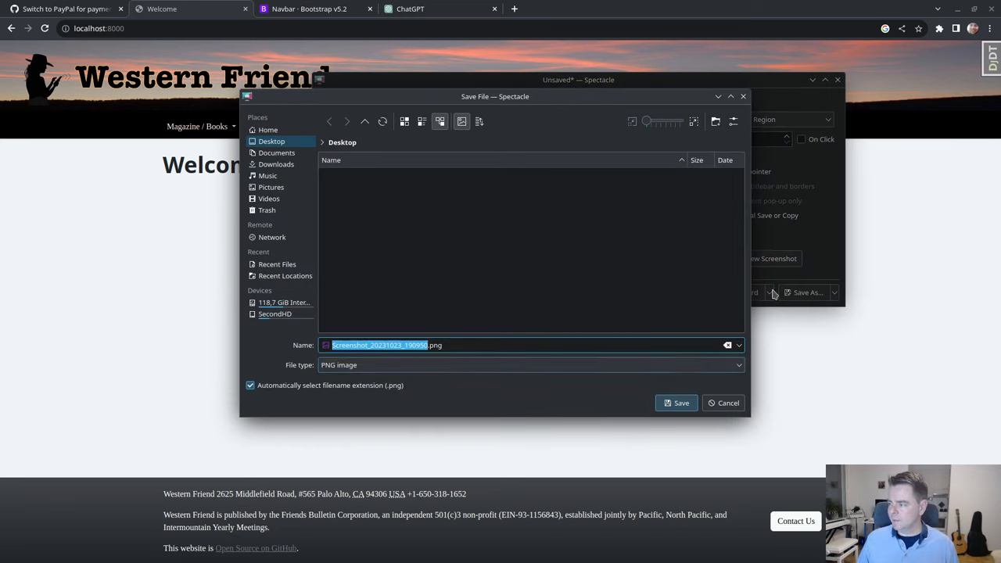
left_click(678, 402)
left_click(436, 16)
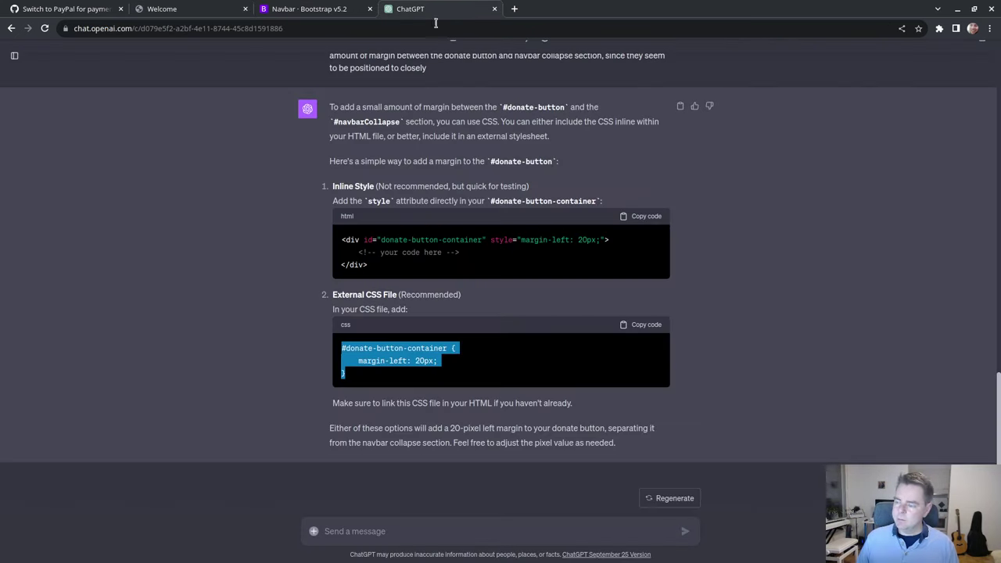
Attach the Desktop screenshot, ask ChatGPT how to vertically center Donate, and select its display/align-items lines
left_click(314, 532)
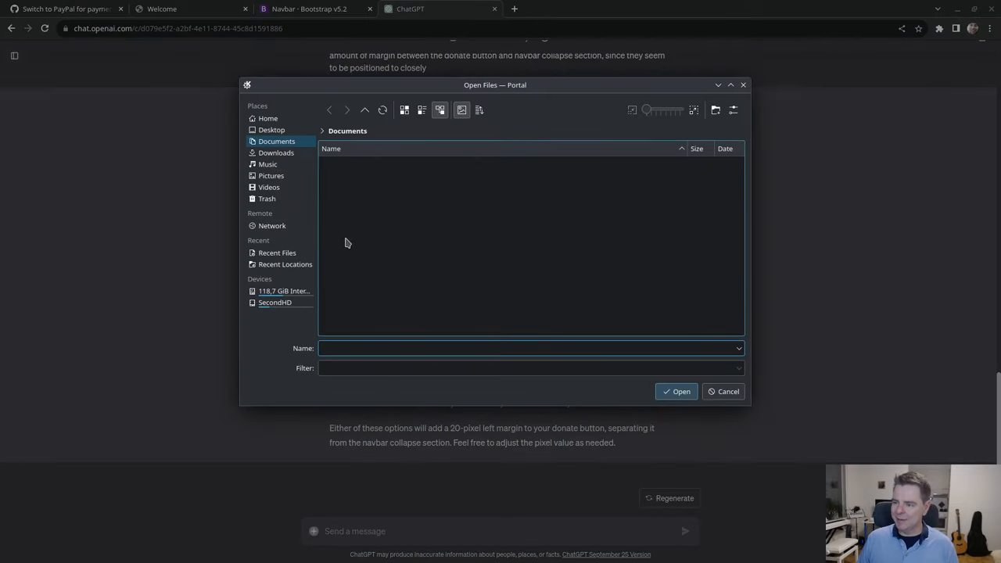
left_click(274, 131)
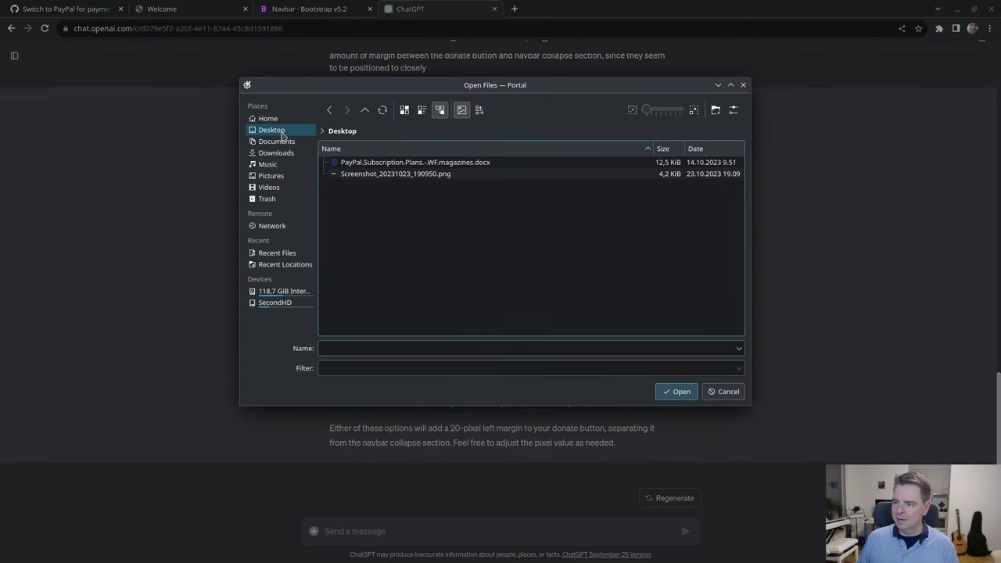
left_click(391, 162)
left_click(393, 174)
left_click(675, 391)
left_click(523, 523)
type("It worked great! Now, I would like for the button to be vertically centered in the navbar, as can be seen in the neighboring elements.")
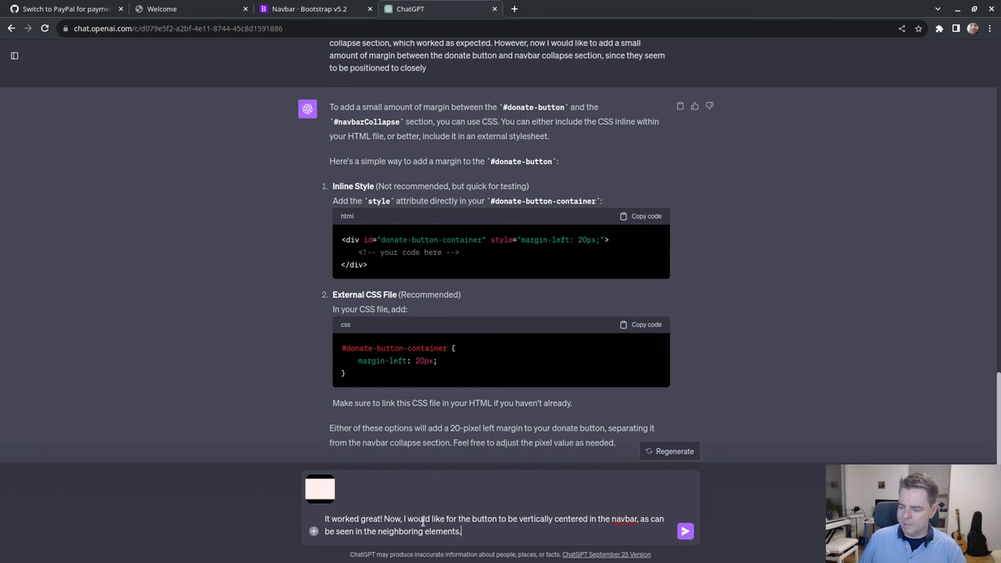
type("pictured")
left_click(684, 531)
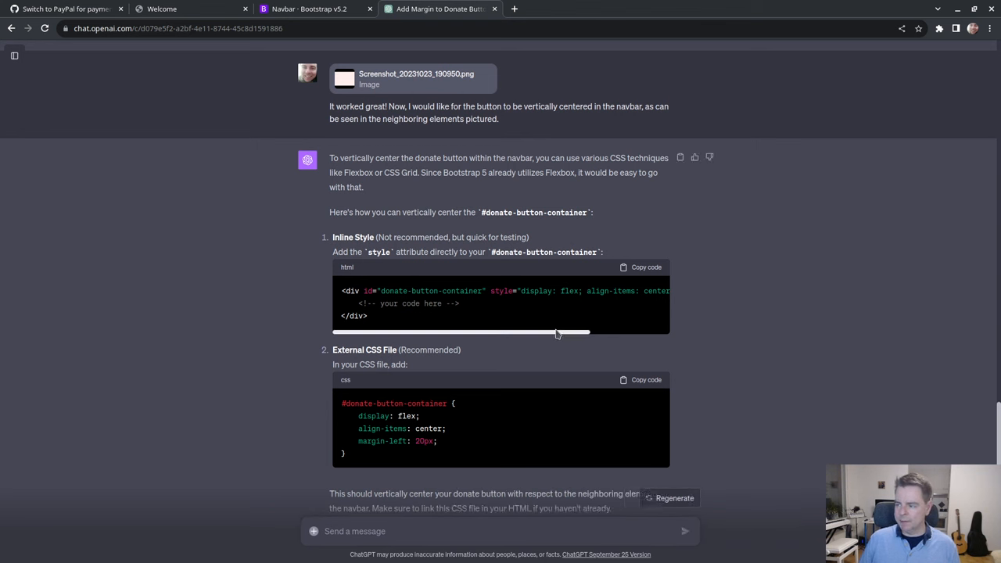
left_click_drag(561, 336, 662, 330)
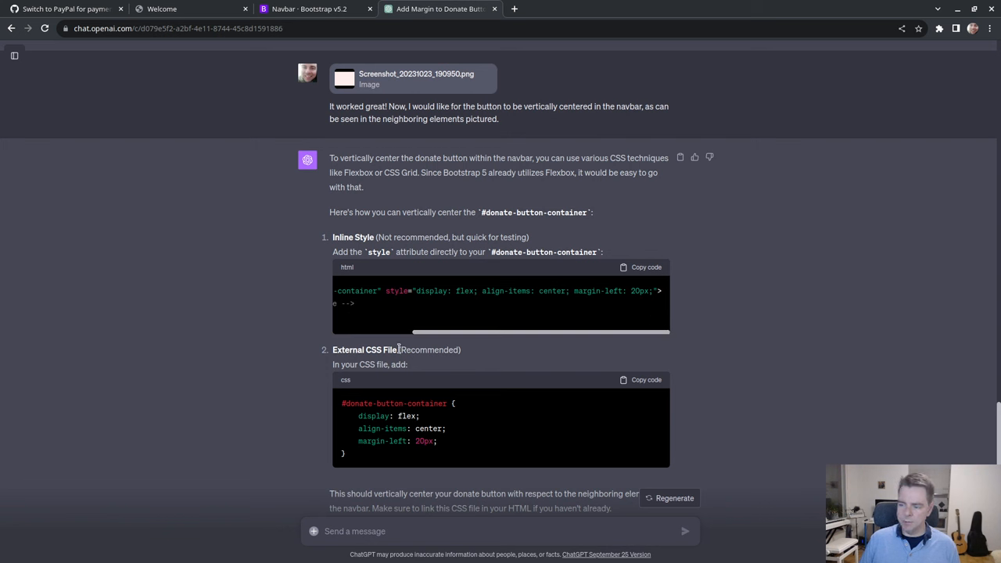
left_click_drag(451, 431, 358, 416)
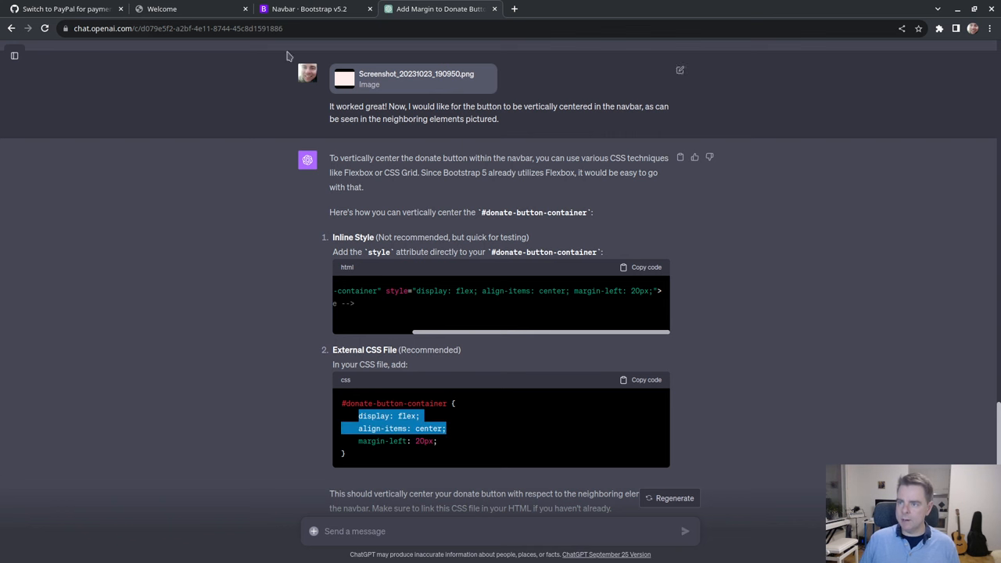
scroll(335, 410, "down", 2)
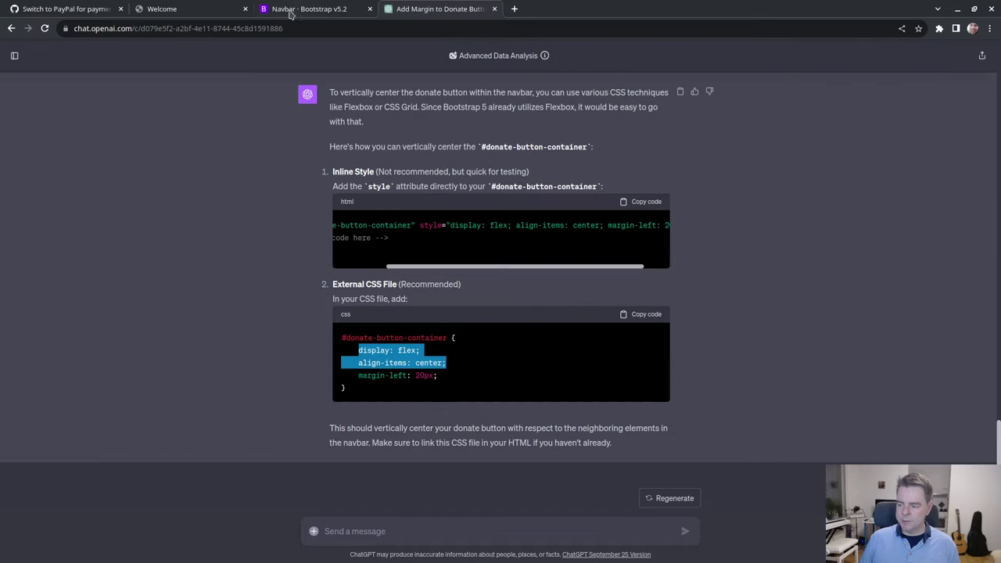
Reload the local site, inspect the Donate button and view div#donate-button's computed box model
left_click(177, 9)
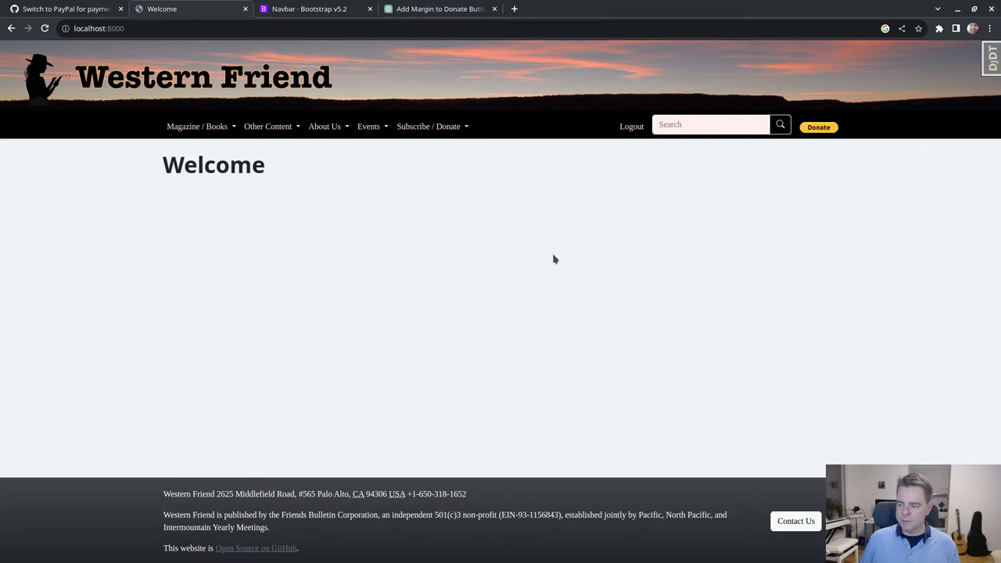
key("ctrl+r")
key("ctrl+r")
right_click(813, 130)
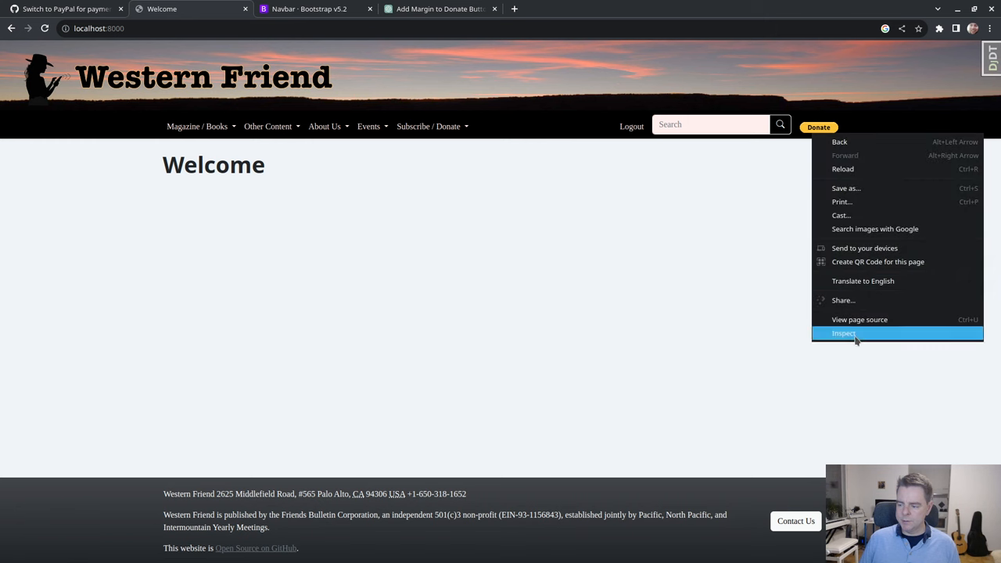
left_click(856, 338)
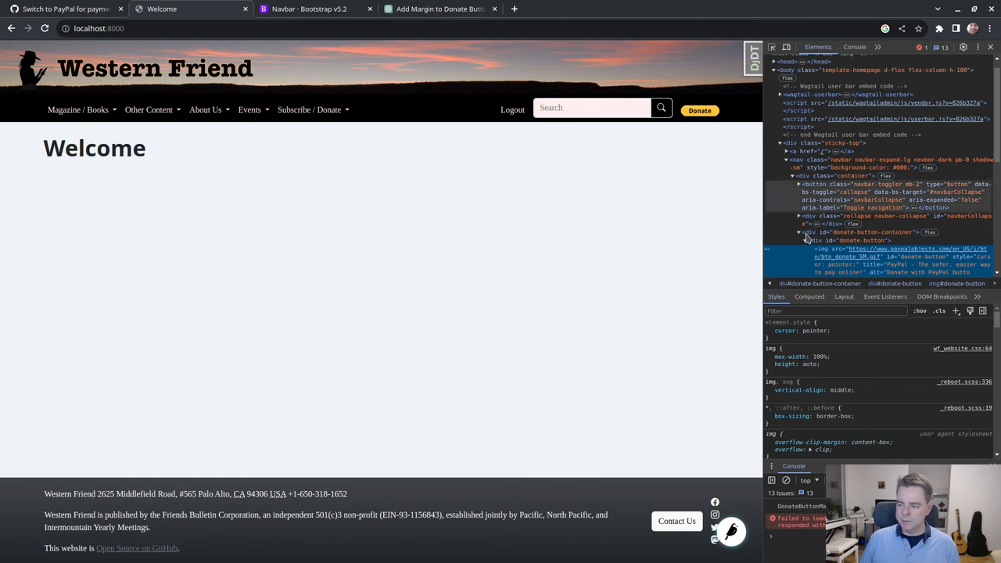
left_click(813, 240)
left_click(820, 298)
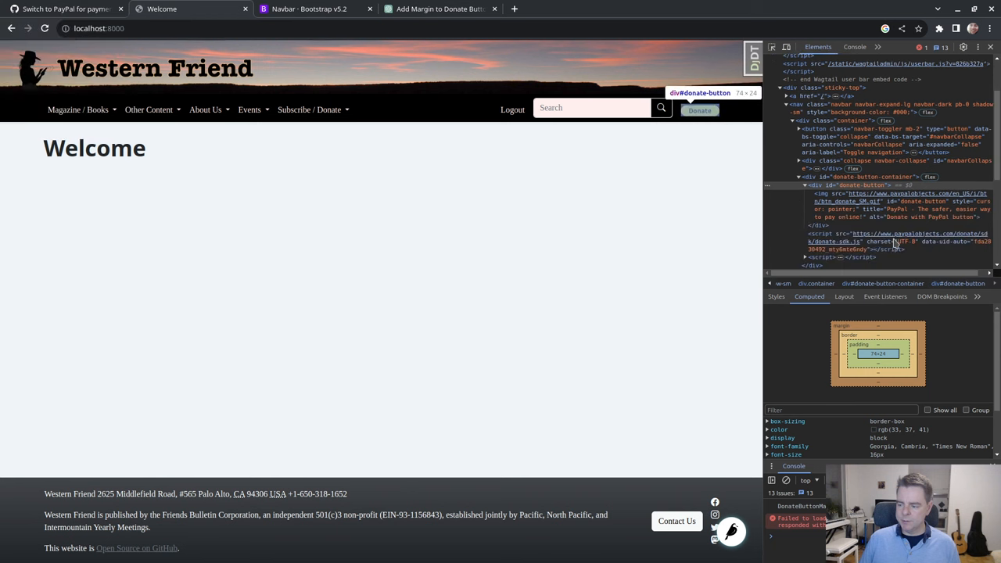
scroll(876, 196, "down", 1)
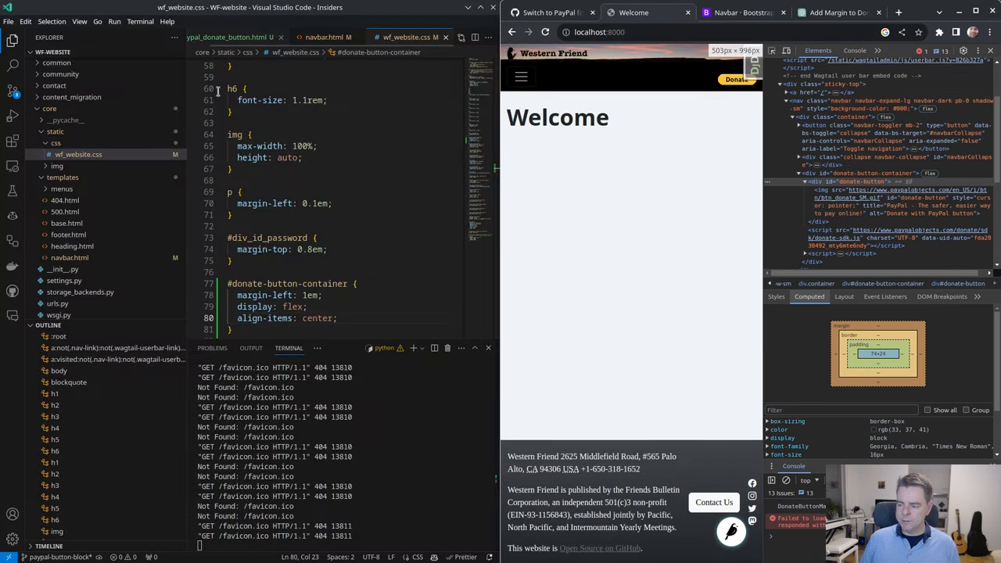
type("margin-bottom: 0.3em;")
Save the stylesheet, retest the Donate popup in the half-screen browser, and show the Source Control changes
key("ctrl+s")
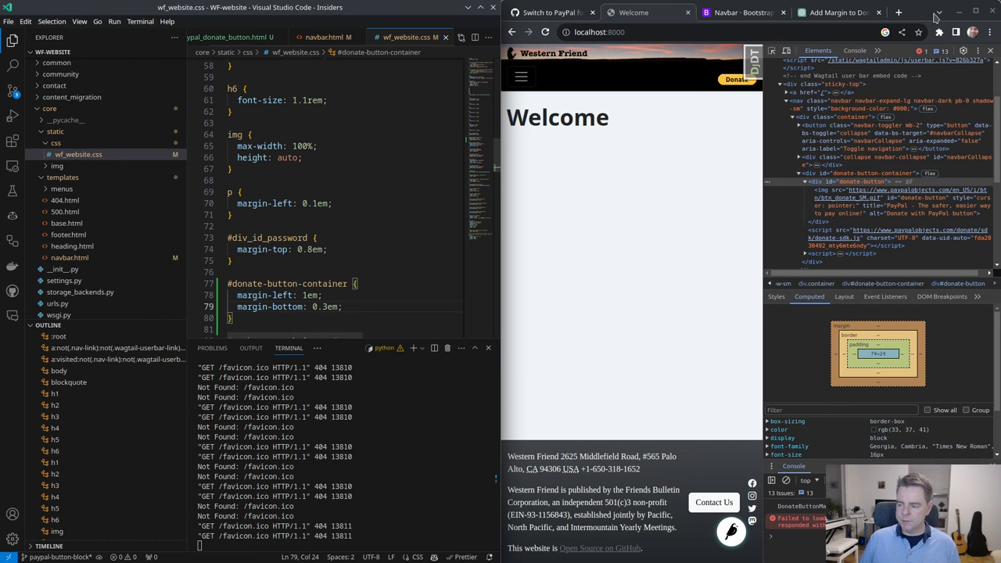
left_click(939, 12)
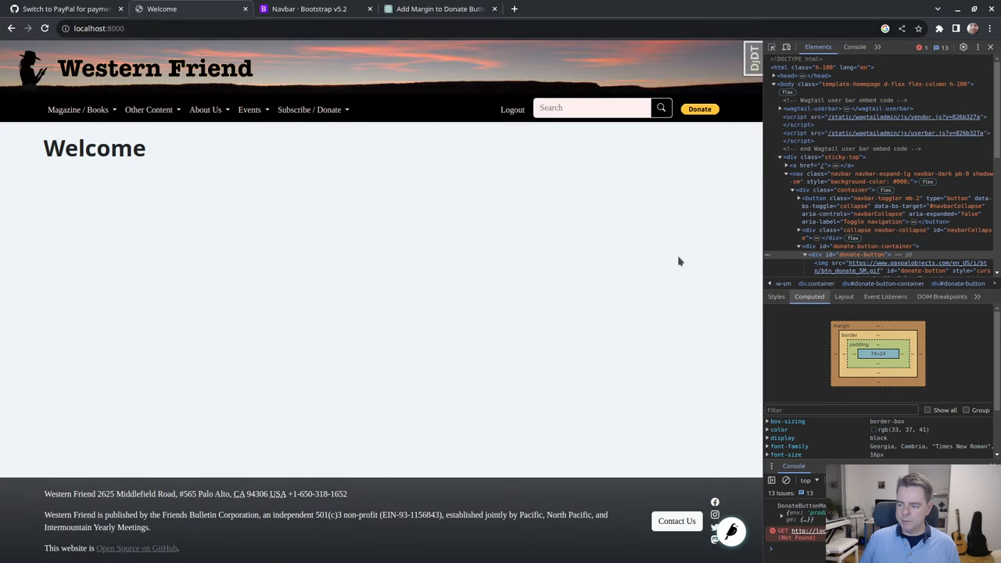
key("F12")
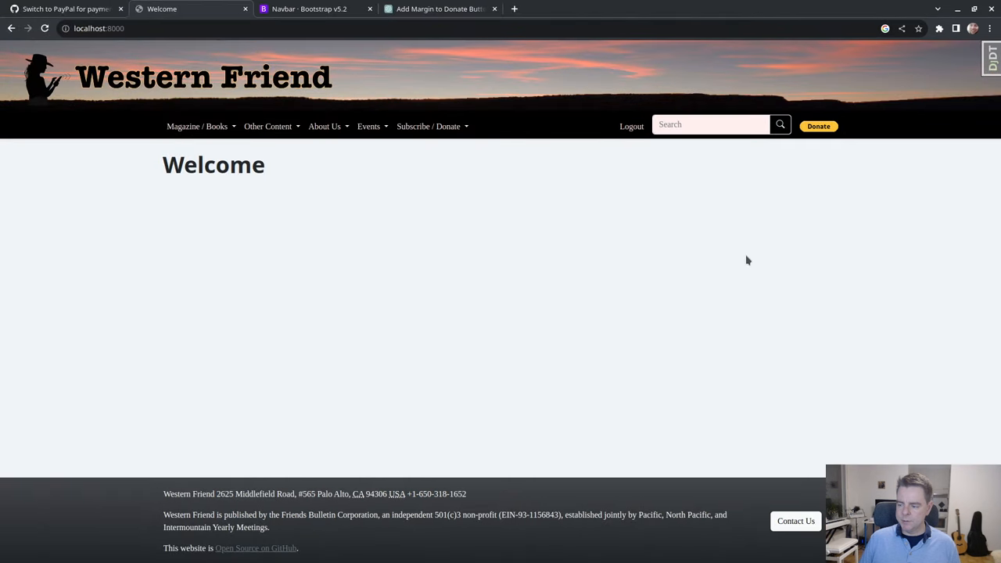
double_click(671, 9)
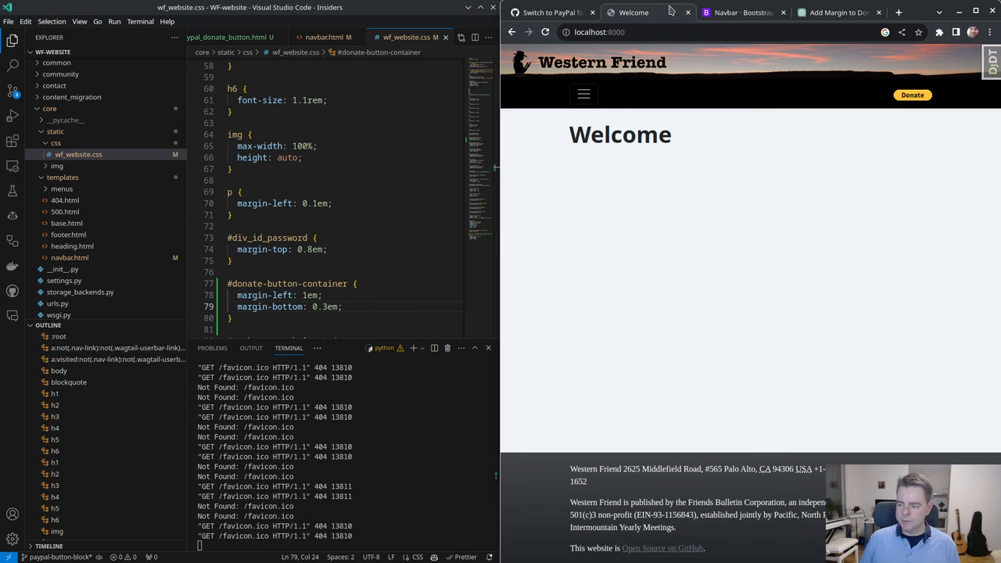
left_click(911, 97)
left_click(898, 104)
left_click(11, 91)
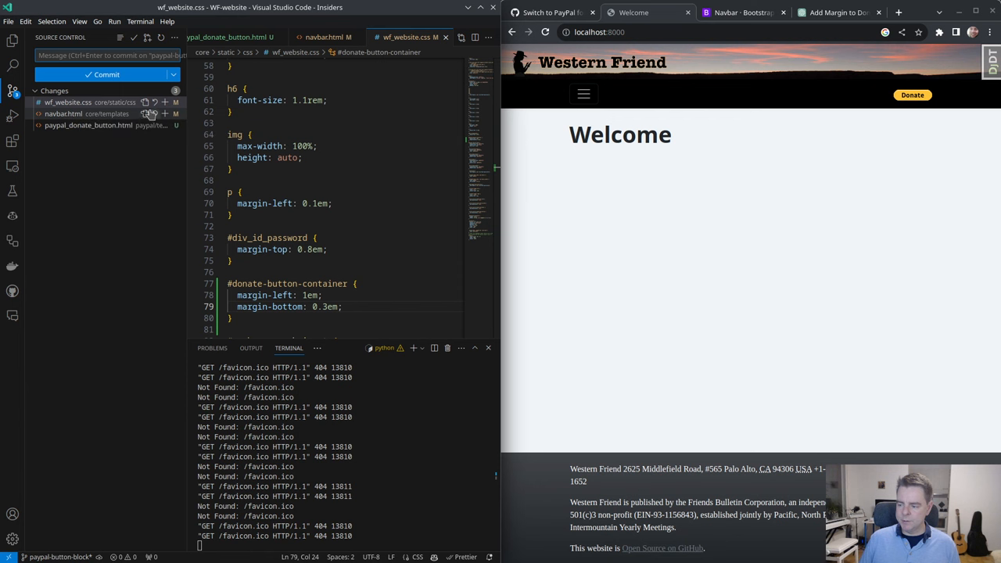
Discard the navbar.html changes and view the wf_website.css working-tree diff
left_click(58, 115)
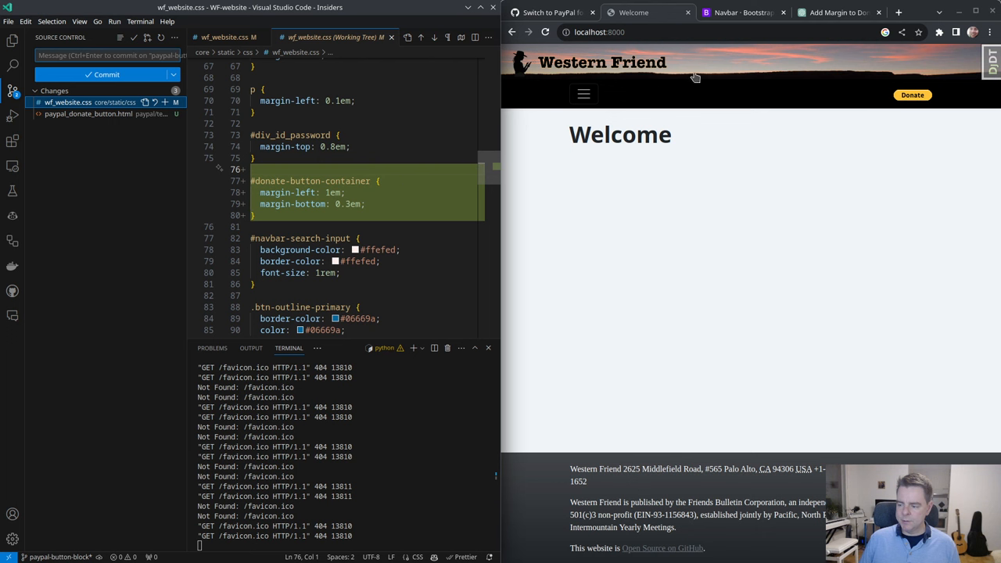
Toggle the site's hamburger menu a few times, then close the wf_website.css diff
left_click(579, 96)
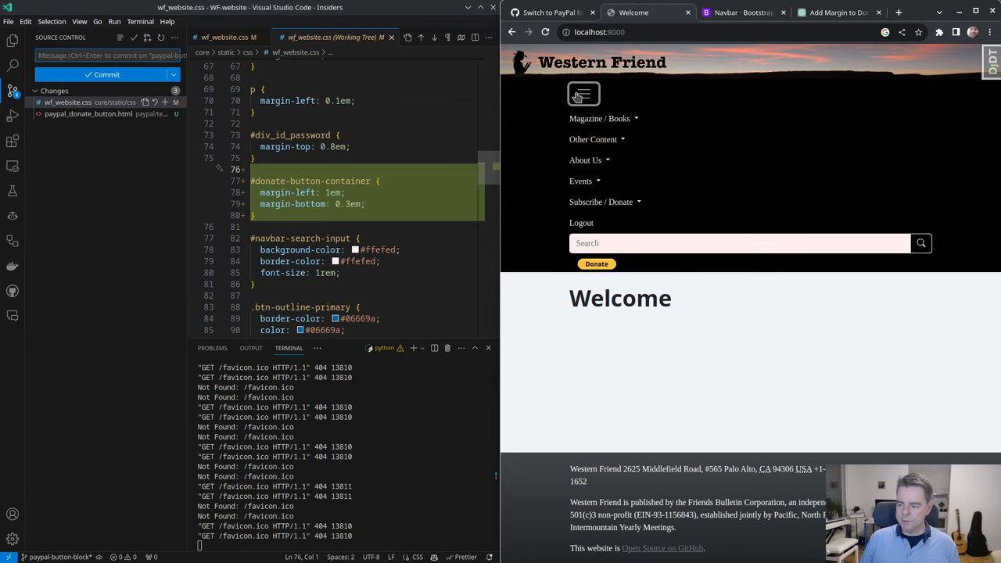
left_click(577, 96)
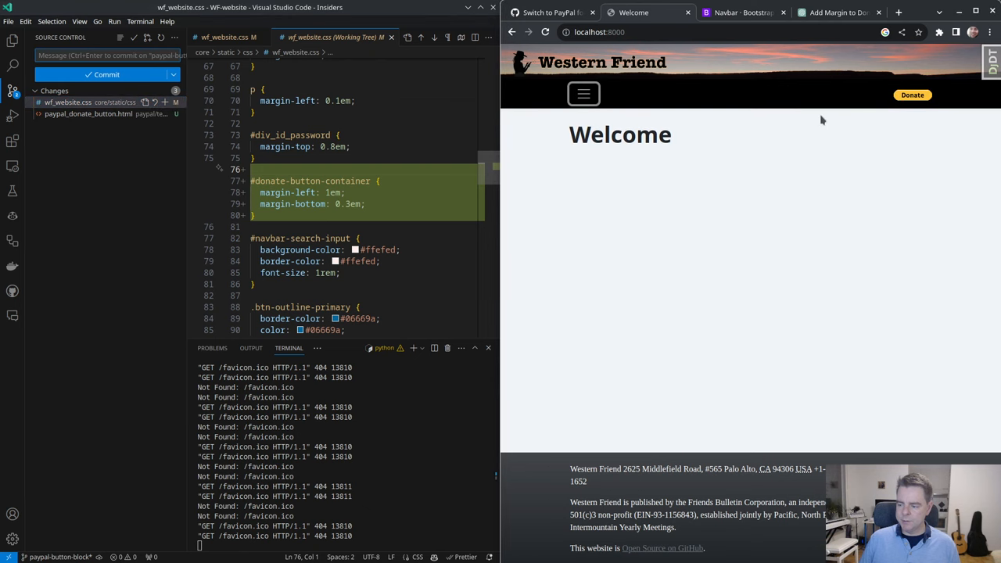
left_click(585, 98)
left_click(585, 97)
left_click(392, 37)
Stage all changes and write the commit message 'Add persistent PayPal donate button'
left_click(452, 36)
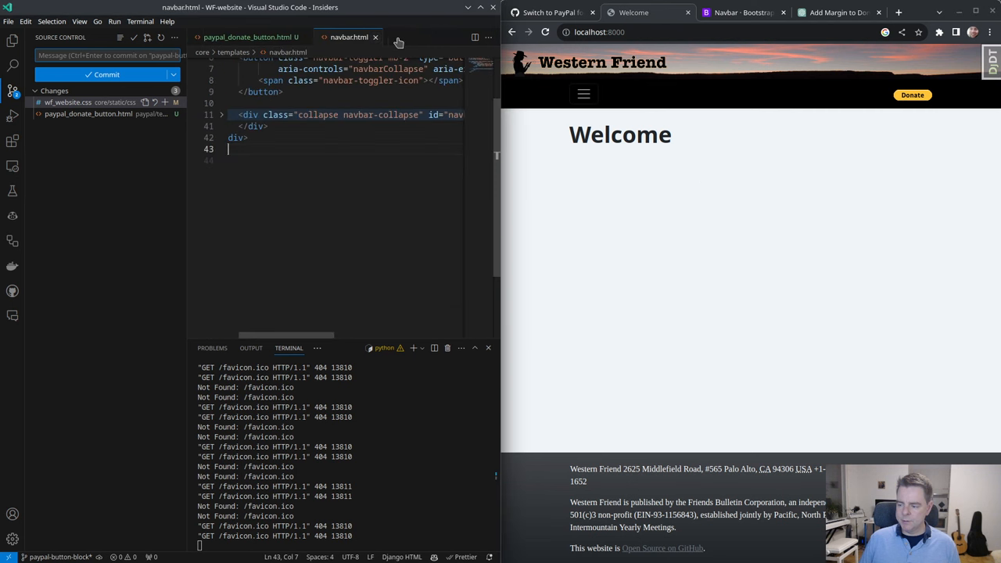
left_click(375, 37)
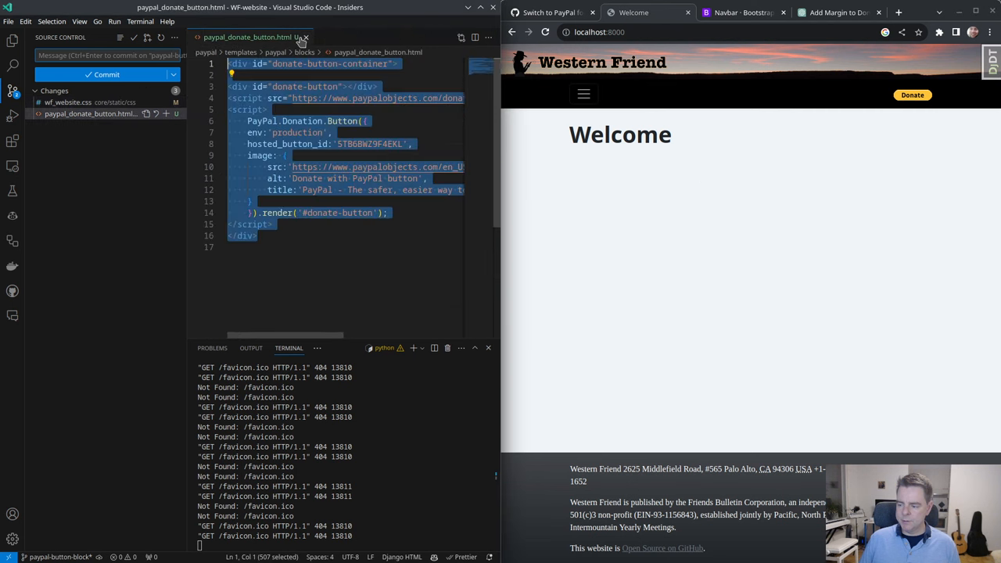
double_click(386, 154)
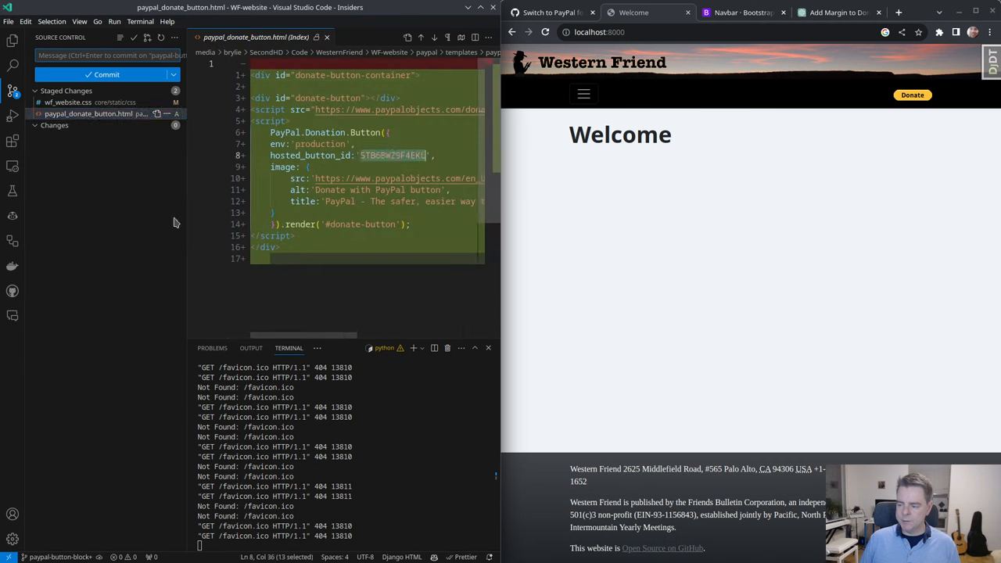
left_click(83, 56)
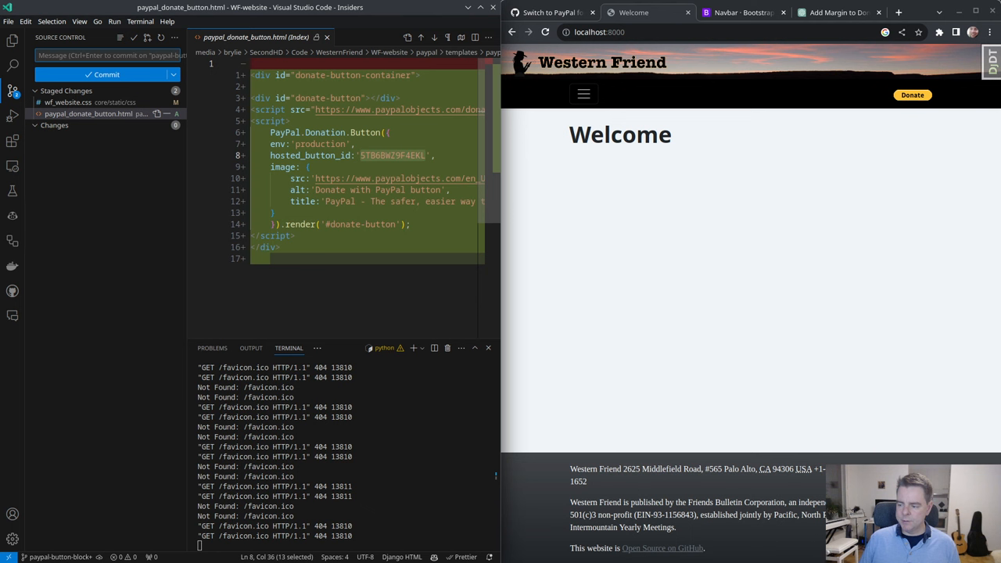
key("alt+Tab")
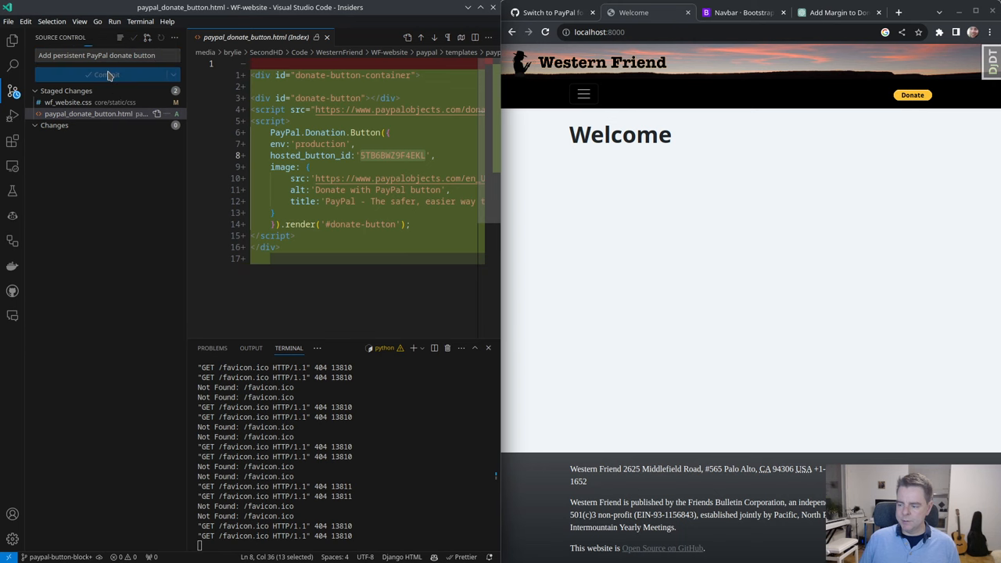
Dismiss the Git hook error, re-stage the reformatted file and commit on add-paypal-donate-button
key("Tab")
key("Tab")
key("Return")
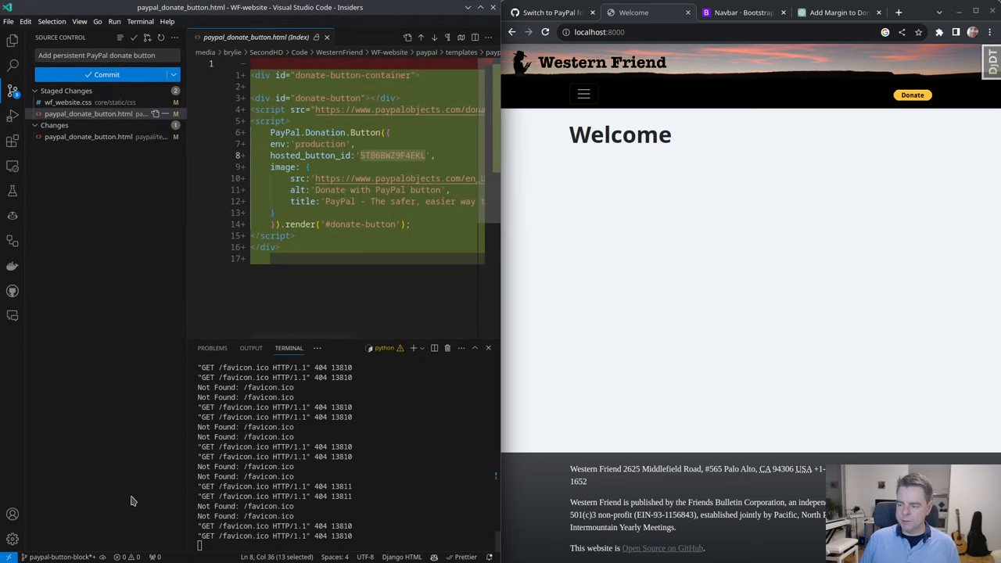
mouse_move(109, 137)
left_click(164, 137)
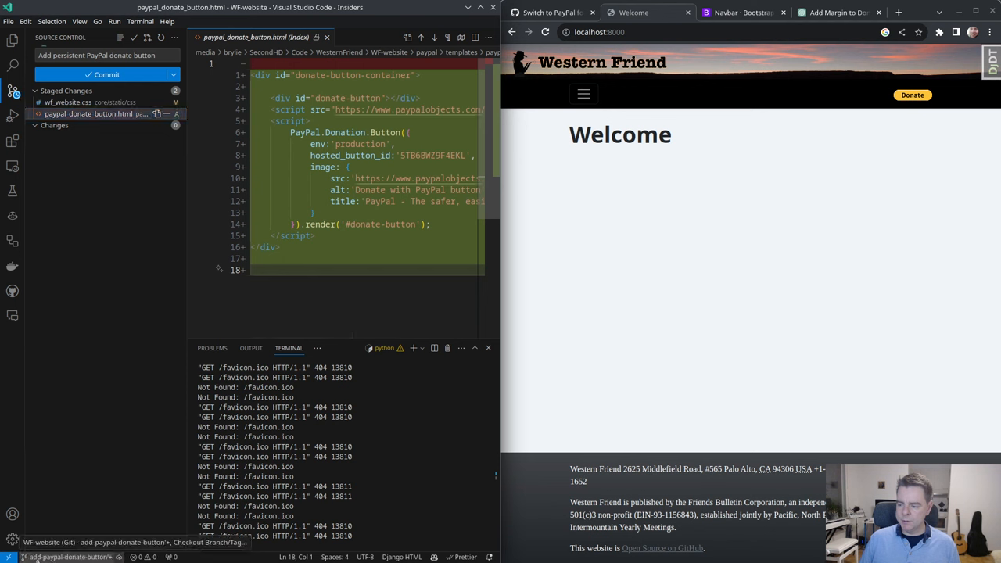
left_click(98, 557)
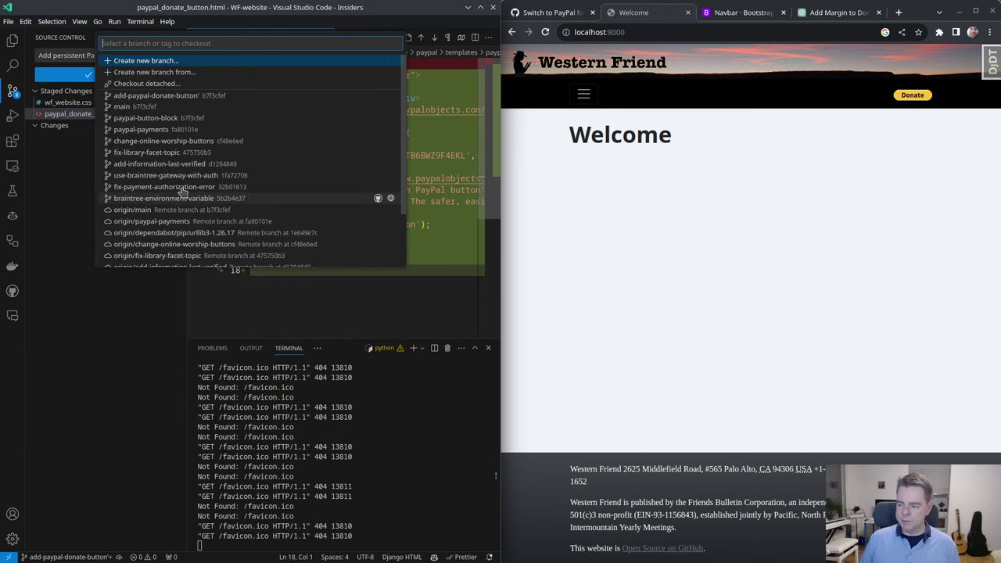
left_click(117, 101)
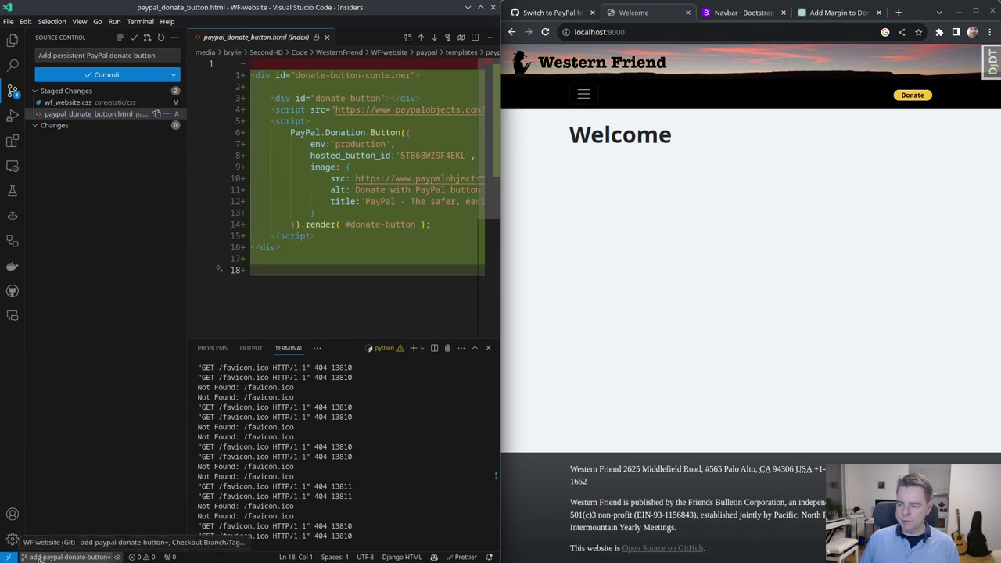
left_click(116, 75)
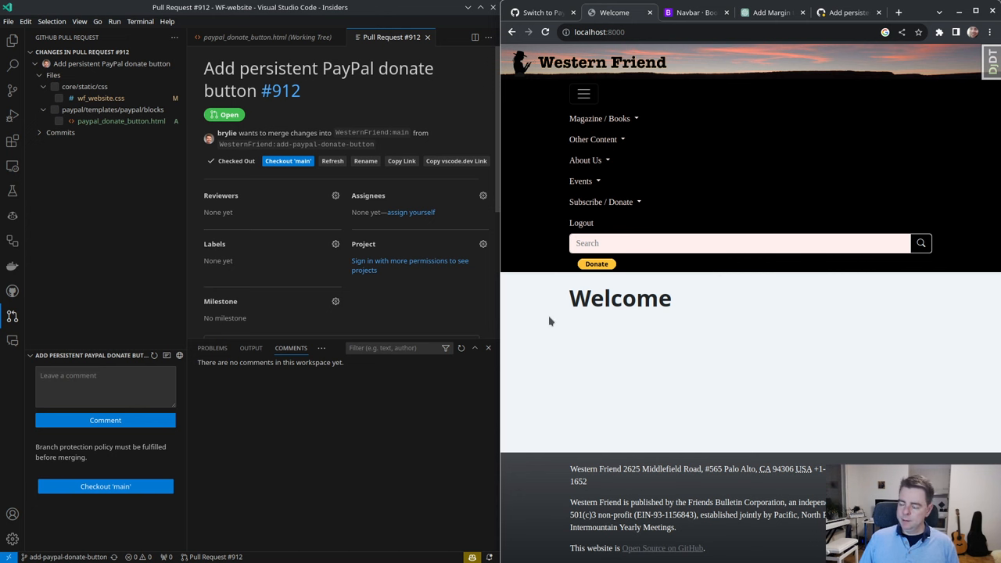
Toggle the site menu, close the PR #912 view and reopen wf_website.css from the PR files
left_click(584, 94)
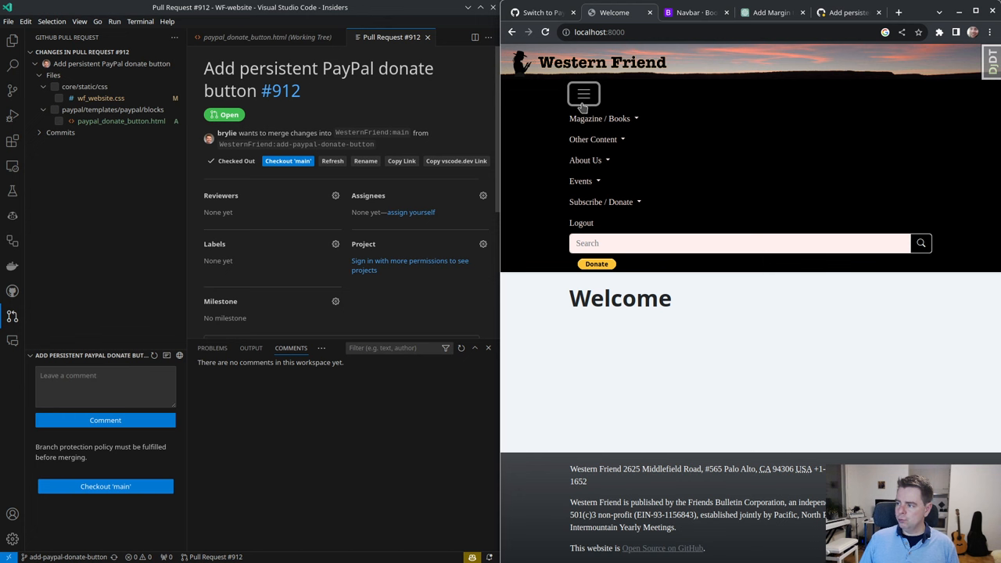
left_click(582, 104)
left_click(583, 100)
left_click(586, 103)
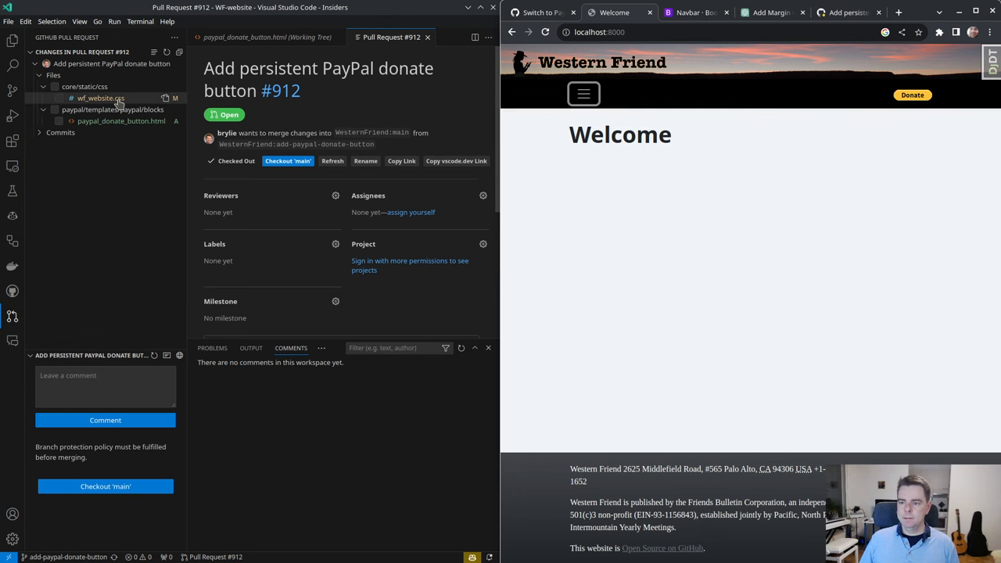
left_click(427, 37)
left_click(338, 37)
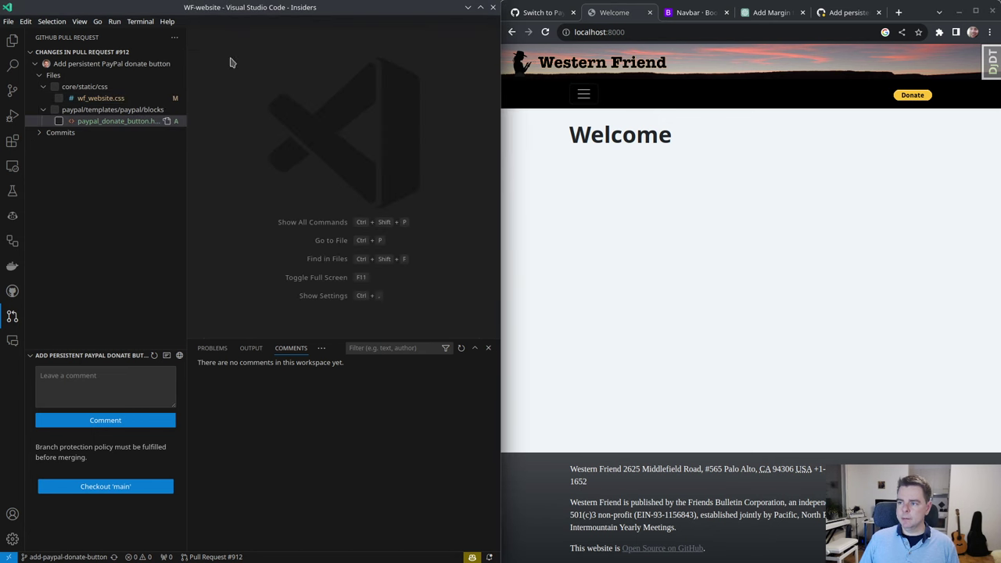
left_click(118, 98)
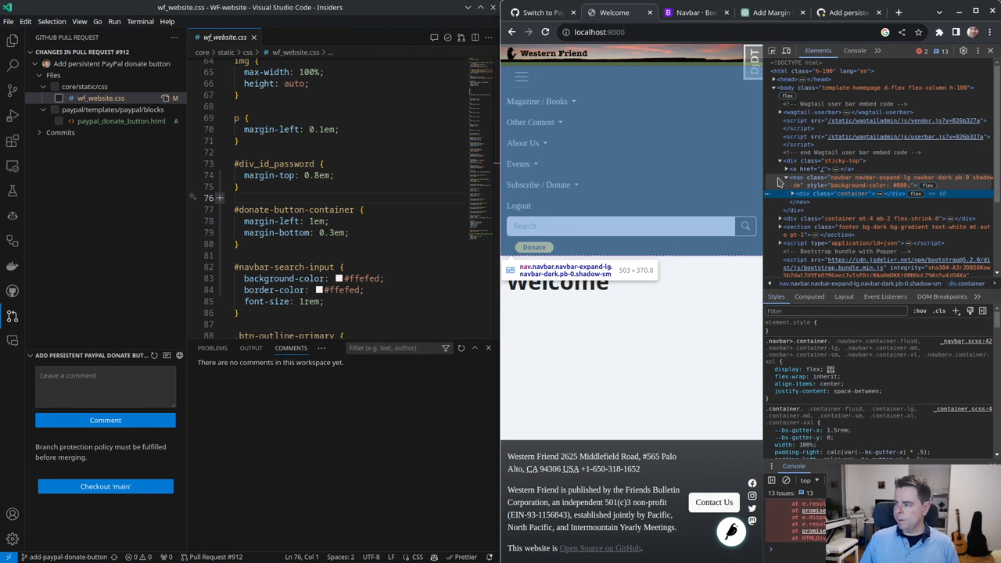
Drill through the nav container in DevTools Elements to inspect div#navbarCollapse
left_click(787, 179)
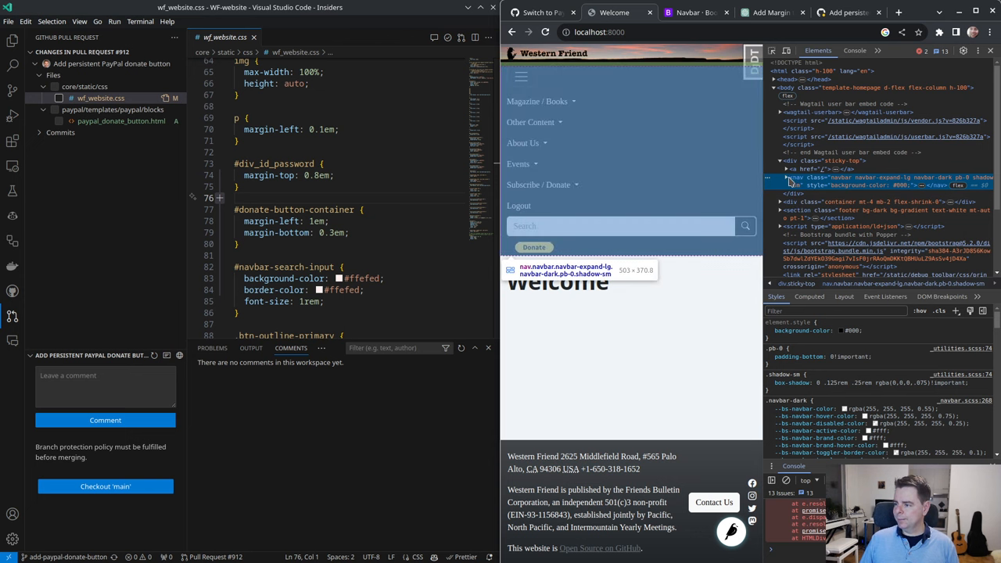
left_click(787, 178)
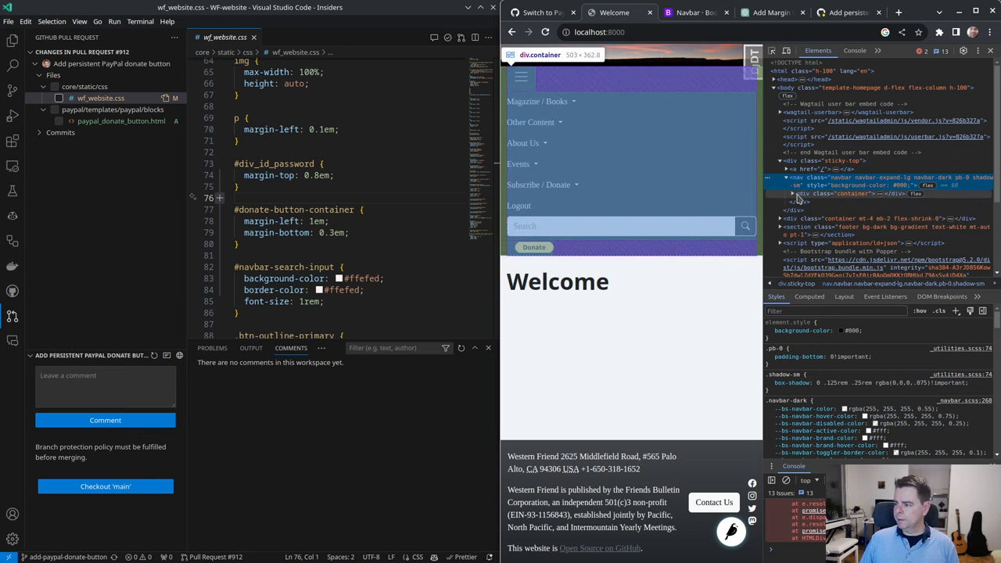
left_click(798, 195)
left_click(793, 193)
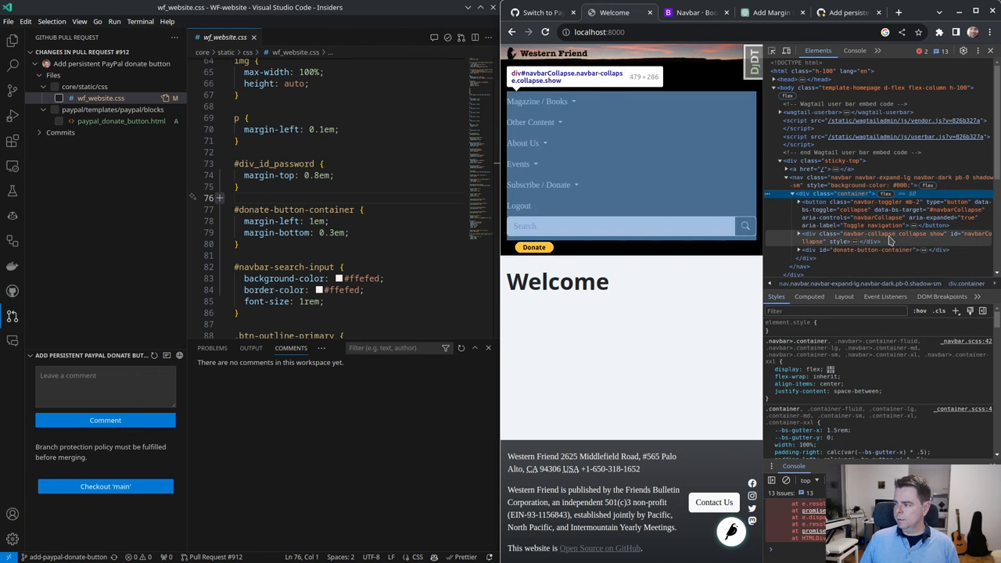
left_click(976, 238)
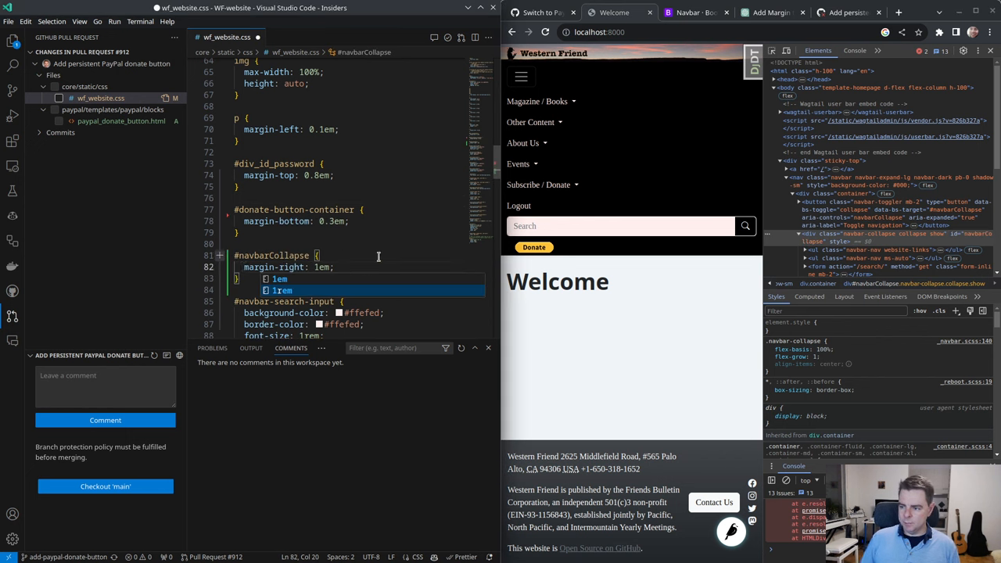
Add #navbarCollapse { margin-right: 1em; } with a comment about separating collapse and donate button
left_click(345, 255)
key("Return")
type("/* keep navbar collapse and donat")
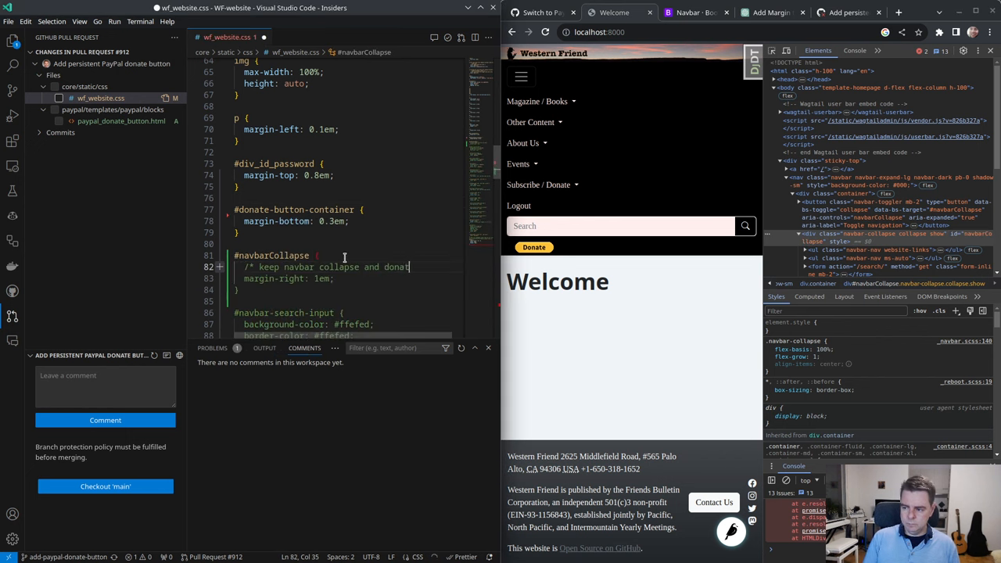
type("e button ")
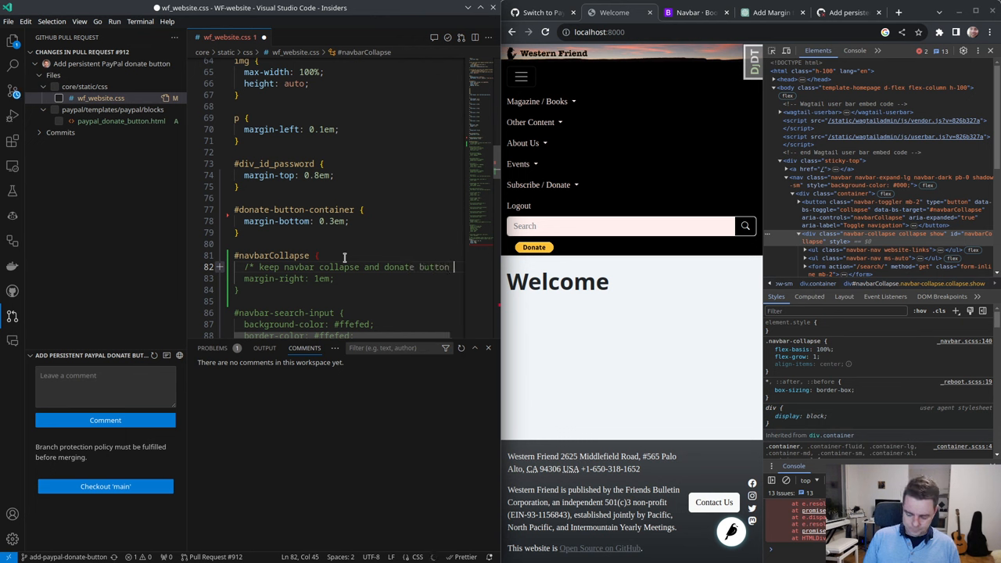
type("*/")
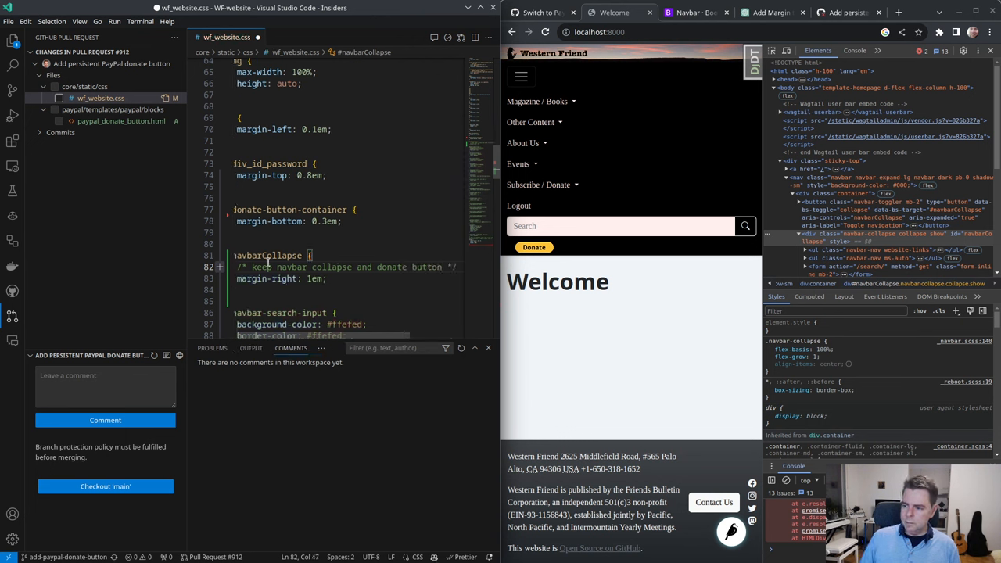
double_click(263, 267)
type("separate the")
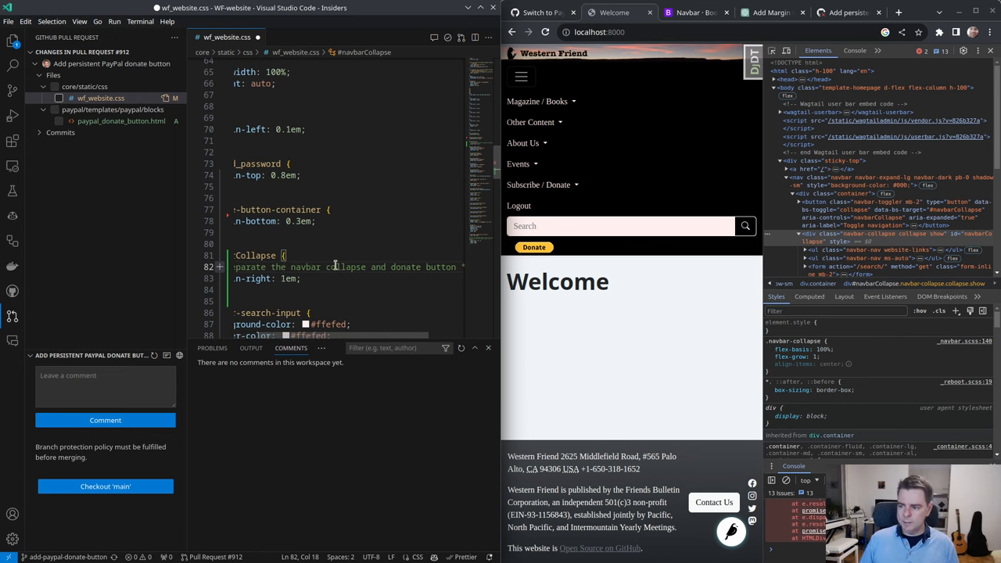
Save the stylesheet, check the Events dropdown on the reloaded site and switch to PR #912
key("ctrl+s")
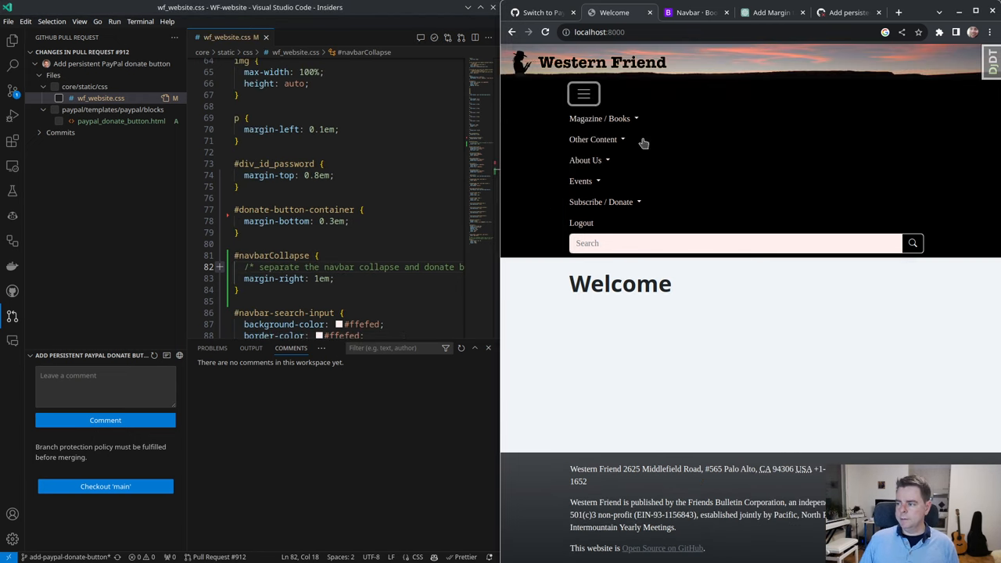
left_click(690, 177)
left_click(722, 394)
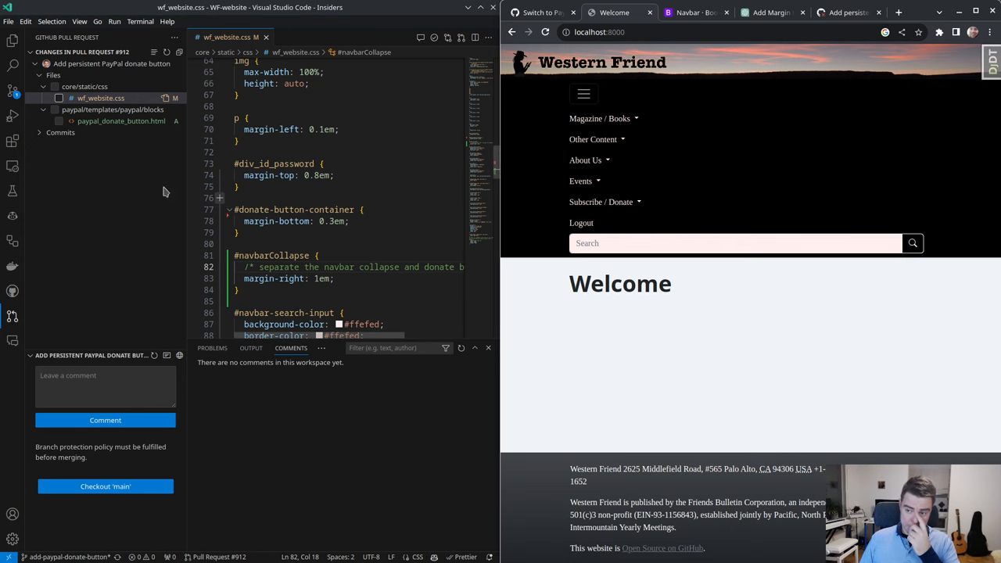
key("ctrl+shift+i")
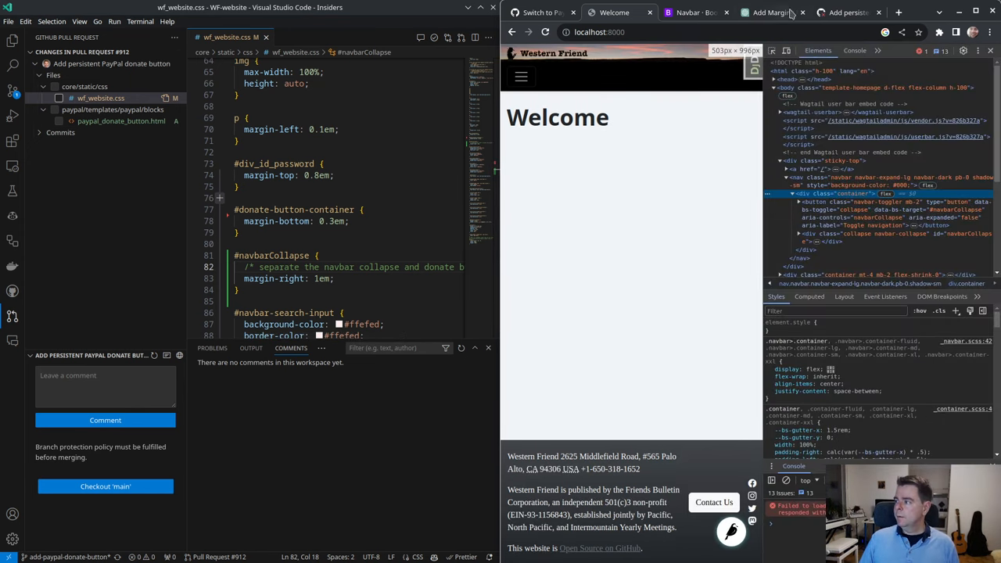
left_click(844, 13)
scroll(692, 301, "down", 5)
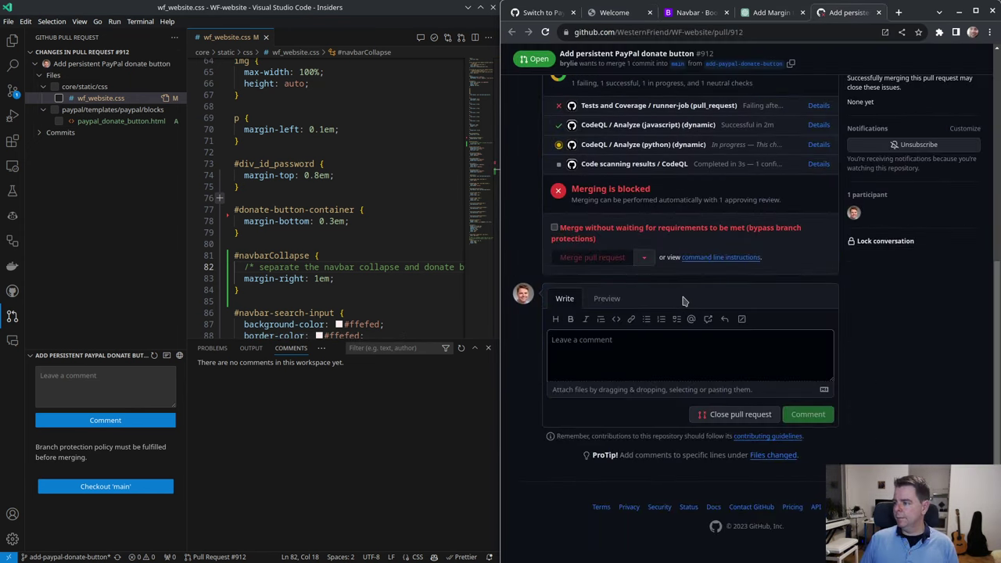
View the failing Tests and Coverage job log showing the duplicate email key error
left_click(819, 105)
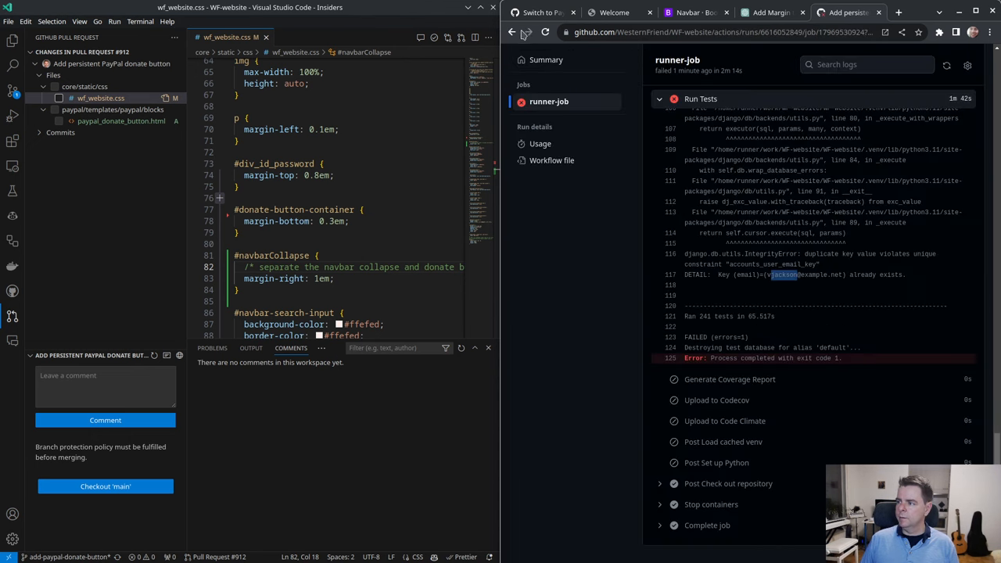
left_click(519, 31)
scroll(782, 391, "up", 5)
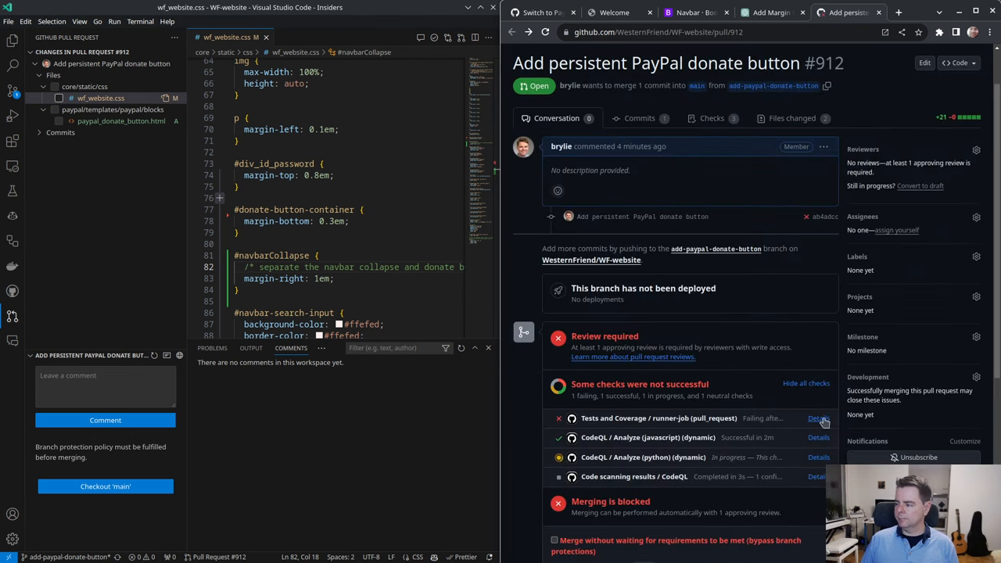
left_click(819, 420)
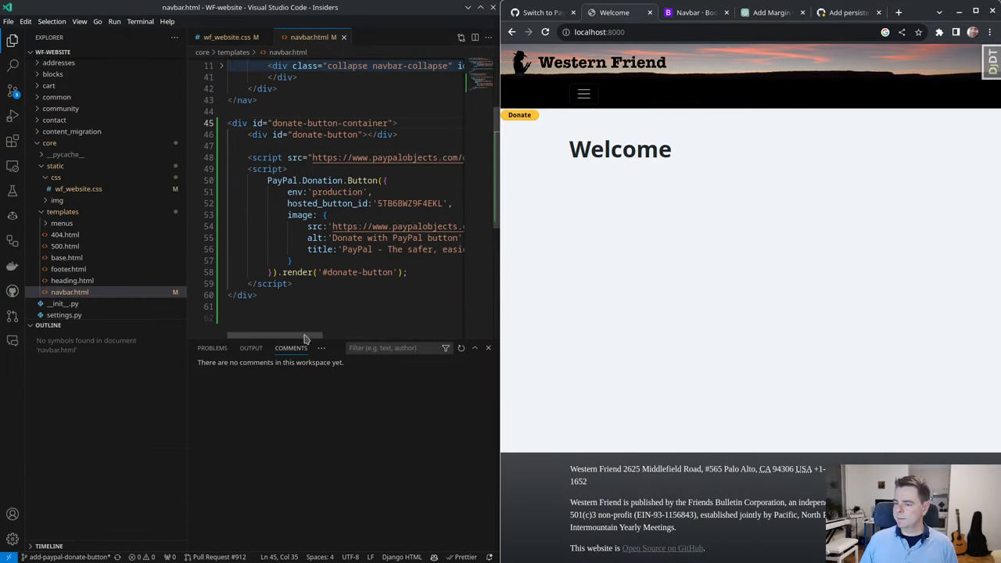
Move the donate-button block after the collapse div inside the nav in navbar.html and save
left_click_drag(258, 295, 216, 122)
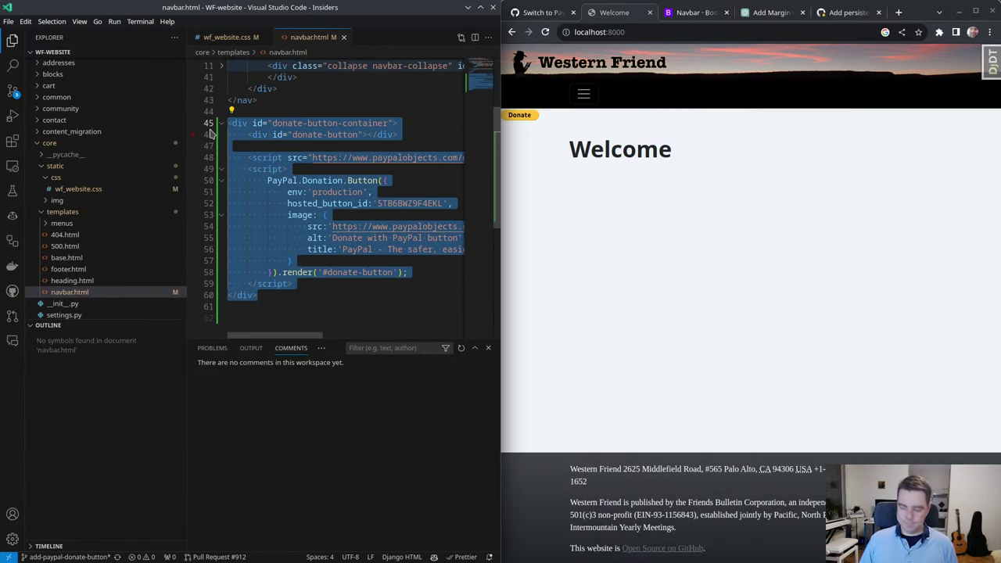
key("BackSpace")
key("BackSpace")
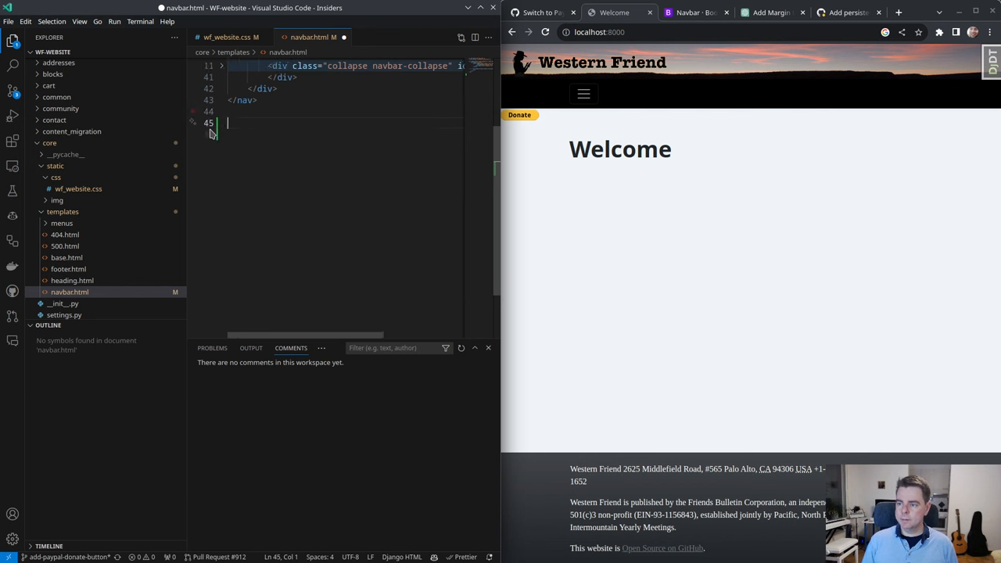
key("BackSpace")
key("BackSpace")
scroll(376, 151, "up", 2)
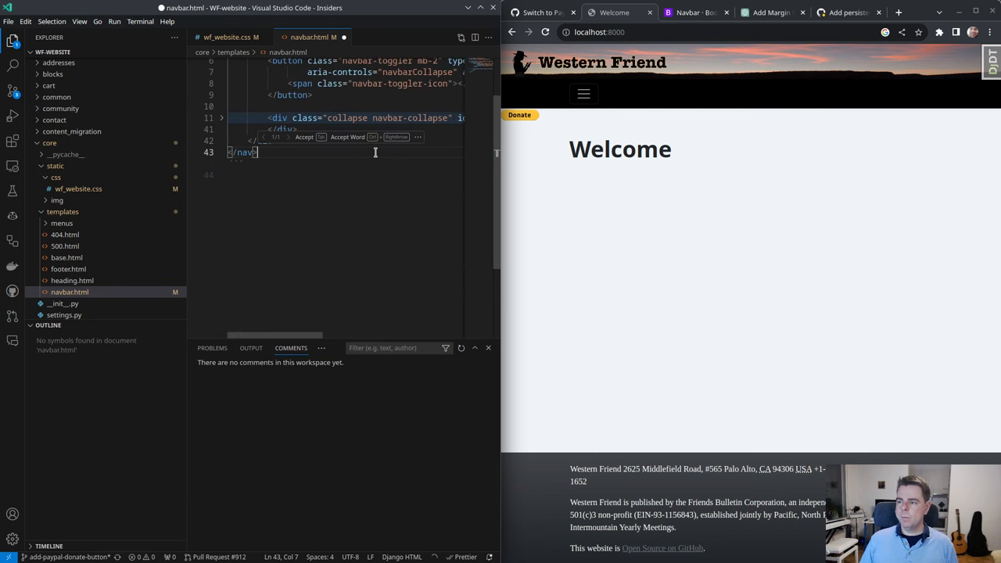
left_click(307, 130)
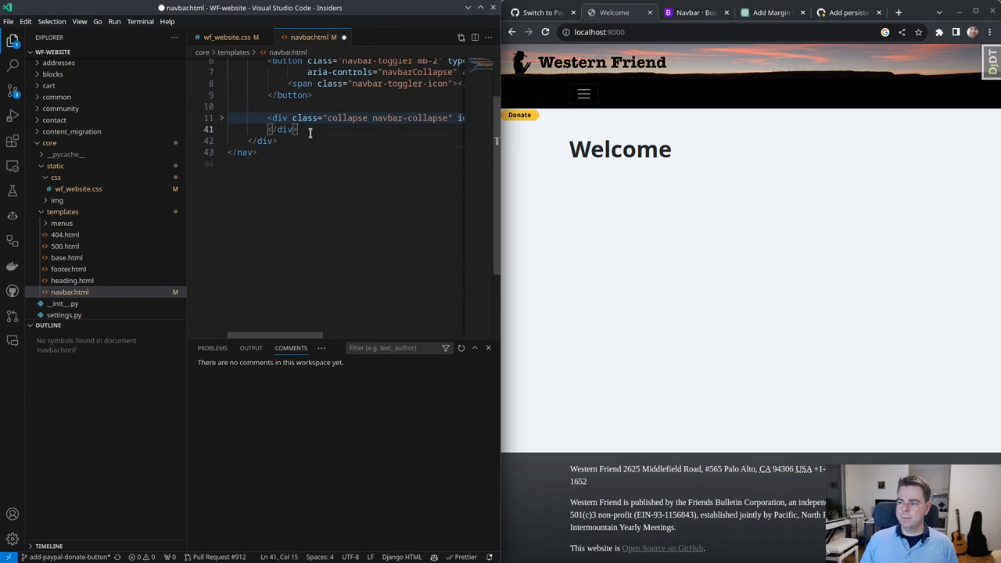
key("Return")
key("ctrl+v")
key("ctrl+s")
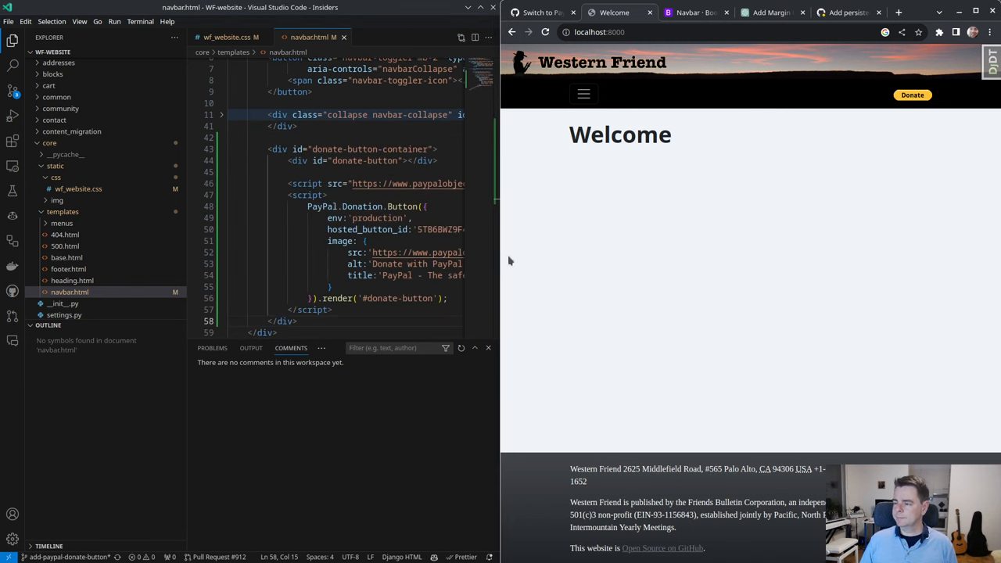
Check Donate in the site menu, then commit the changes as 'Fix navbar donate button'
left_click(586, 95)
left_click(586, 95)
key("super+Up")
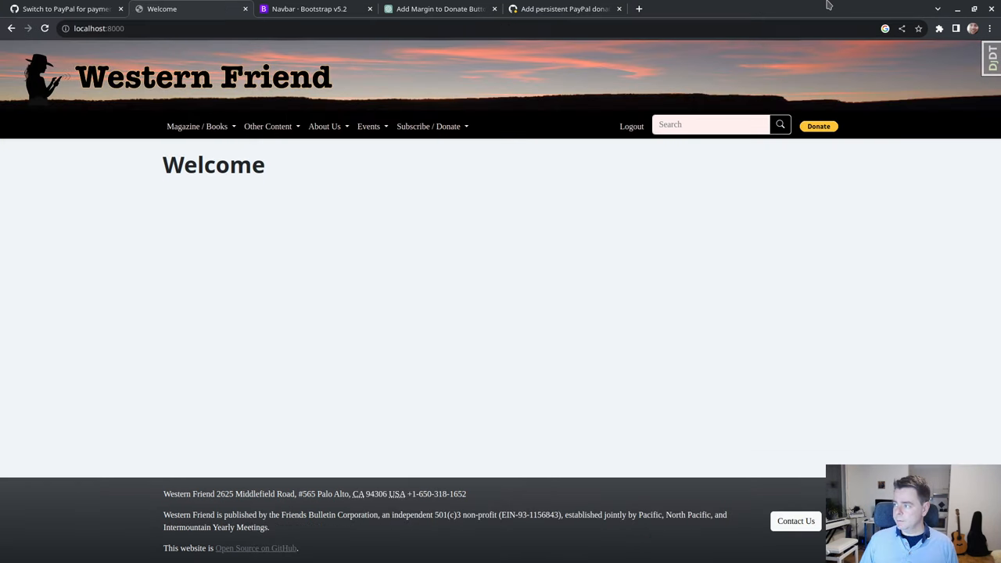
double_click(828, 5)
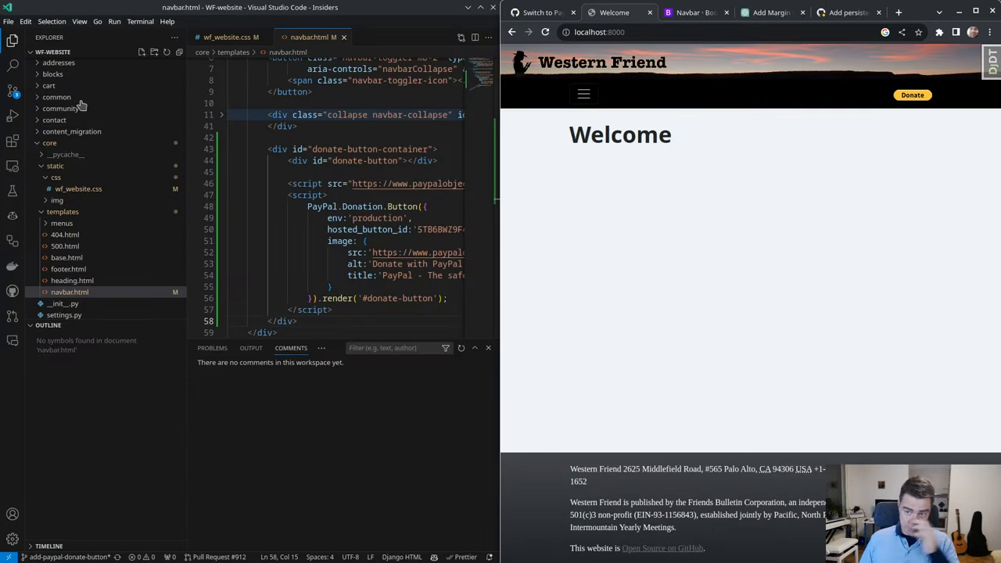
key("ctrl+shift+g")
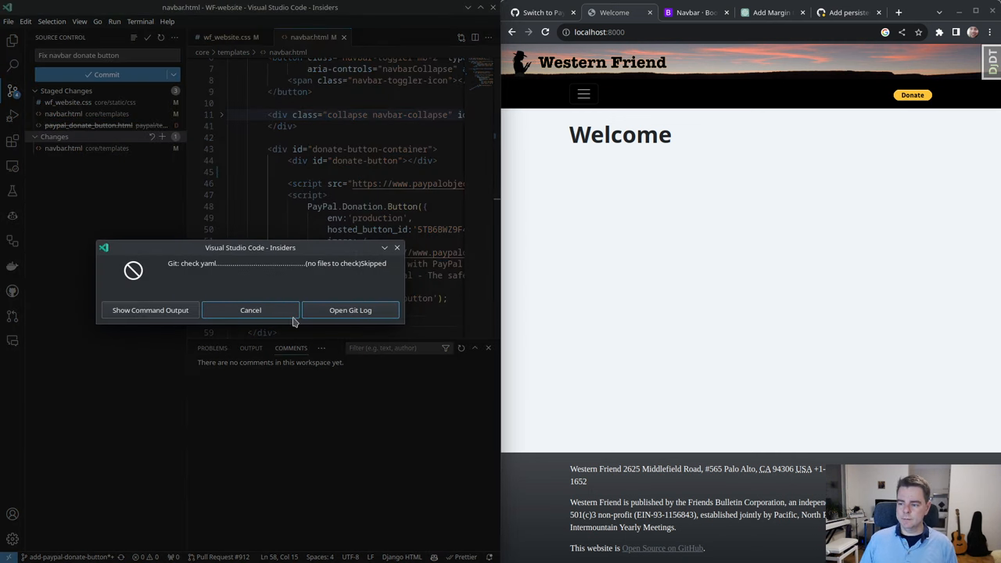
left_click(290, 317)
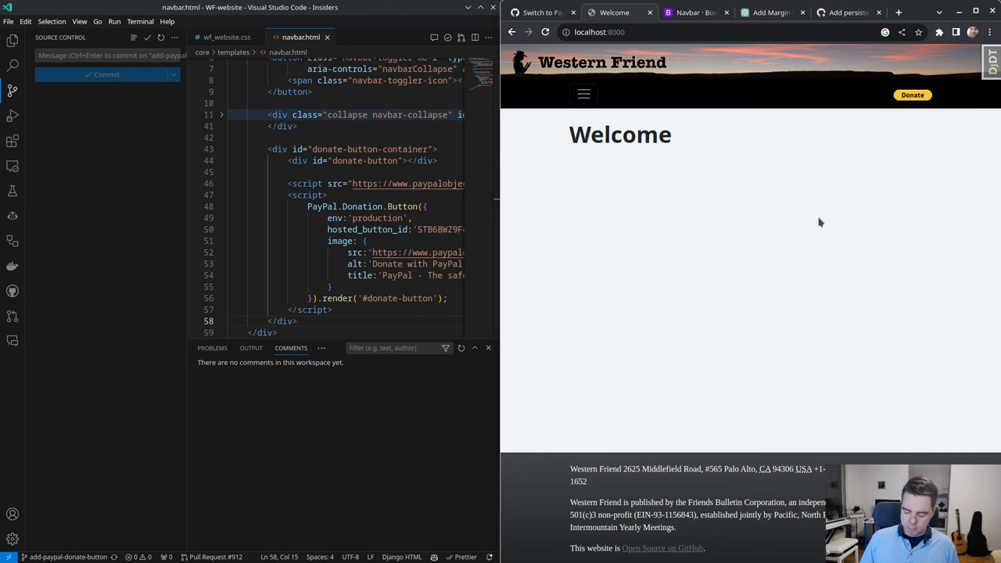
Open the PayPal donate popup at a mobile viewport in DevTools and close it again
key("ctrl+shift+i")
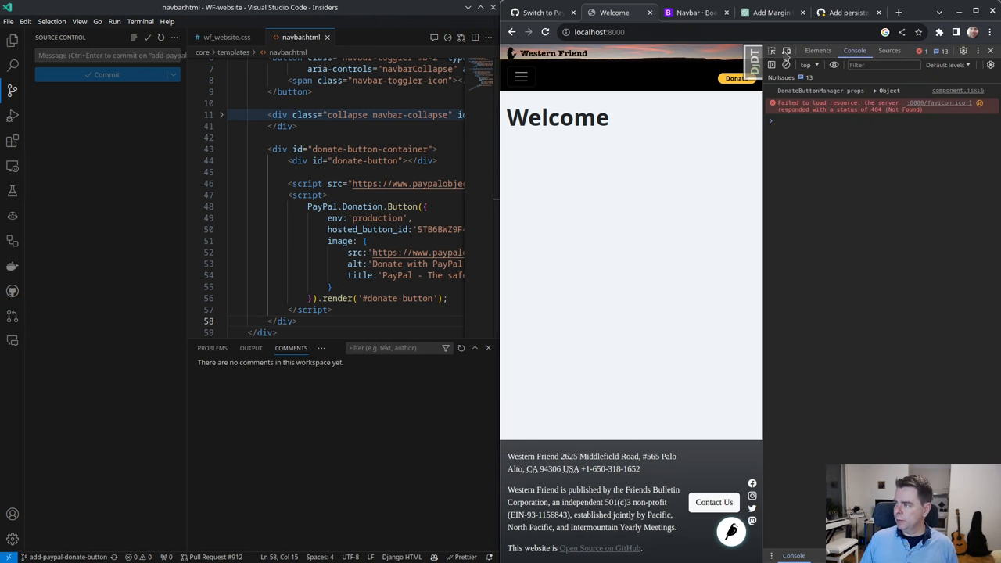
left_click(786, 52)
left_click(708, 109)
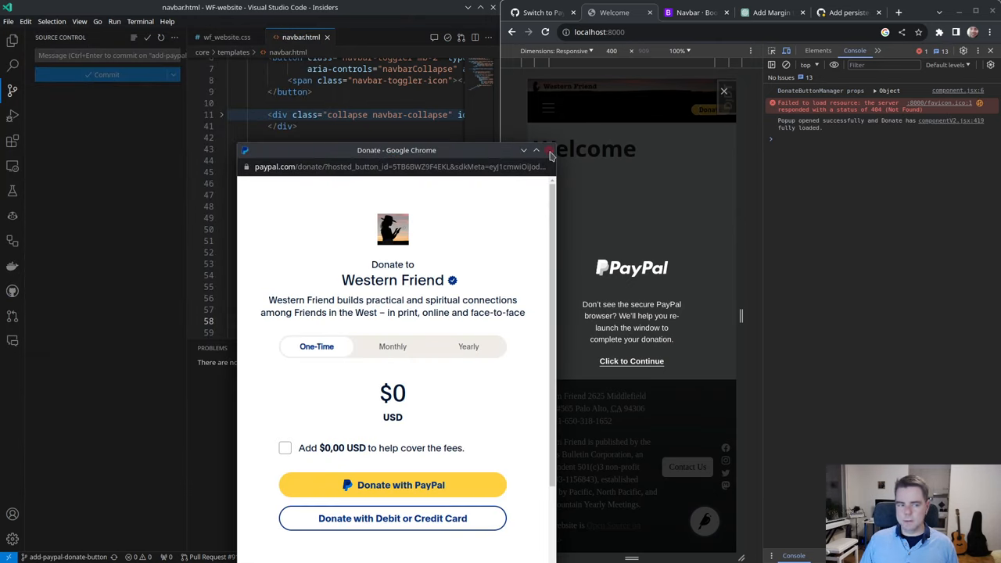
left_click(548, 150)
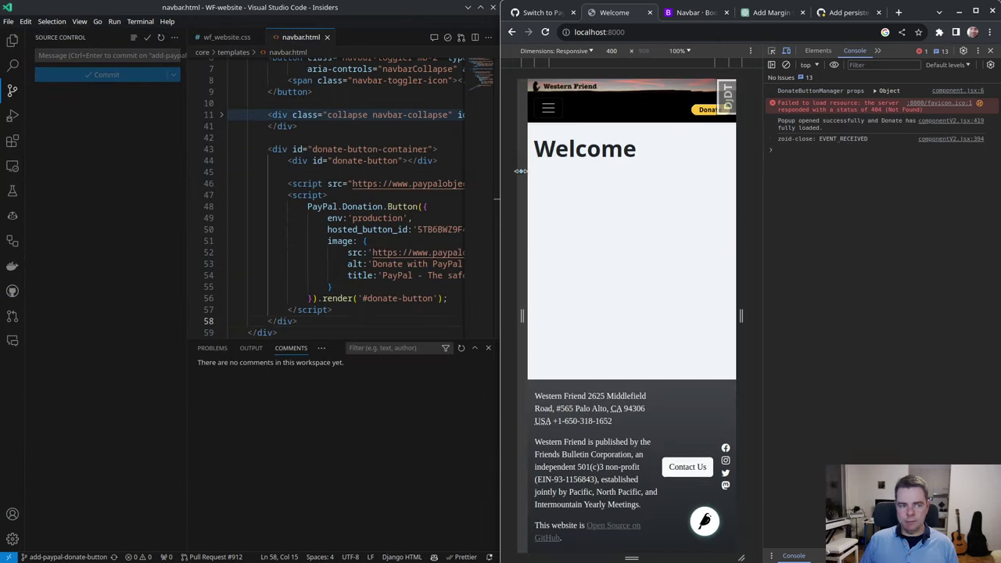
left_click(991, 51)
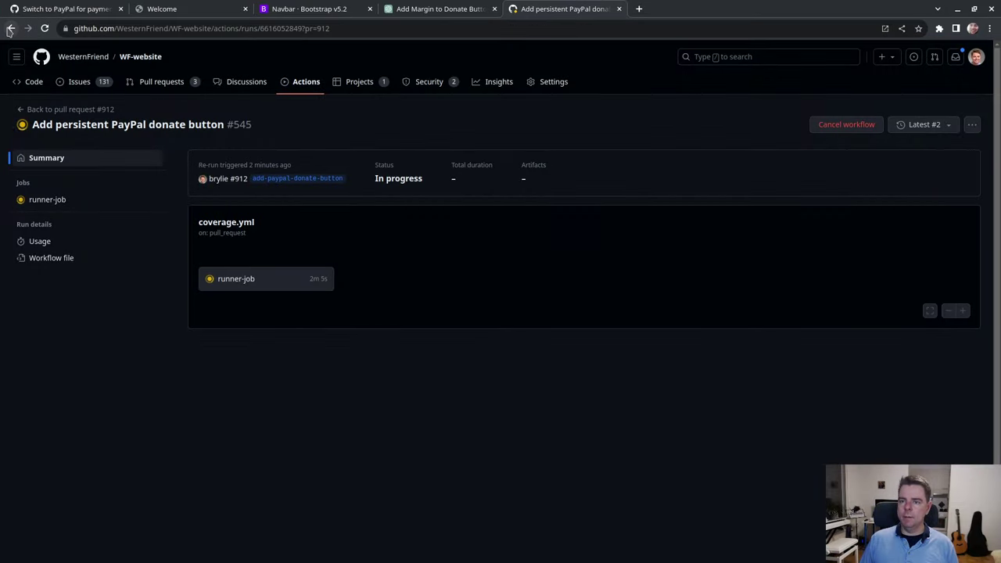
right_click(11, 30)
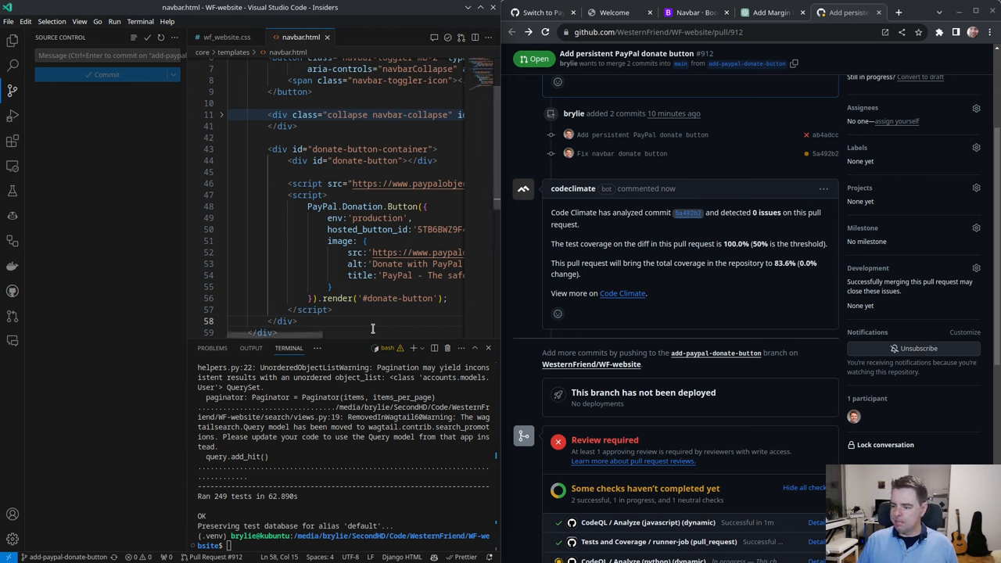
Review the passing tests and Analyze (python) check on PR #912, then the donate image URL on line 52
left_click_drag(230, 517, 201, 496)
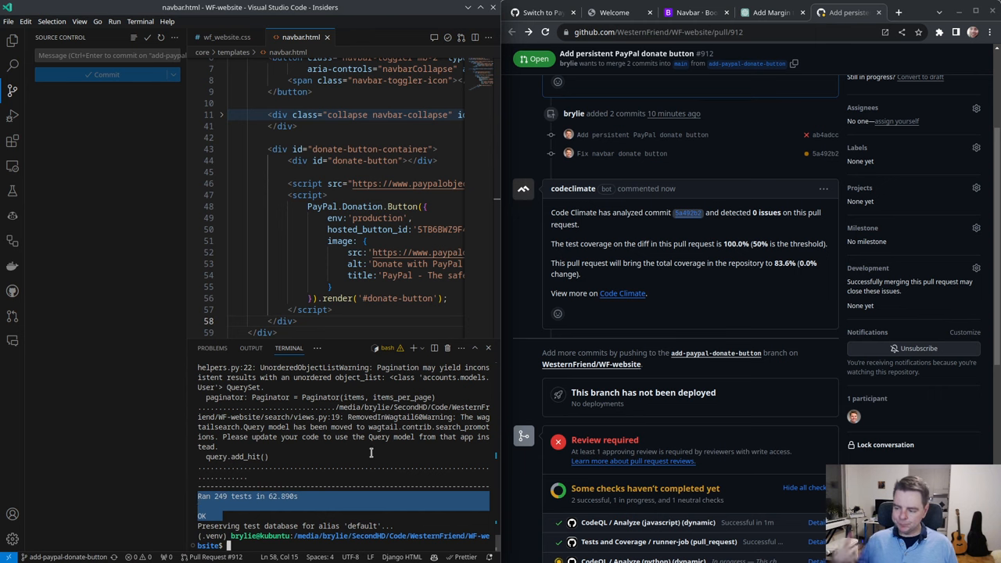
scroll(561, 378, "down", 3)
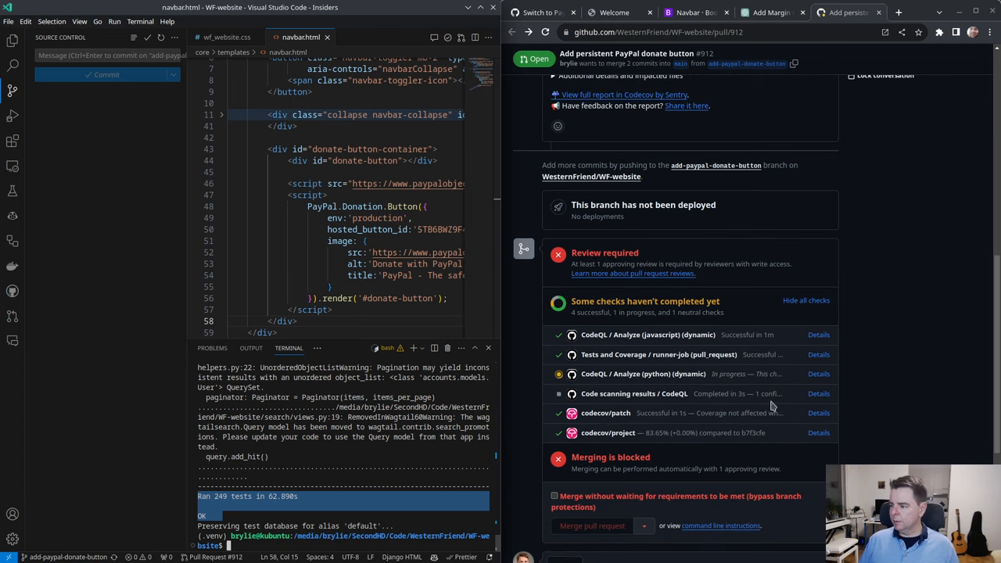
scroll(771, 402, "up", 3)
scroll(771, 401, "down", 5)
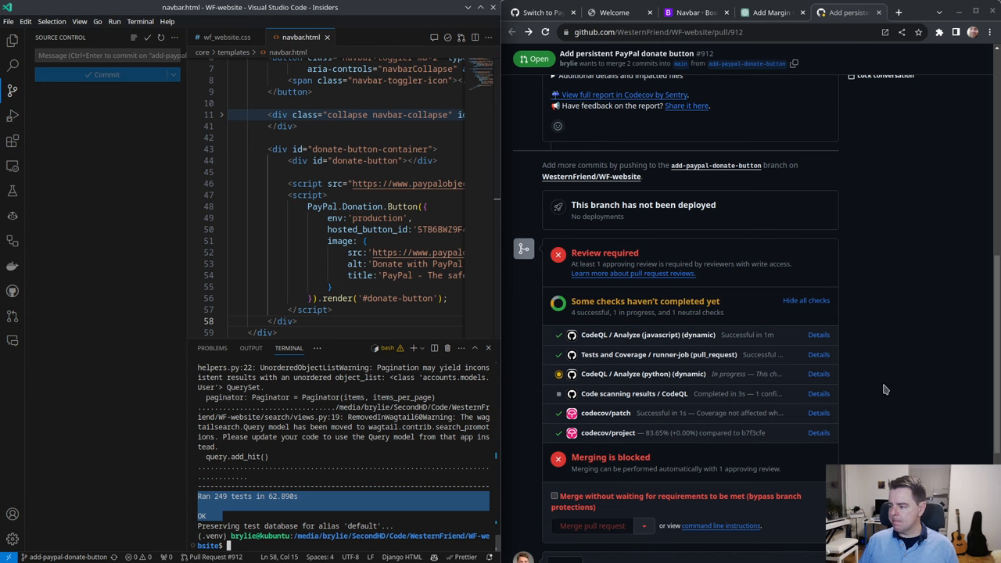
left_click(819, 375)
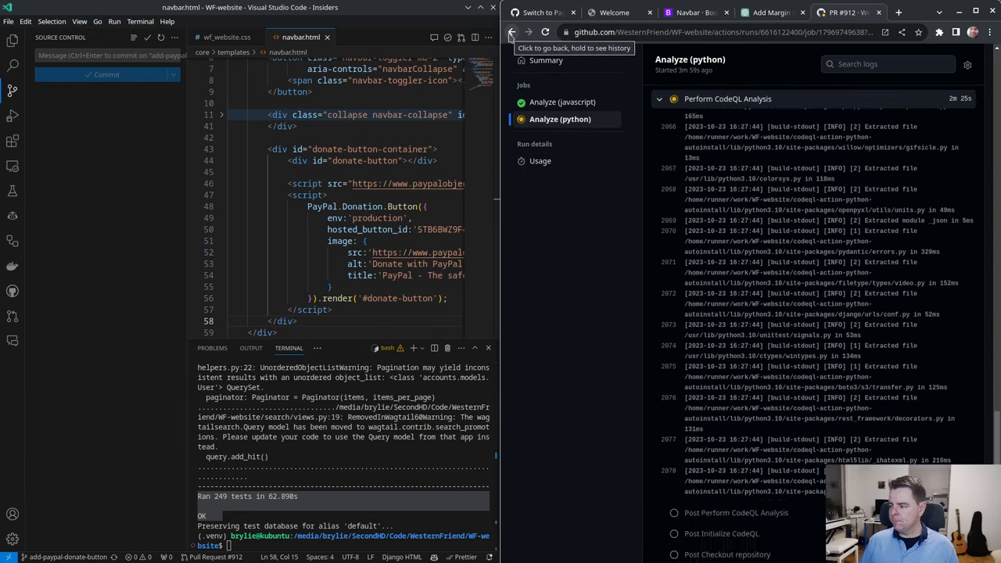
left_click(511, 33)
scroll(766, 317, "up", 3)
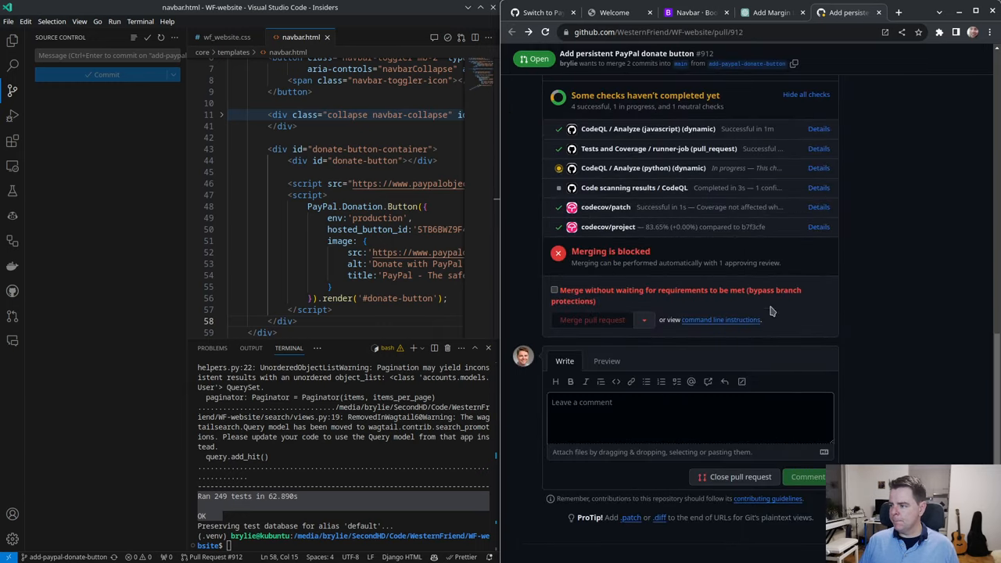
scroll(754, 311, "up", 2)
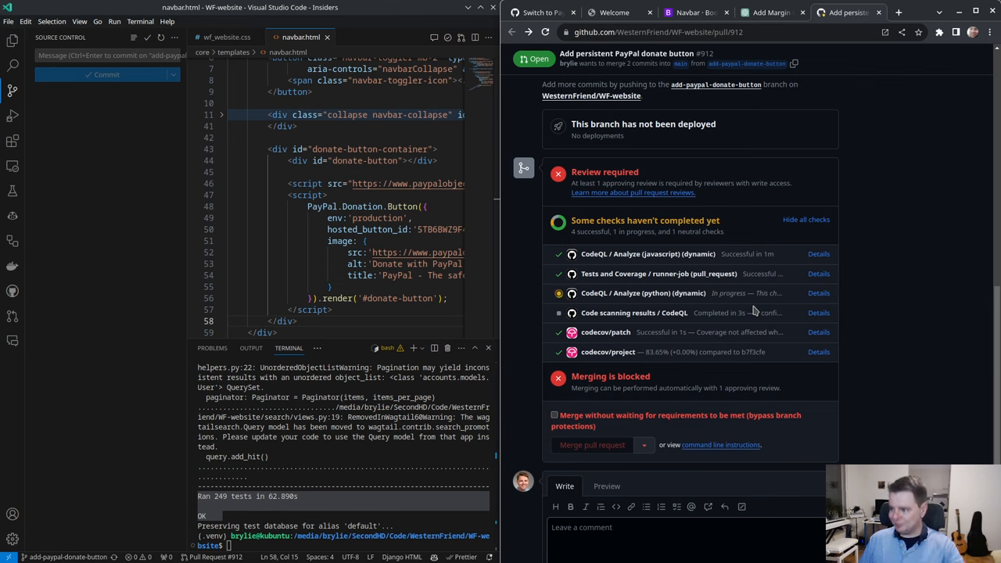
scroll(657, 329, "up", 2)
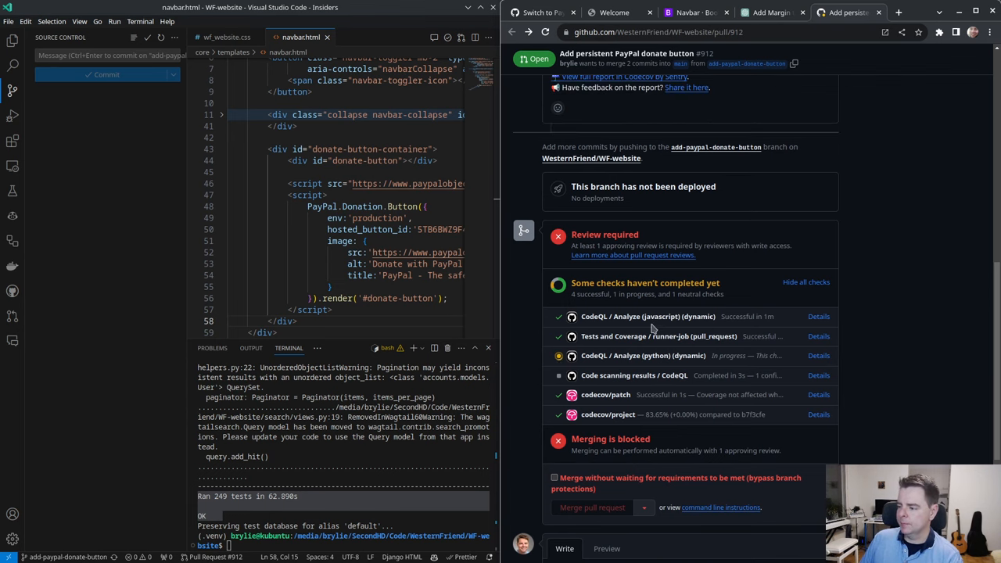
scroll(685, 364, "up", 10)
scroll(685, 364, "down", 12)
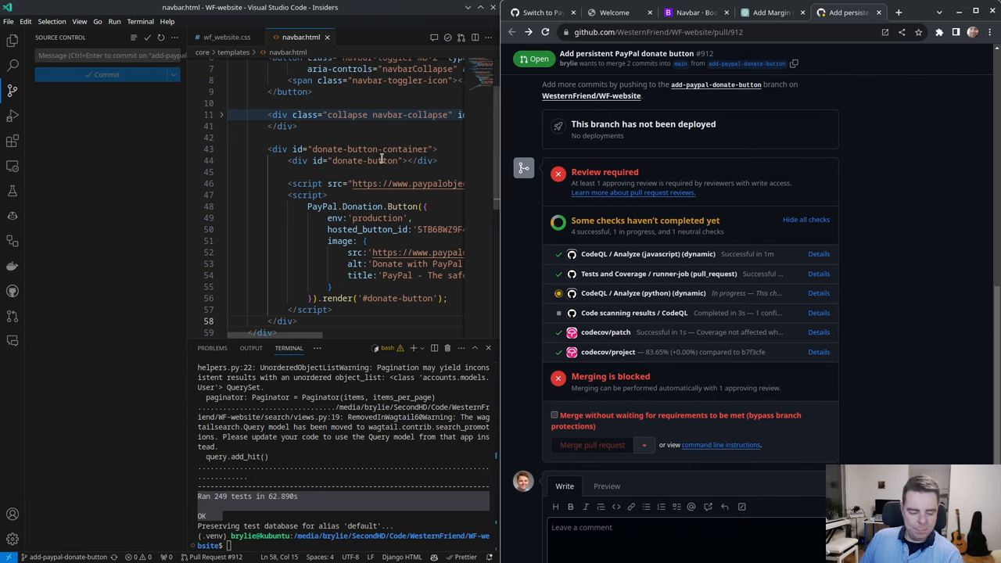
scroll(738, 262, "up", 1)
scroll(737, 261, "up", 10)
scroll(738, 261, "up", 3)
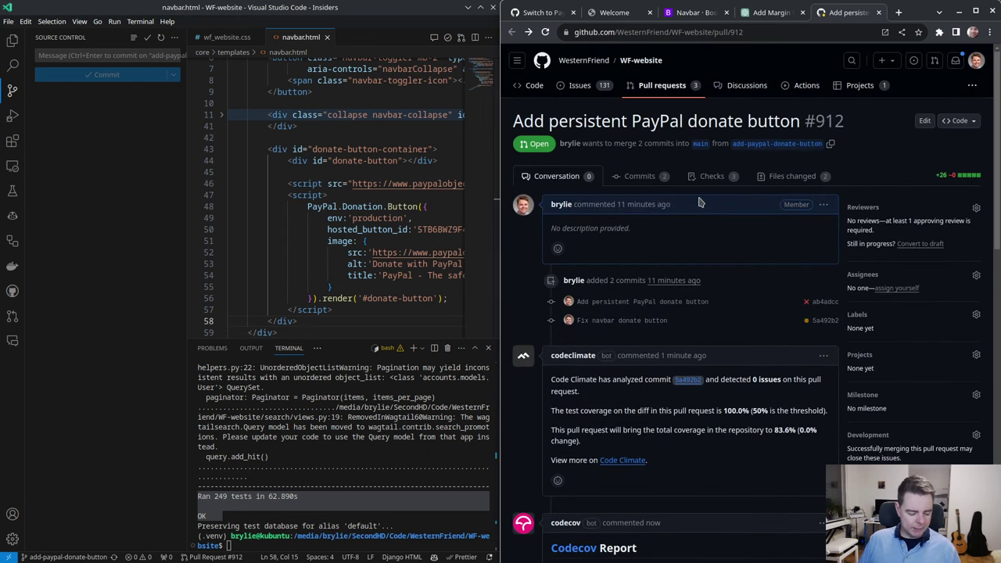
scroll(399, 268, "right", 5)
left_click(381, 253)
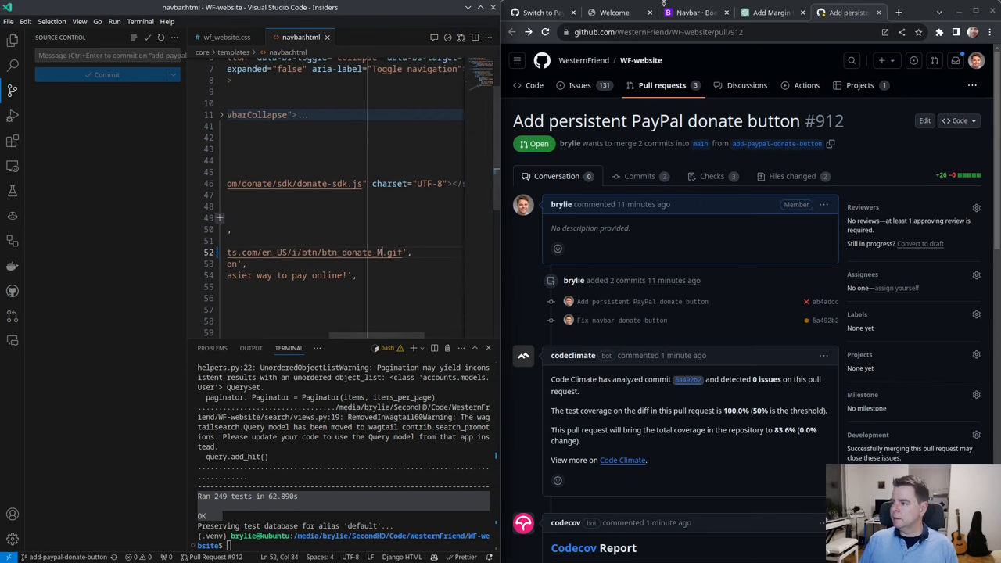
Reload the local Welcome page and restart the development server from the terminal
left_click(625, 13)
key("F5")
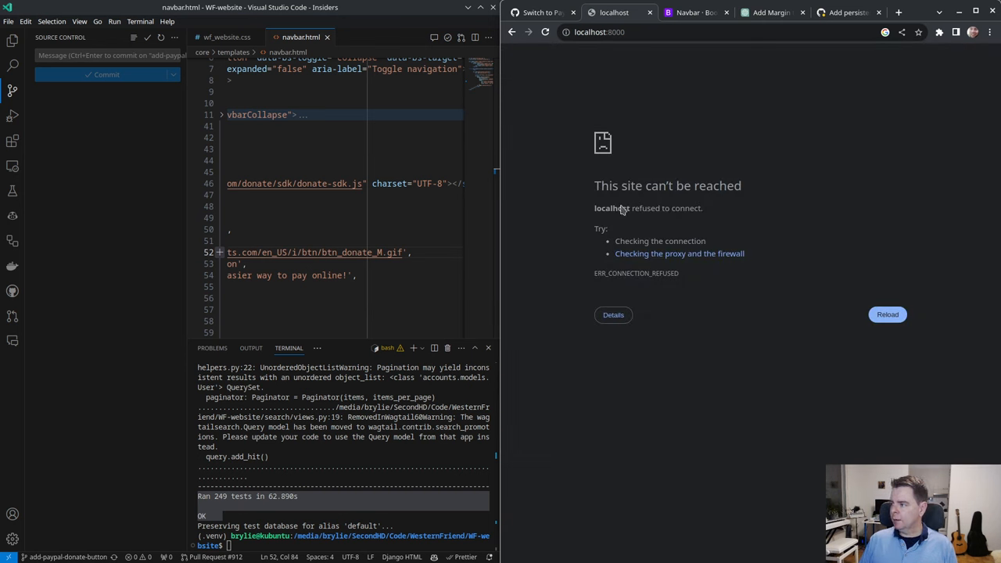
left_click(313, 487)
key("Up")
key("Up")
key("Up")
key("Return")
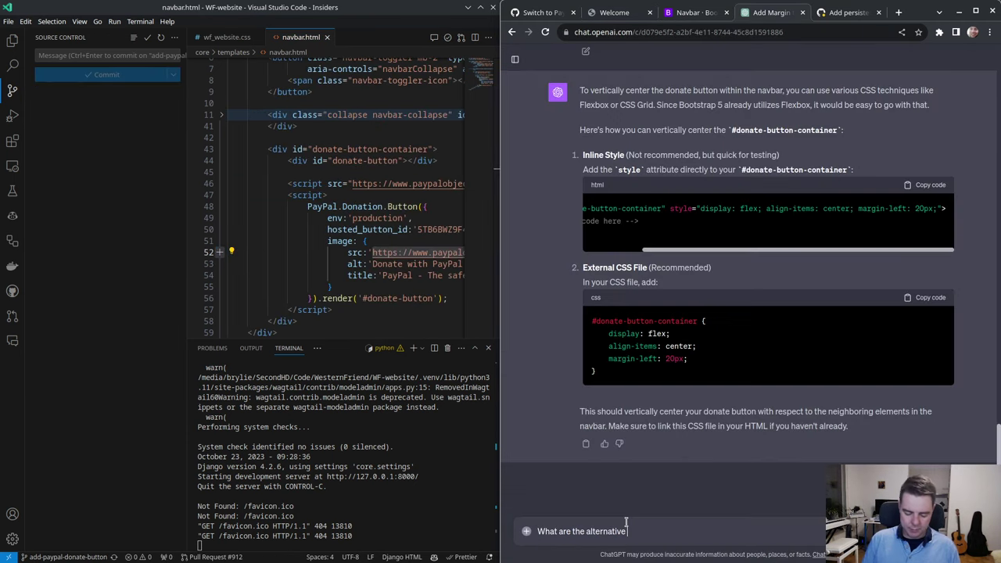
type("buttons I can use")
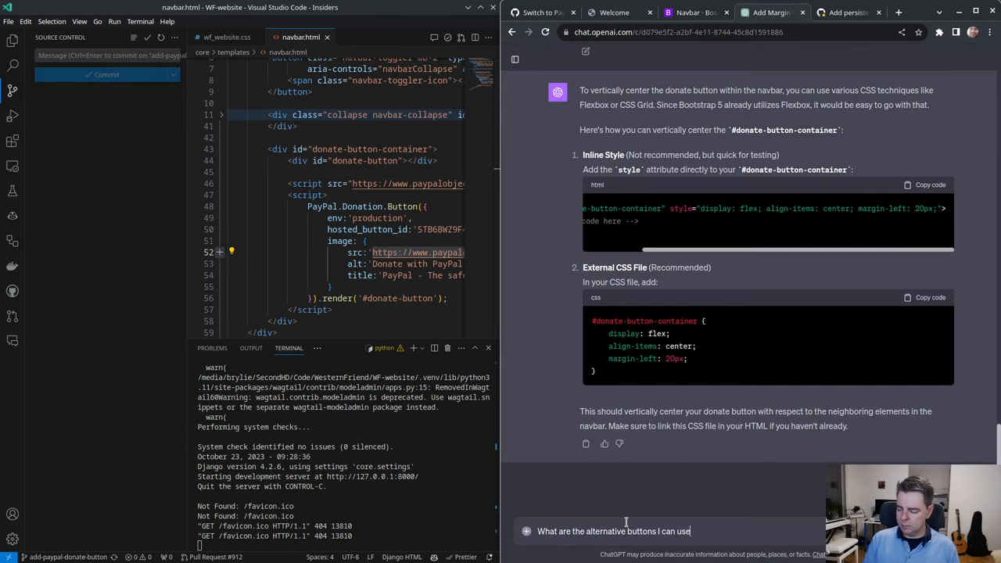
type(" for the PayPal donate button?  E.g.,")
Send ChatGPT the question about alternative PayPal donate buttons with the example URL
key("shift+Return")
key("shift+Return")
type("https://www.paypalobjects.com/en_US/i/btn/btn_donate_SM.gif")
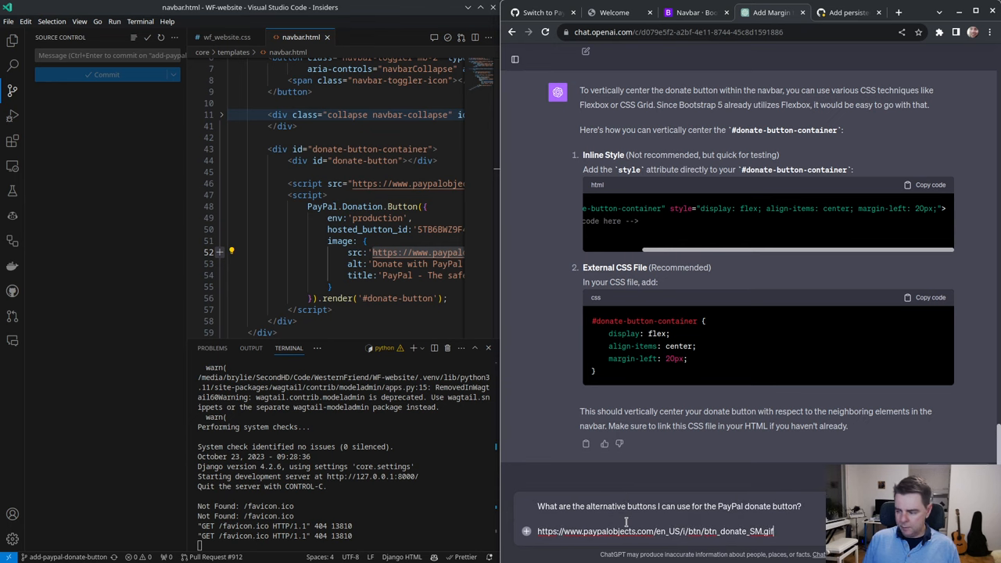
key("Return")
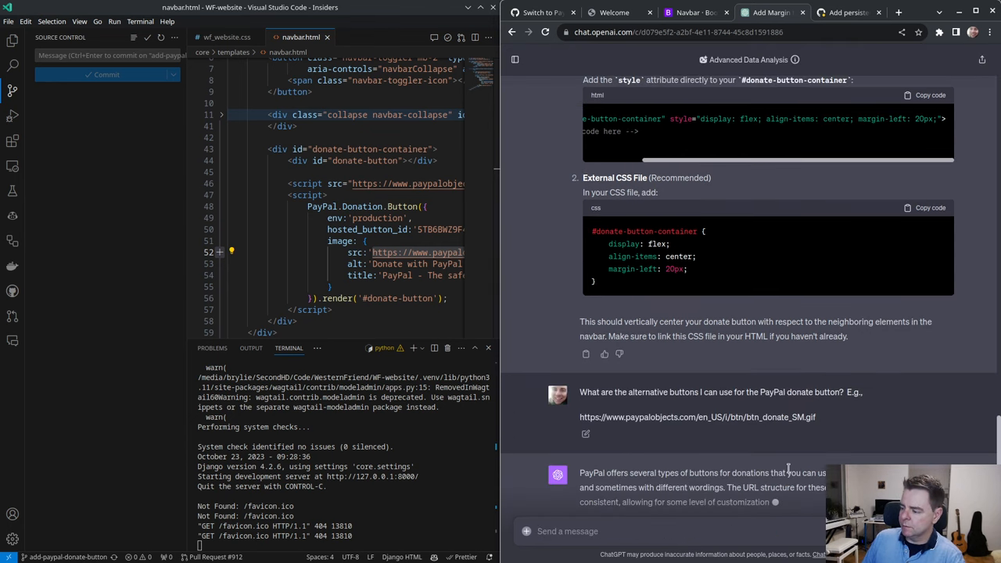
scroll(724, 375, "up", 1)
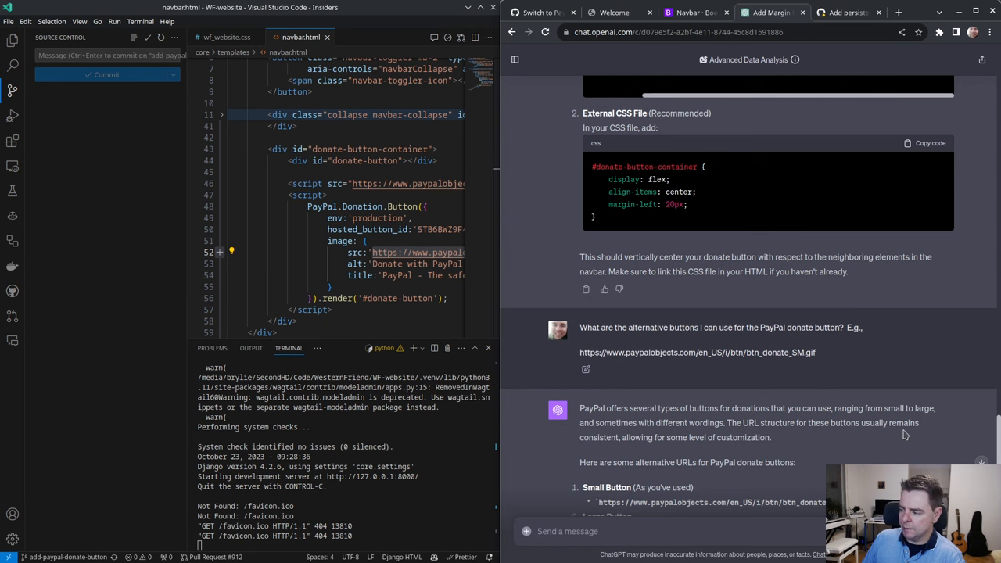
scroll(649, 435, "down", 1)
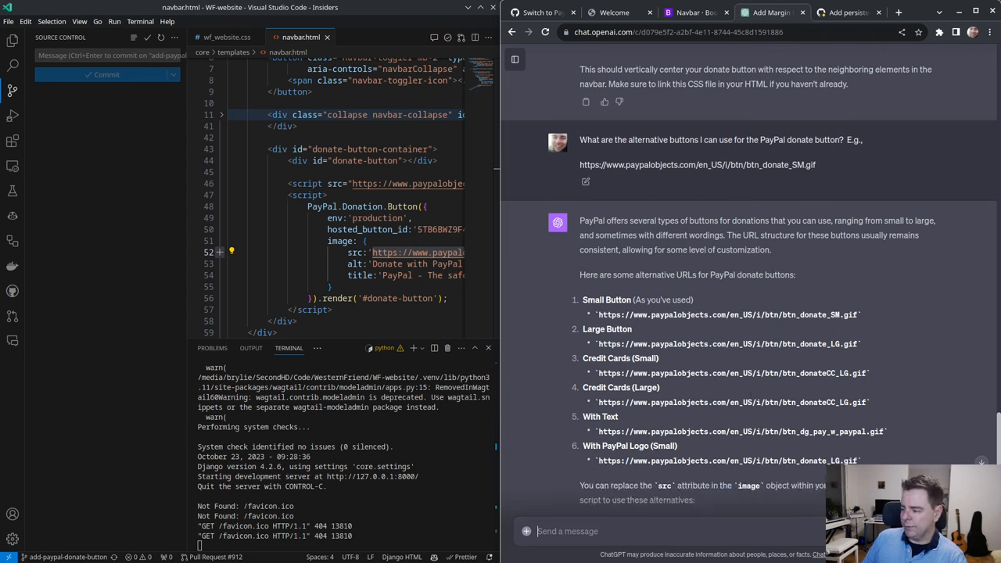
Select the Large Button image URL from ChatGPT's list of alternatives
triple_click(859, 462)
key("ctrl+c")
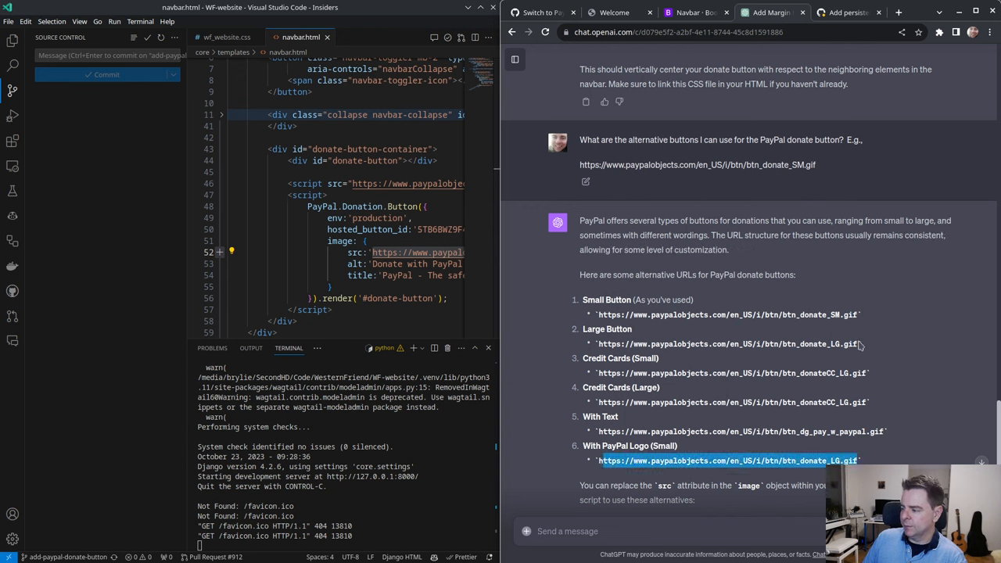
left_click(855, 341)
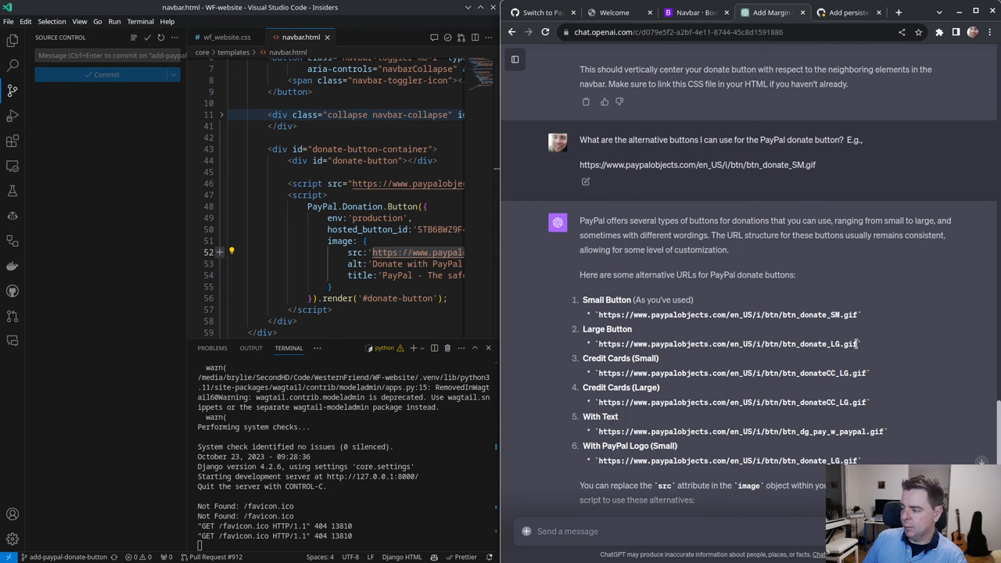
left_click_drag(858, 344, 594, 354)
scroll(305, 253, "right", 2)
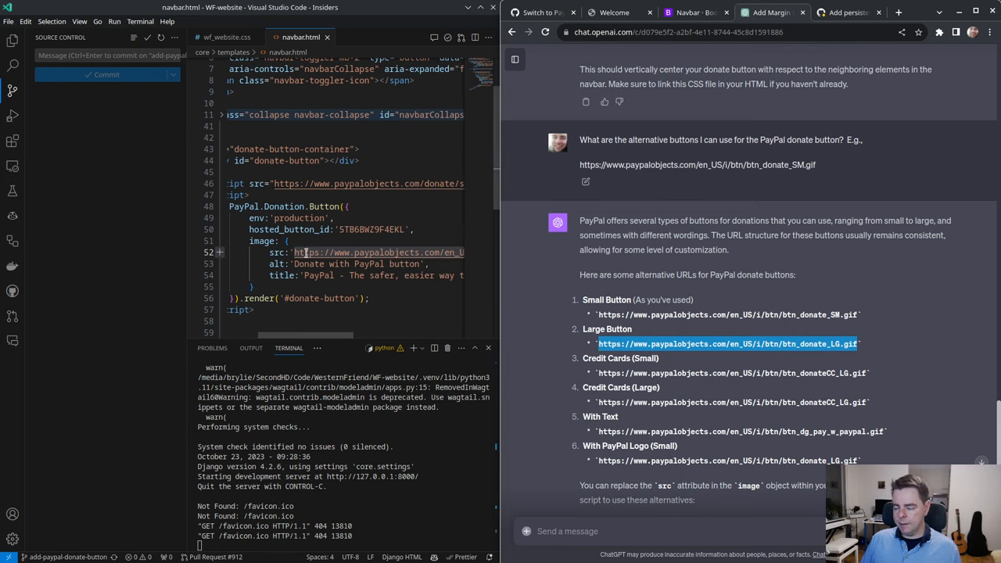
left_click_drag(305, 253, 468, 249)
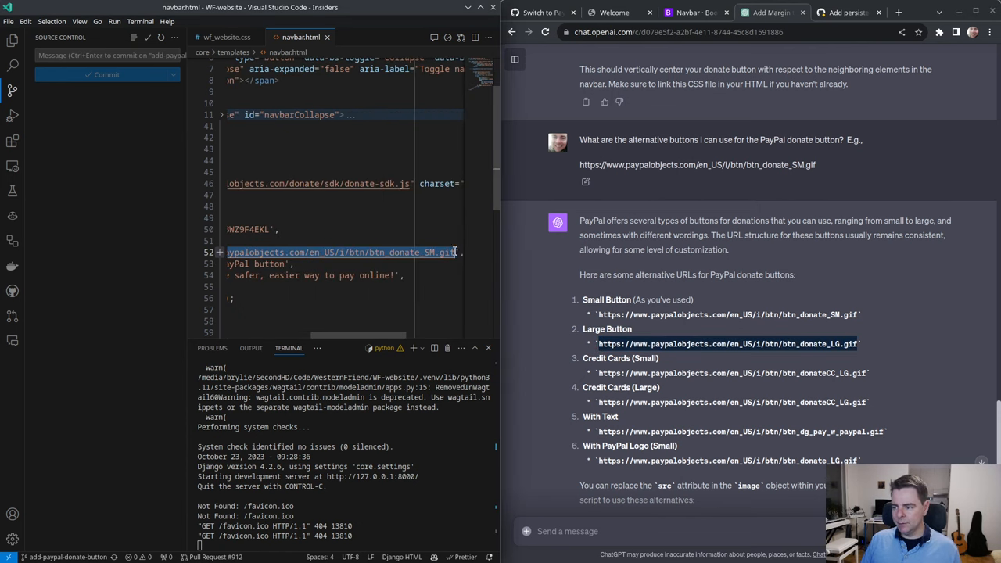
Replace the navbar image src with btn_donate_LG.gif, save and view the local Welcome page
key("ctrl+v")
key("ctrl+s")
left_click(614, 13)
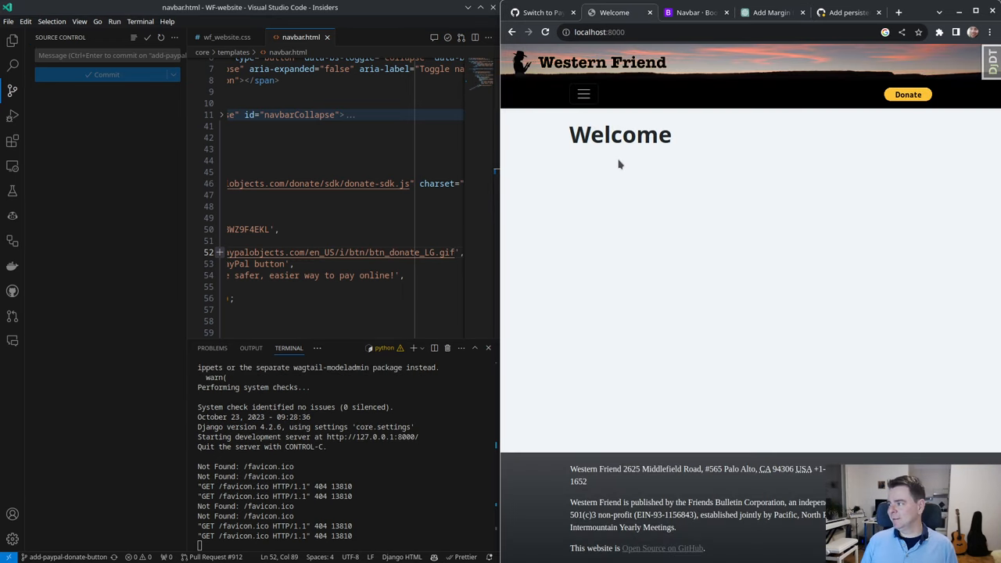
key("super+Up")
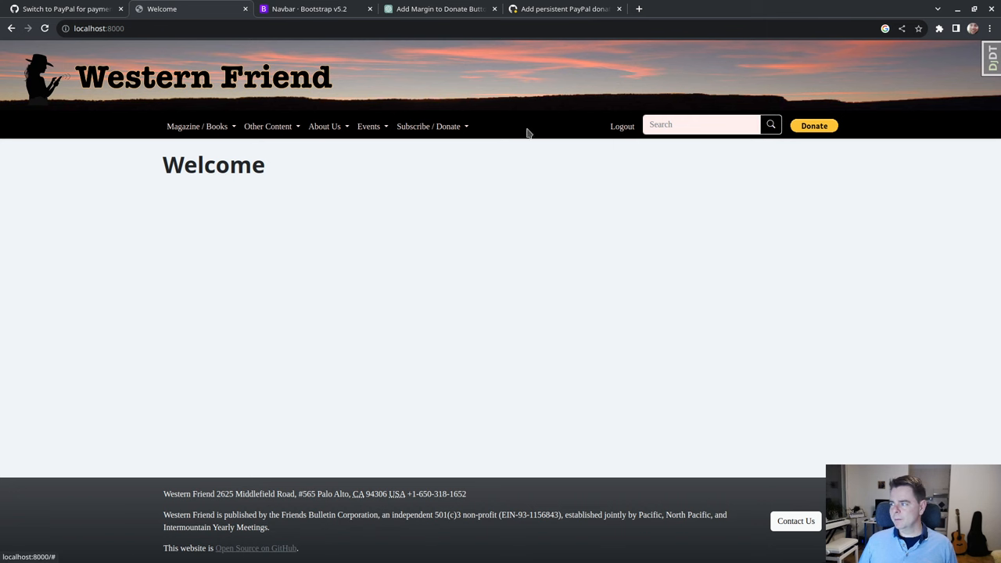
Back in ChatGPT, select another alternative button URL to try
left_click(435, 10)
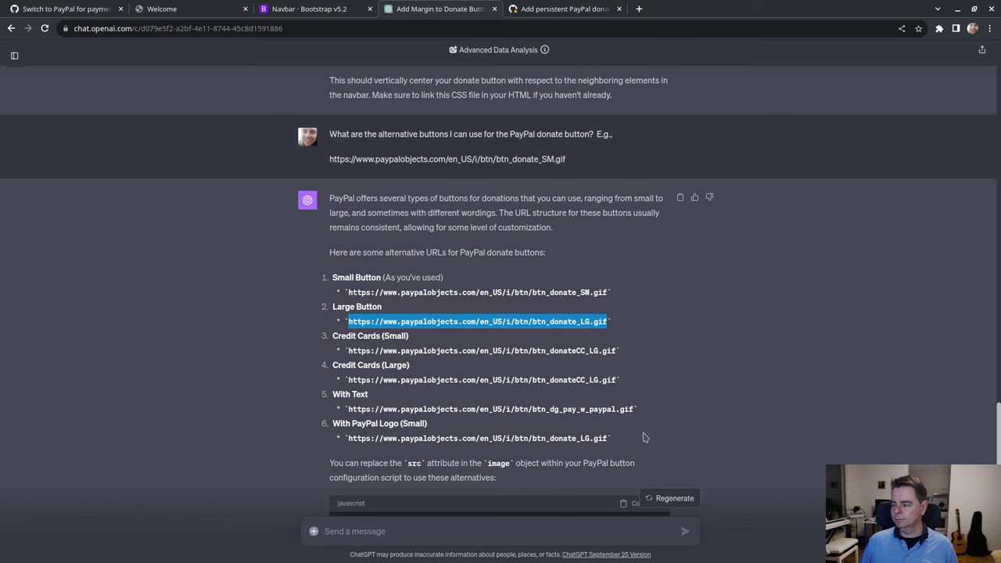
left_click(610, 442)
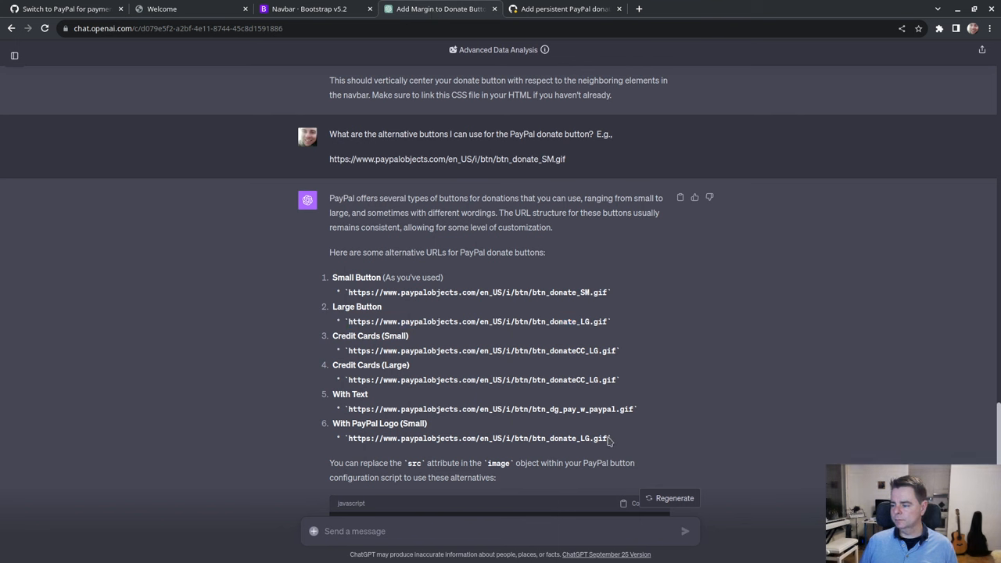
left_click_drag(604, 439, 347, 438)
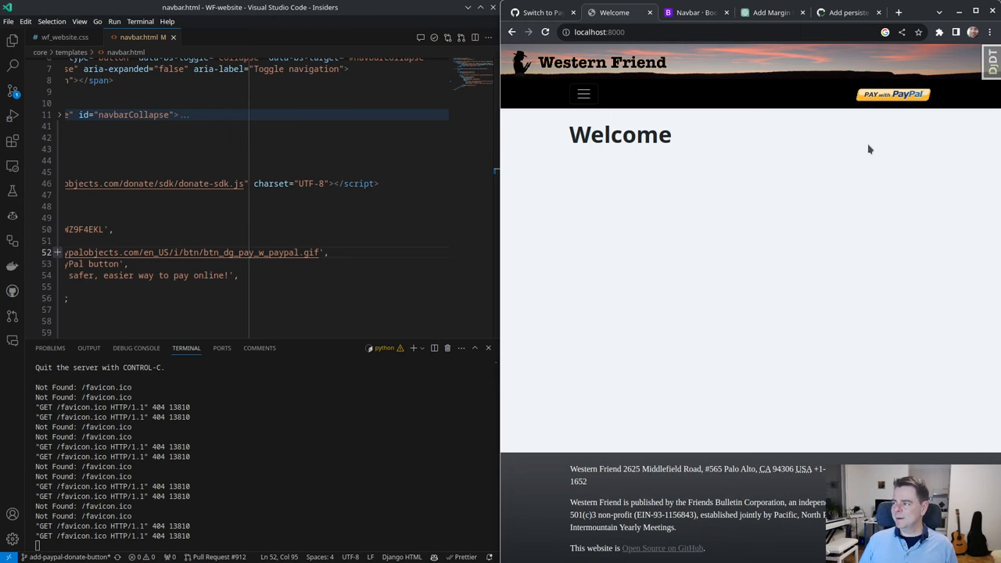
Compare the PayPal Donate SDK docs with a sample donate button from Google Images
key("ctrl+shift+t")
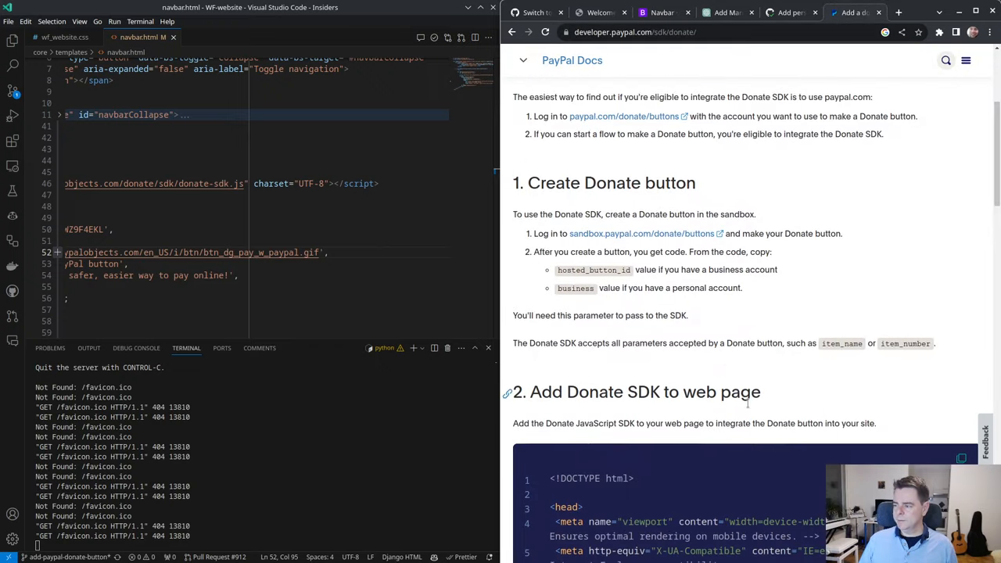
scroll(717, 367, "down", 5)
scroll(717, 367, "down", 5)
scroll(717, 367, "down", 5)
scroll(717, 367, "down", 10)
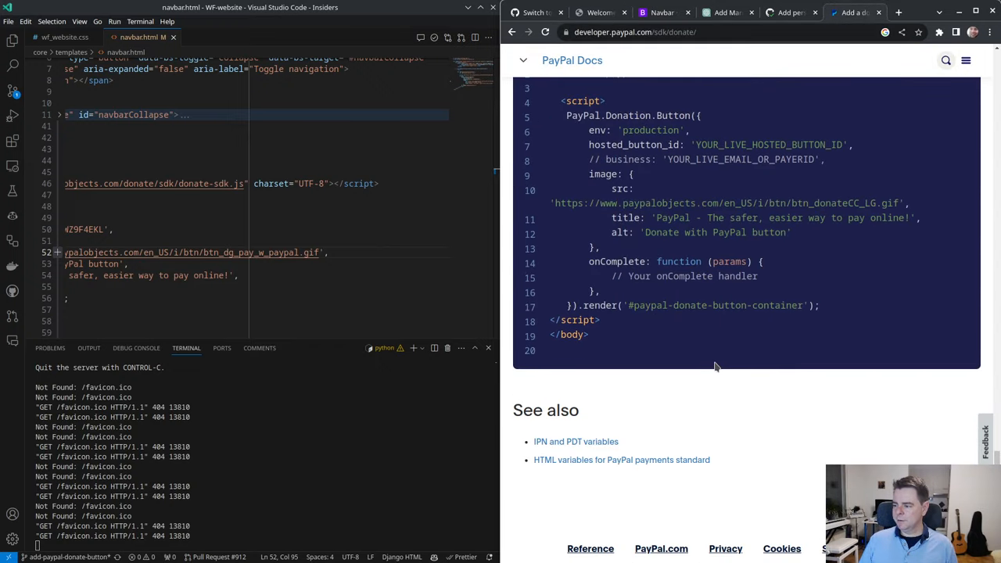
key("alt+Left")
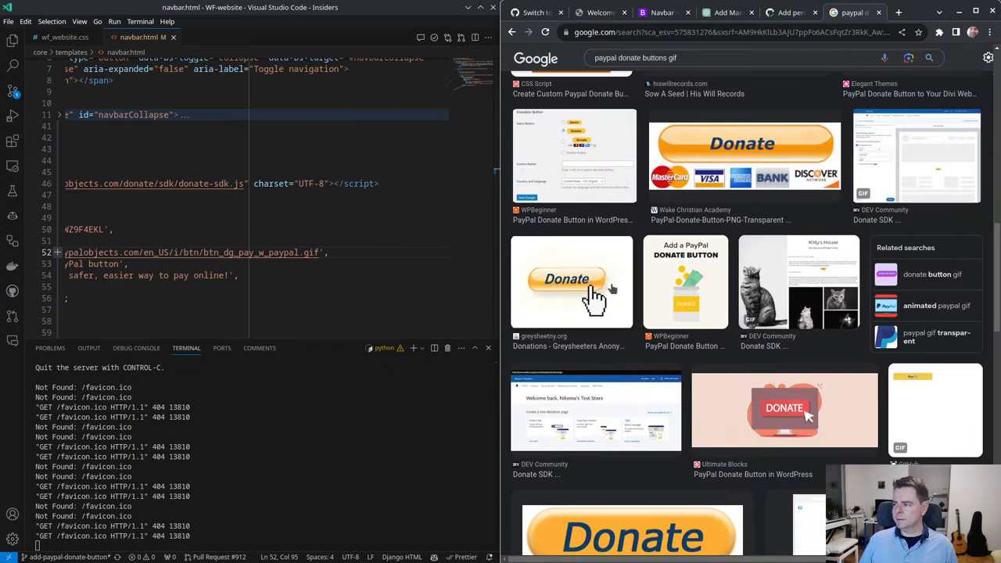
scroll(594, 294, "down", 1)
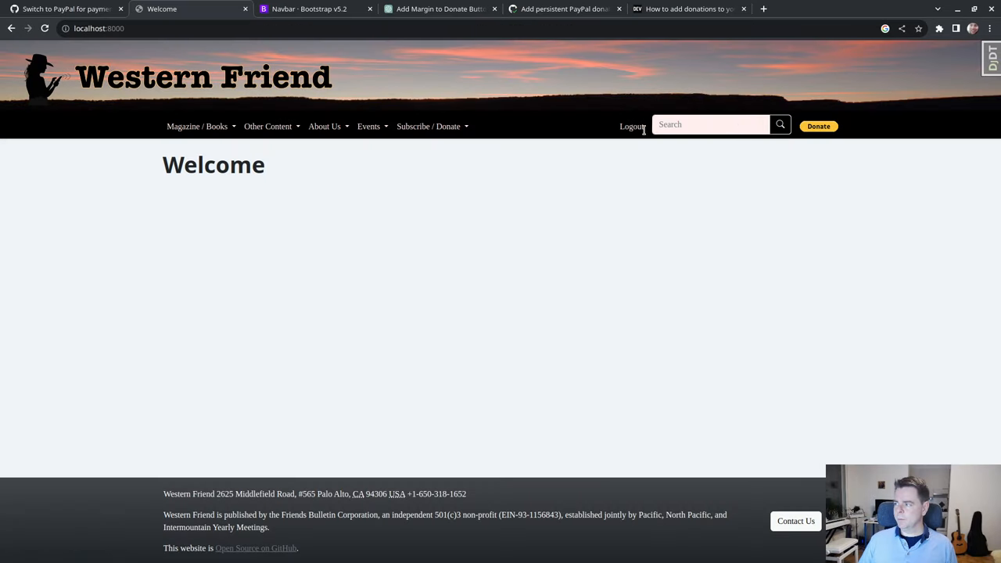
left_click(819, 126)
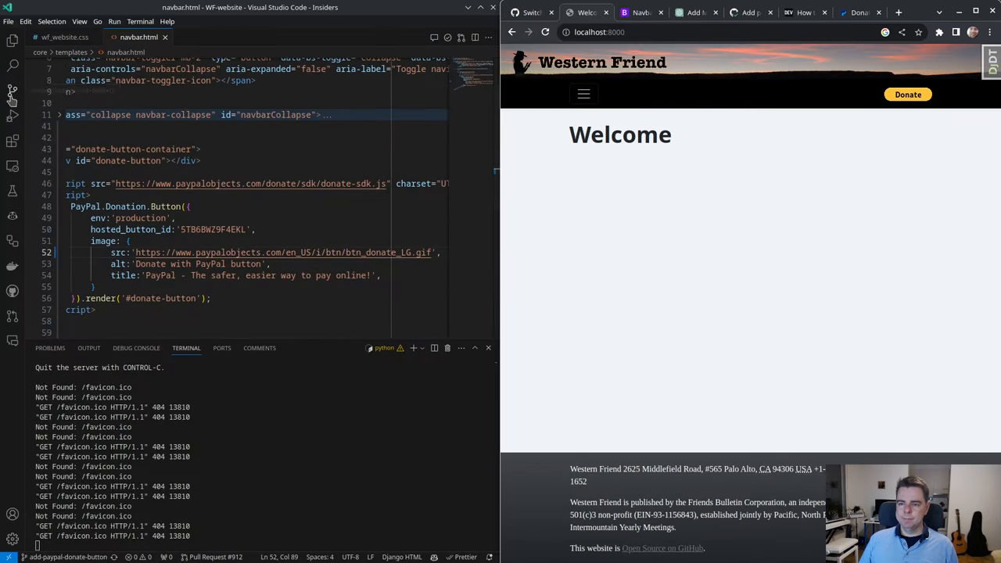
Stage and commit the navbar template change in Source Control
left_click(12, 93)
left_click(165, 103)
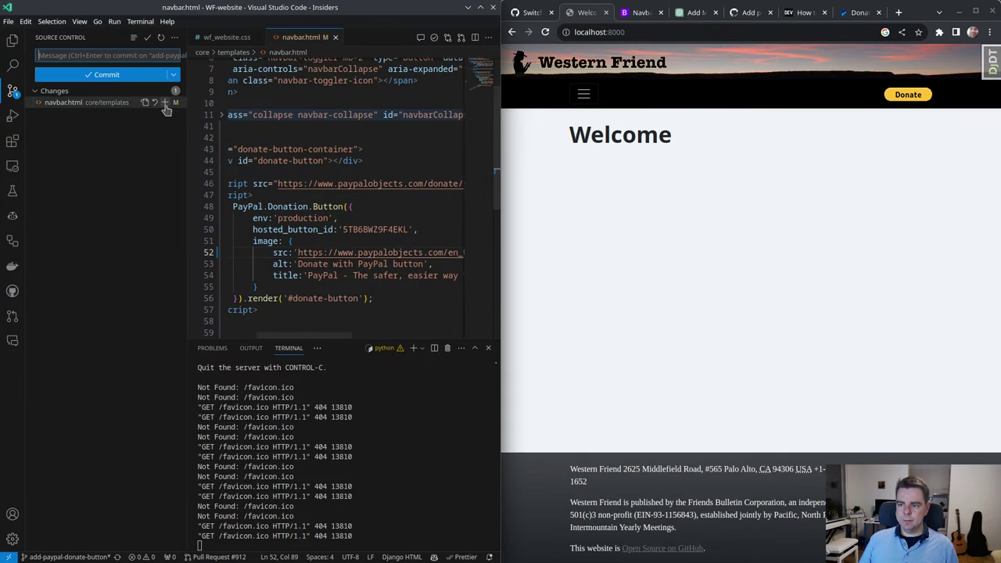
left_click(107, 74)
Filter the author's open issues to the 2. Staging milestone and open shipping-prices issue #910
left_click(528, 13)
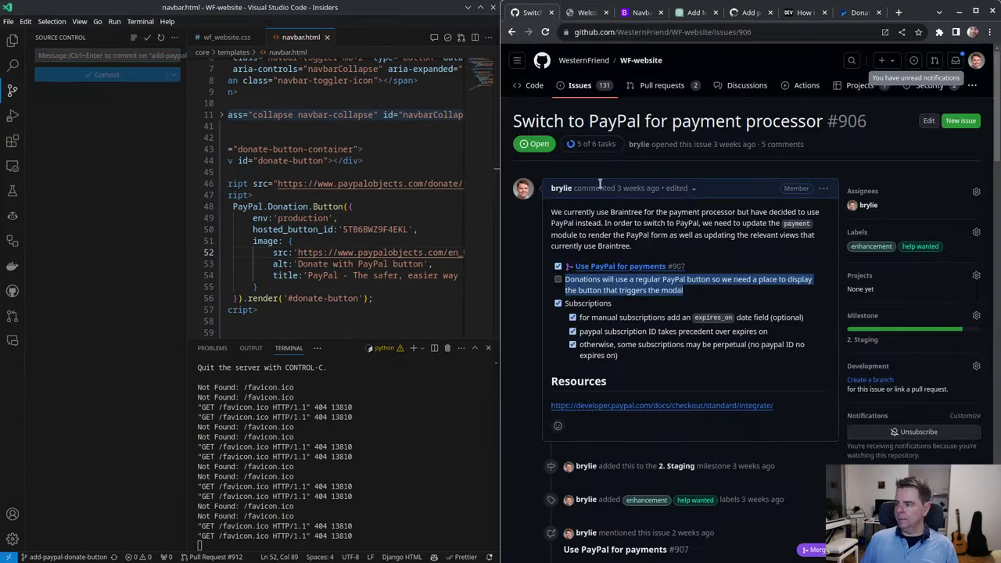
left_click(587, 17)
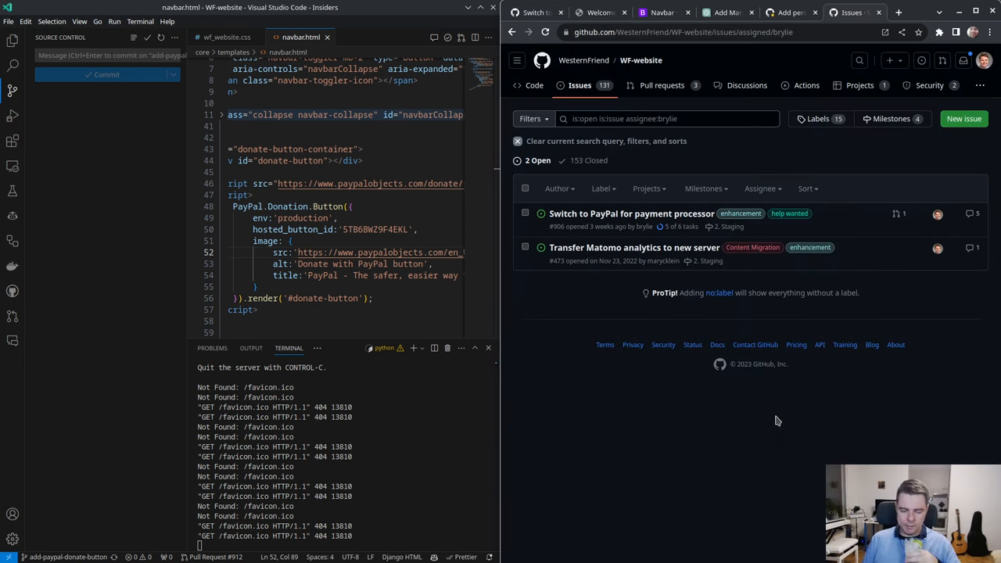
left_click(732, 226)
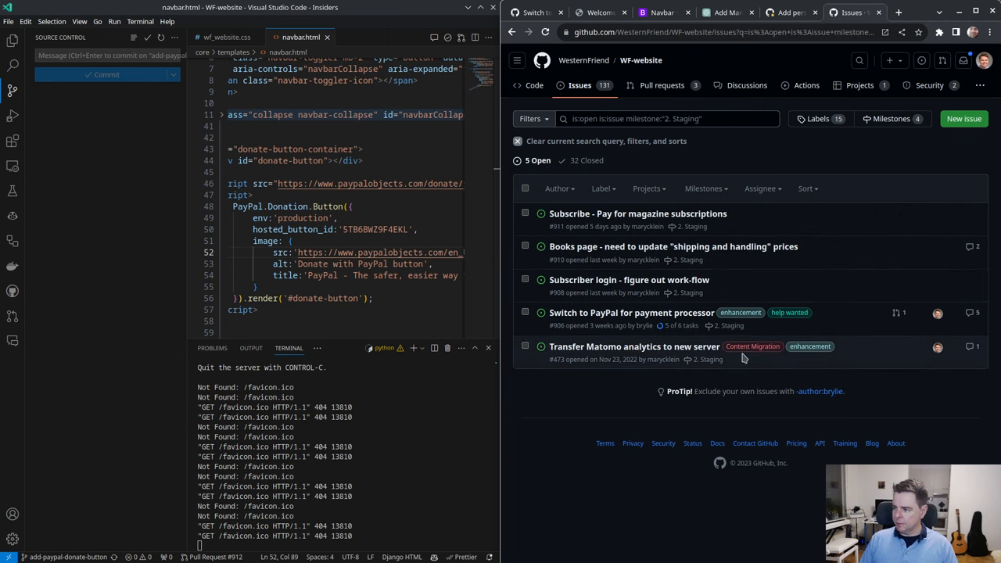
mouse_move(672, 247)
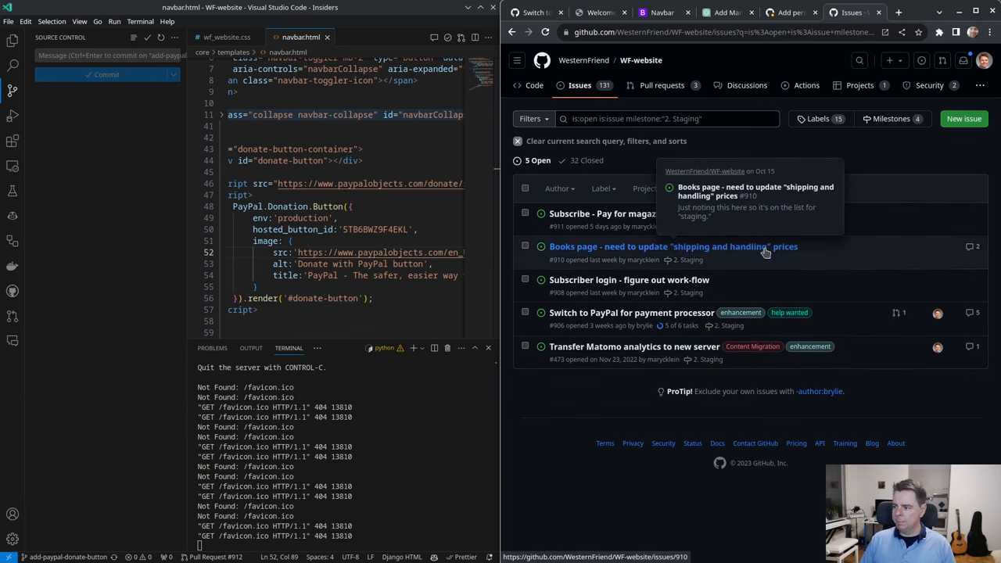
left_click(631, 249)
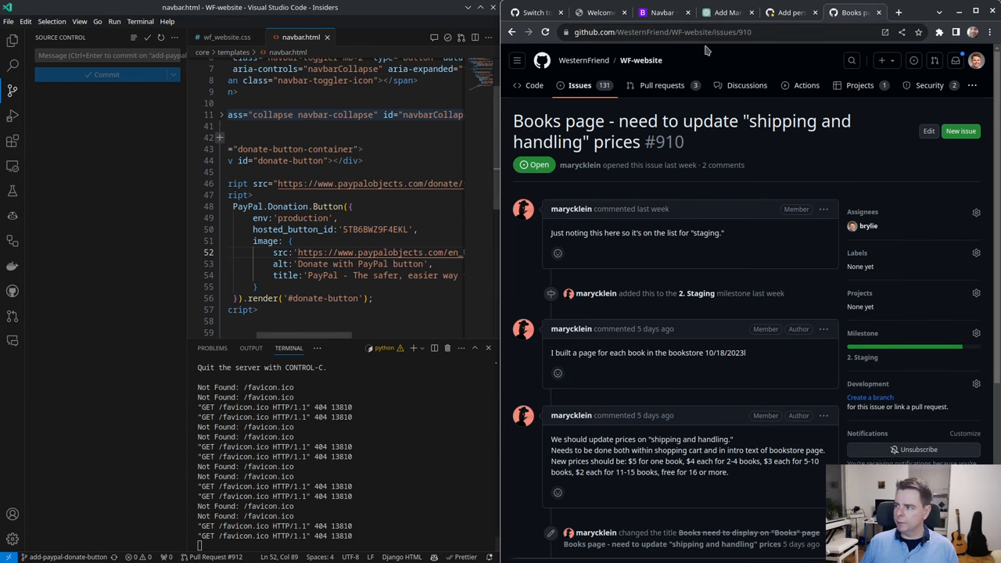
Merge pull request #912 into main, bypassing review and check requirements
key("ctrl+shift+Tab")
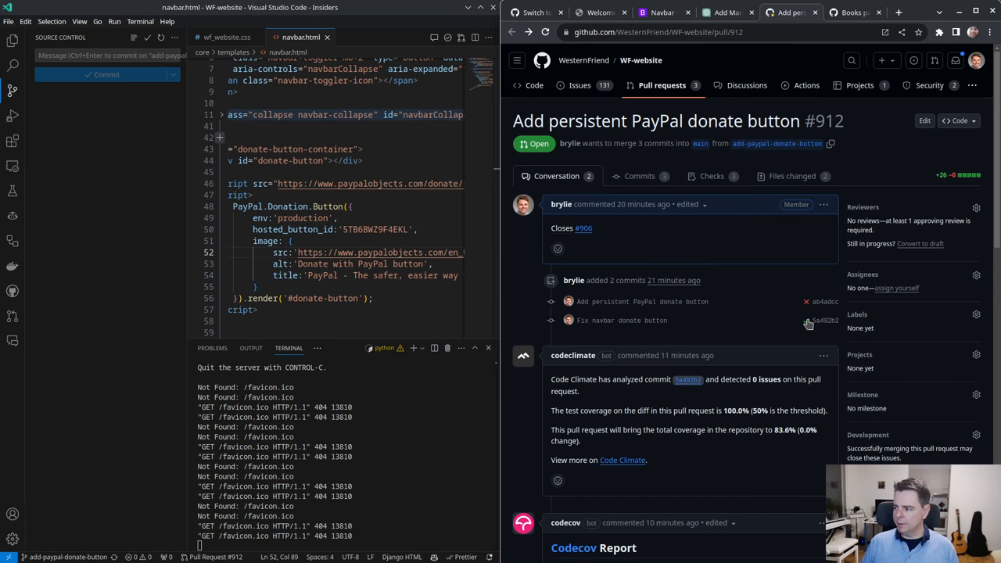
scroll(809, 323, "down", 4)
scroll(596, 438, "down", 5)
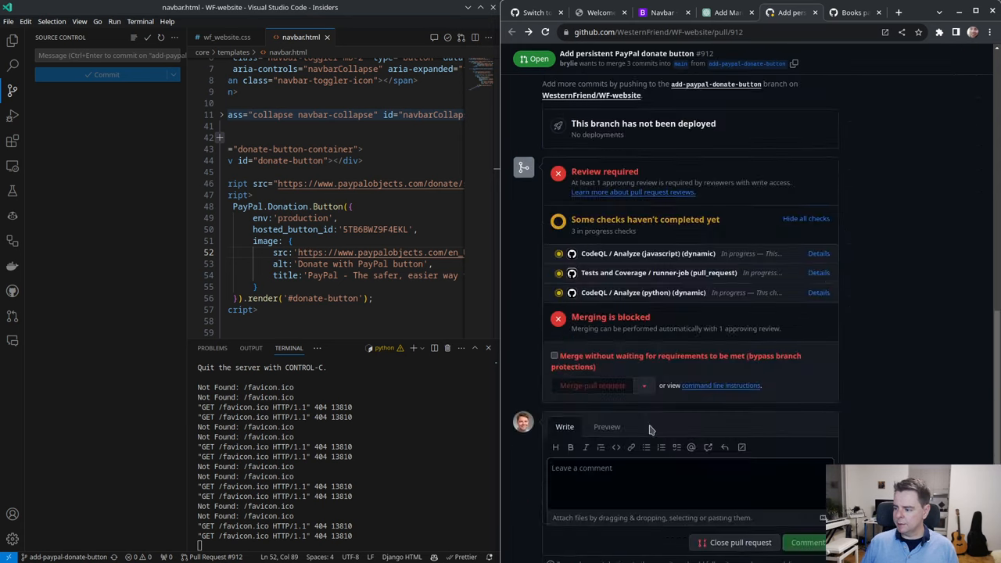
left_click(554, 356)
left_click(593, 386)
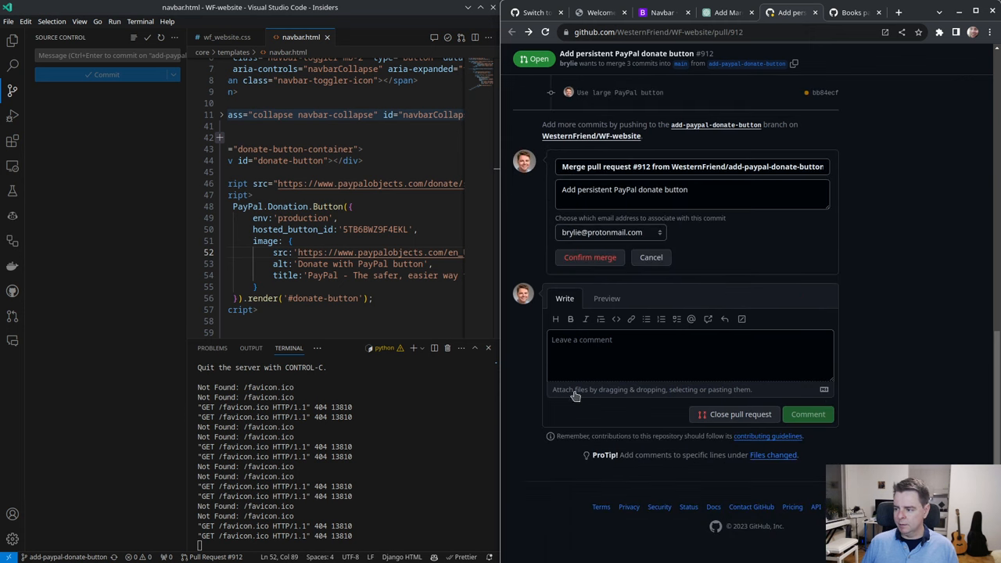
left_click(589, 258)
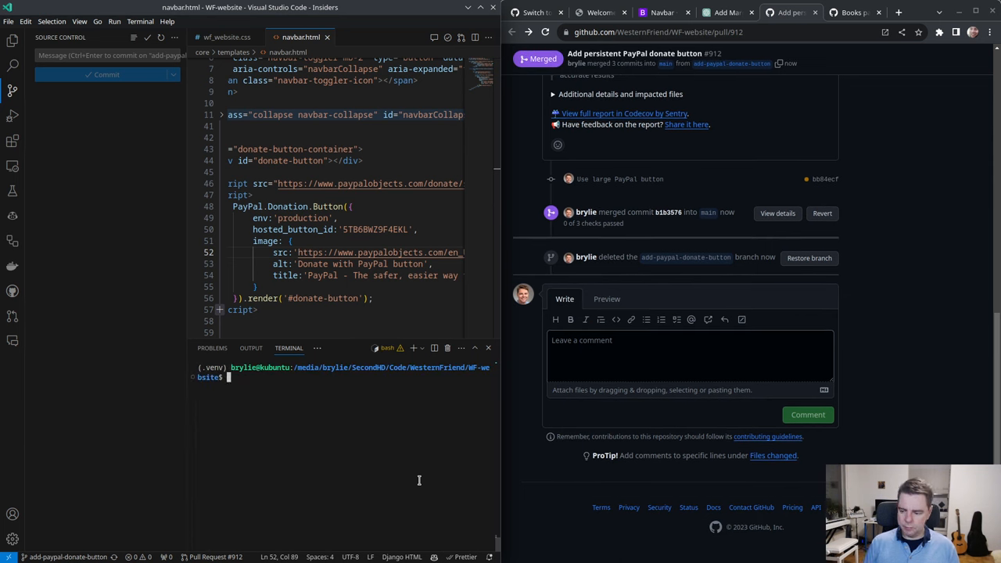
type("git pull")
scroll(751, 156, "up", 15)
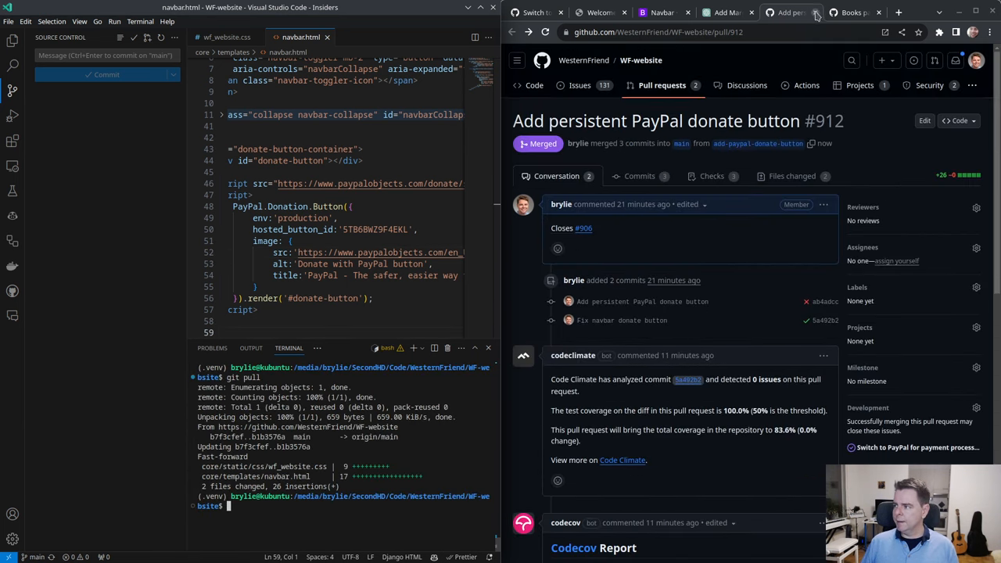
Close the merged PR page and compare issue #910's new prices with calculator.py's shipping rules
left_click(815, 12)
left_click_drag(723, 234, 551, 189)
left_click_drag(352, 298, 248, 195)
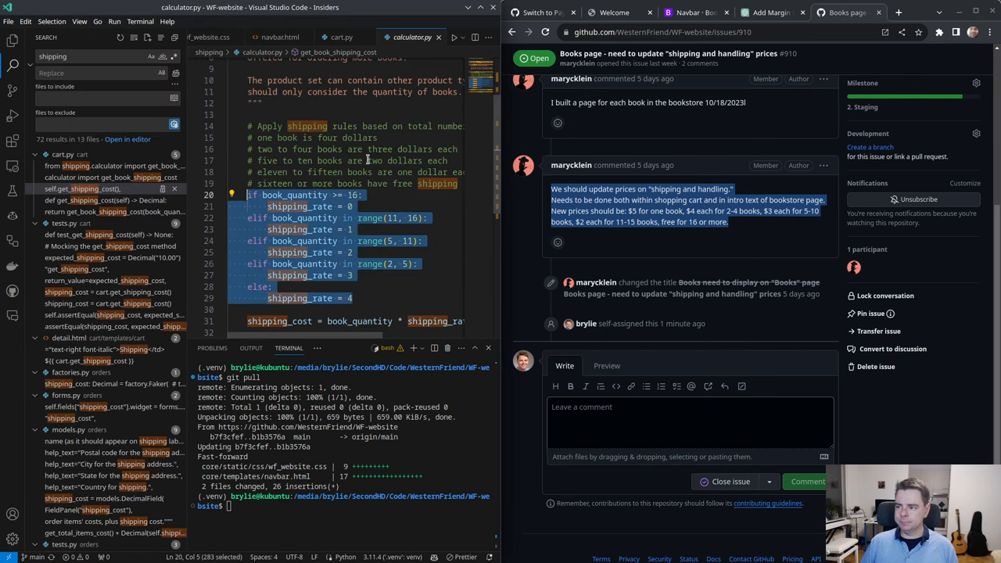
Edit calculator.py's shipping_rate values to 5, 4, 3, 2 and free for 16 or more books
left_click(12, 65)
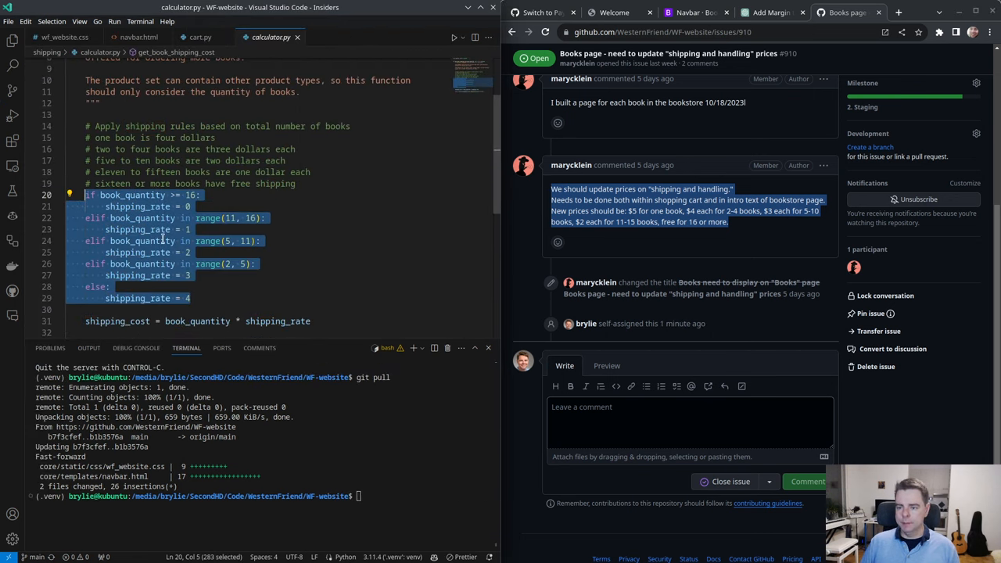
left_click(366, 264)
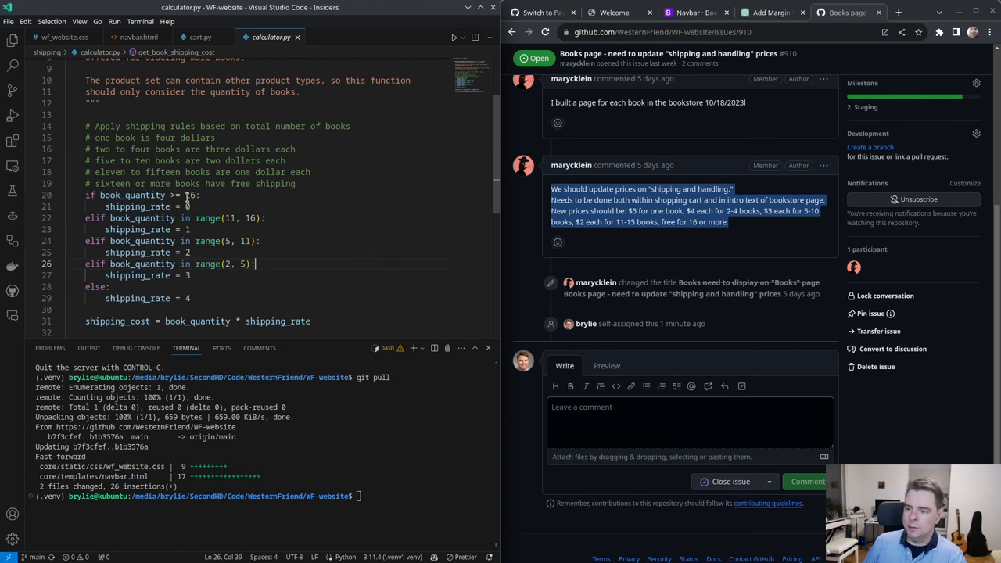
left_click_drag(194, 194, 180, 195)
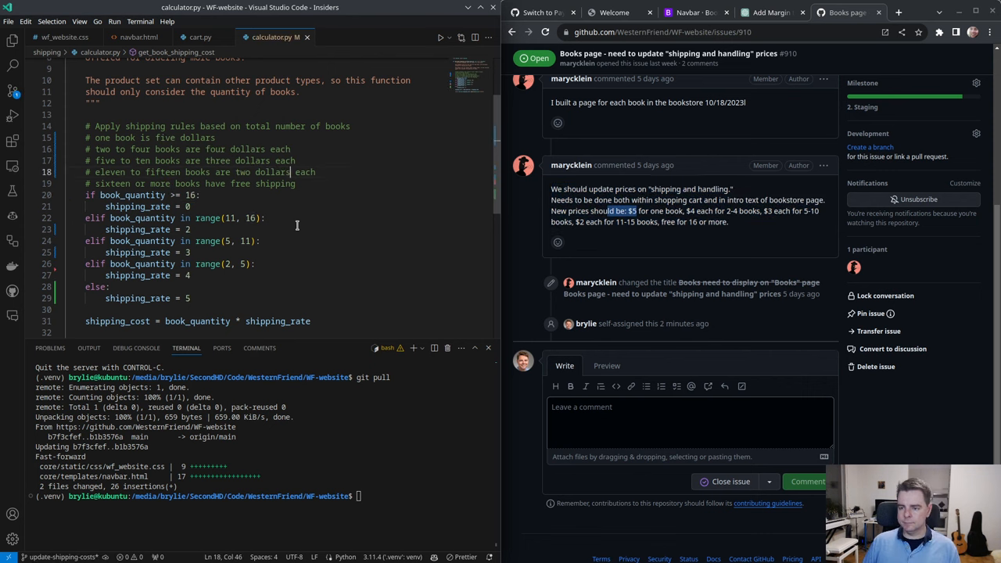
Stage calculator.py and commit it with message 'Update shipping rates'
left_click(13, 90)
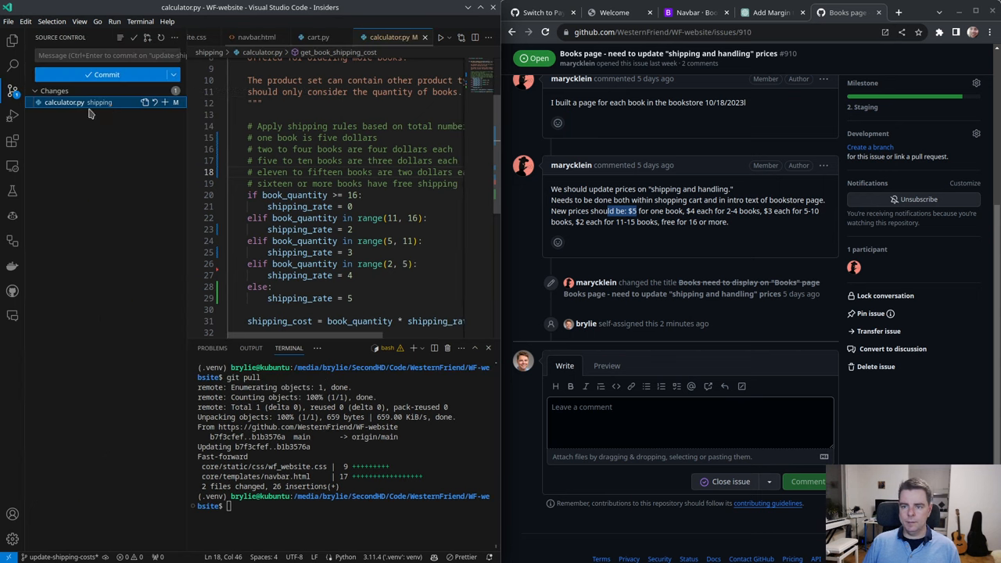
left_click(165, 102)
left_click(78, 103)
left_click(87, 54)
type("Update shipping p")
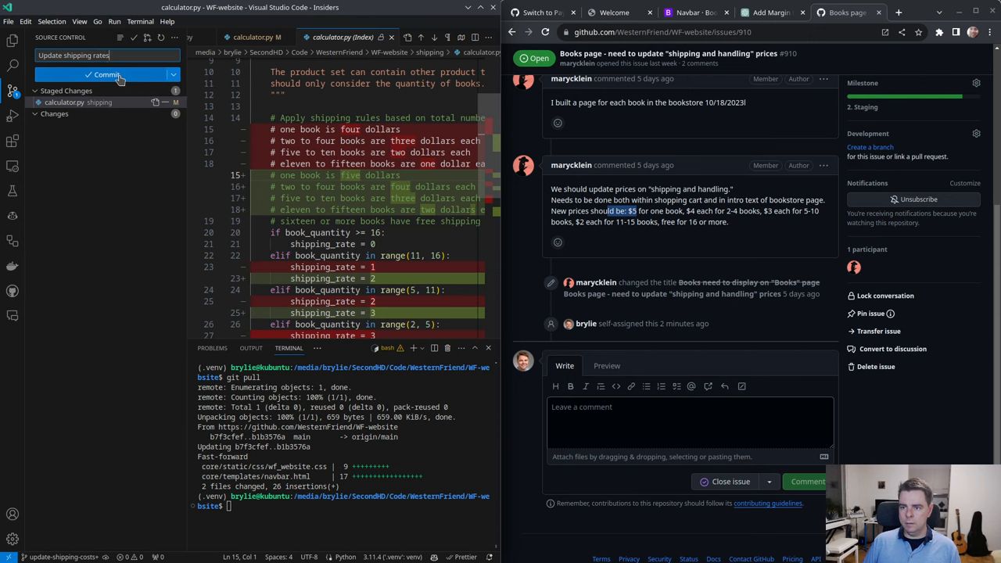
left_click(118, 76)
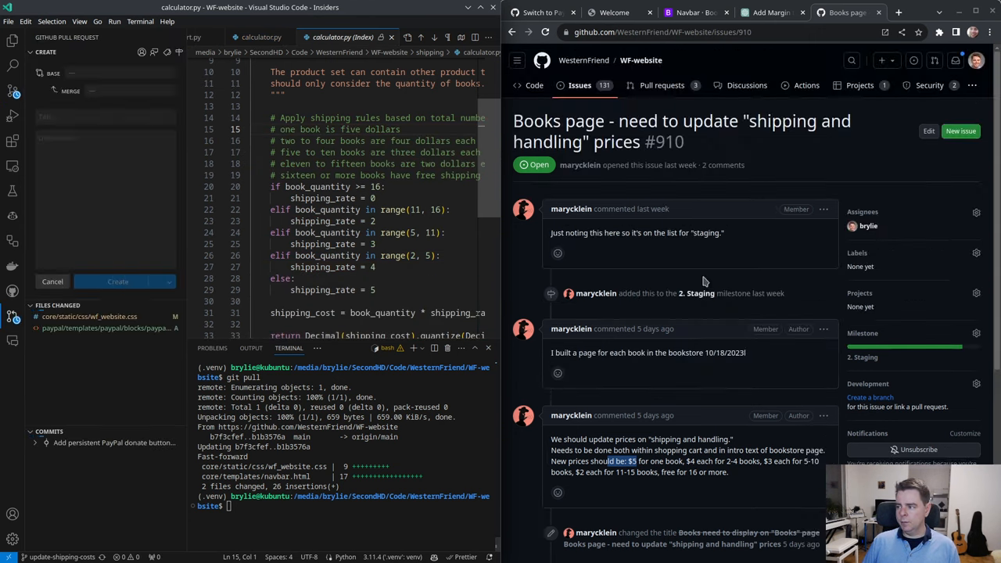
Create pull request #913 'Update shipping rates' closing issue #910 from VS Code
left_click(68, 150)
key("ctrl+Return")
left_click(475, 40)
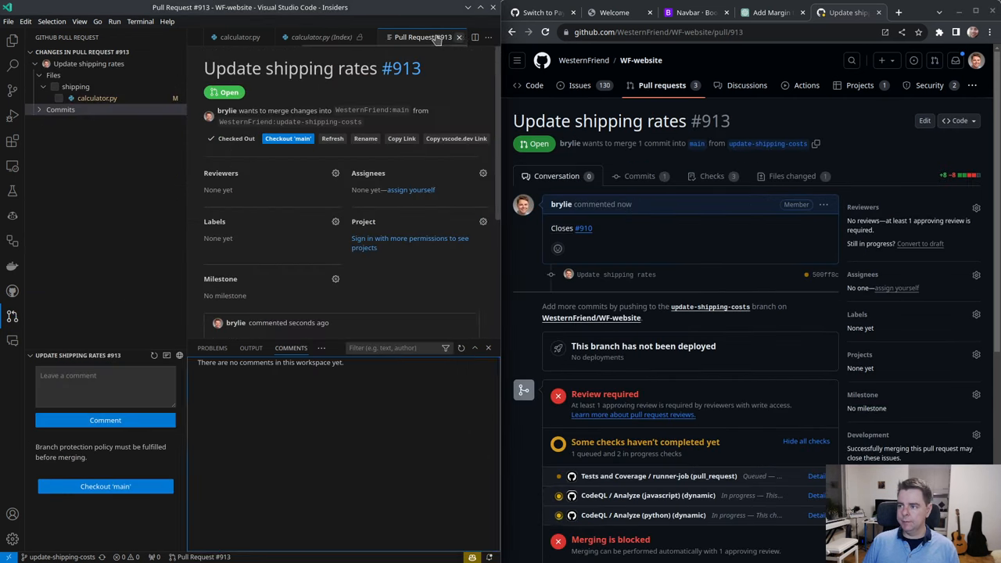
left_click(397, 37)
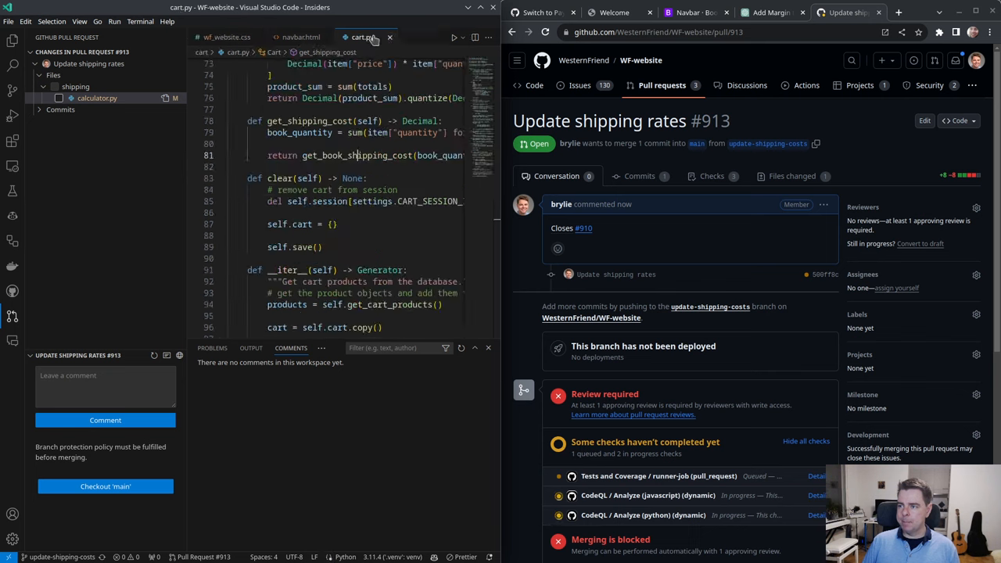
Review the failing test output and update the expected shipping costs in tests.py
left_click(322, 348)
left_click(348, 361)
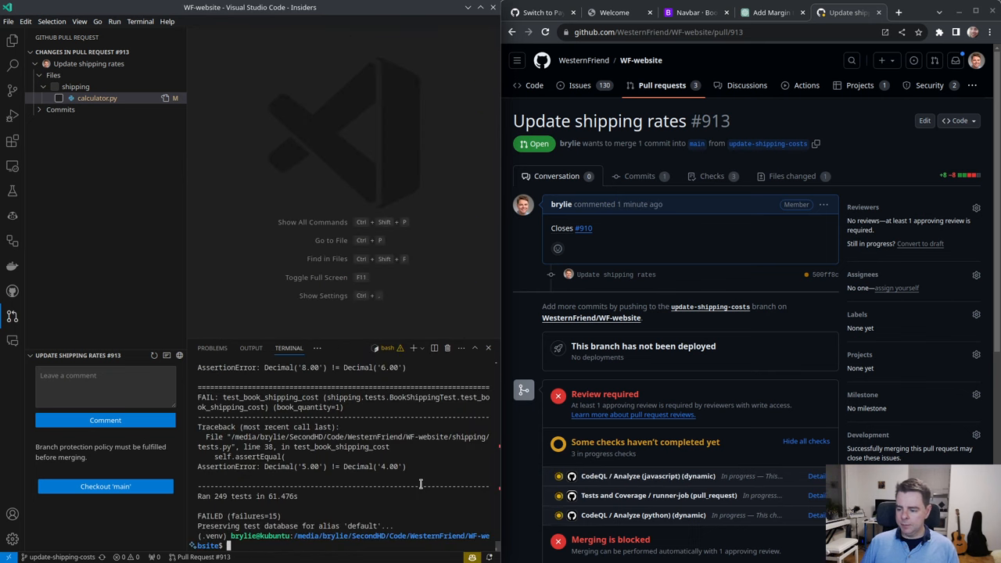
scroll(420, 485, "up", 2)
left_click(234, 447, "ctrl")
left_click(198, 189)
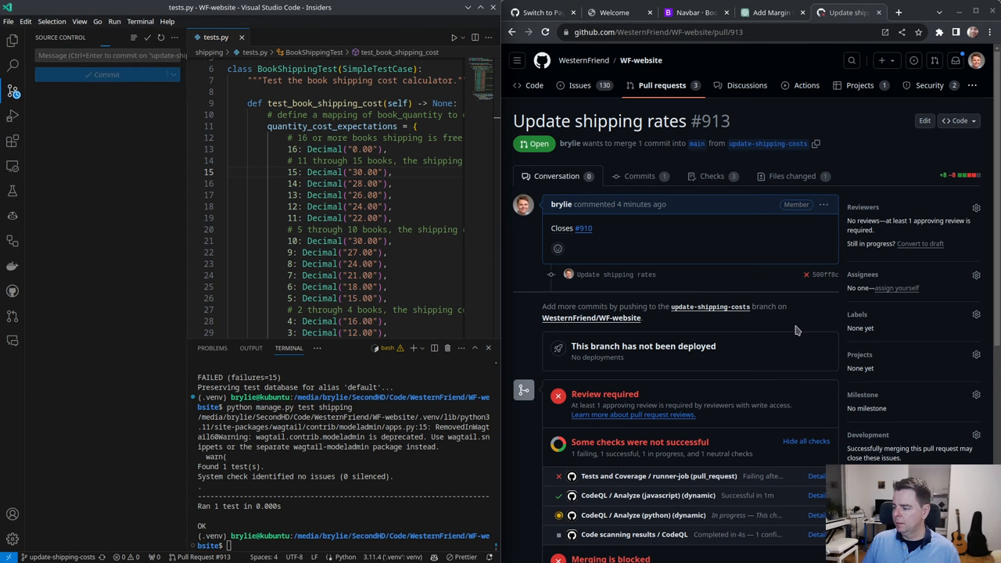
scroll(644, 386, "down", 3)
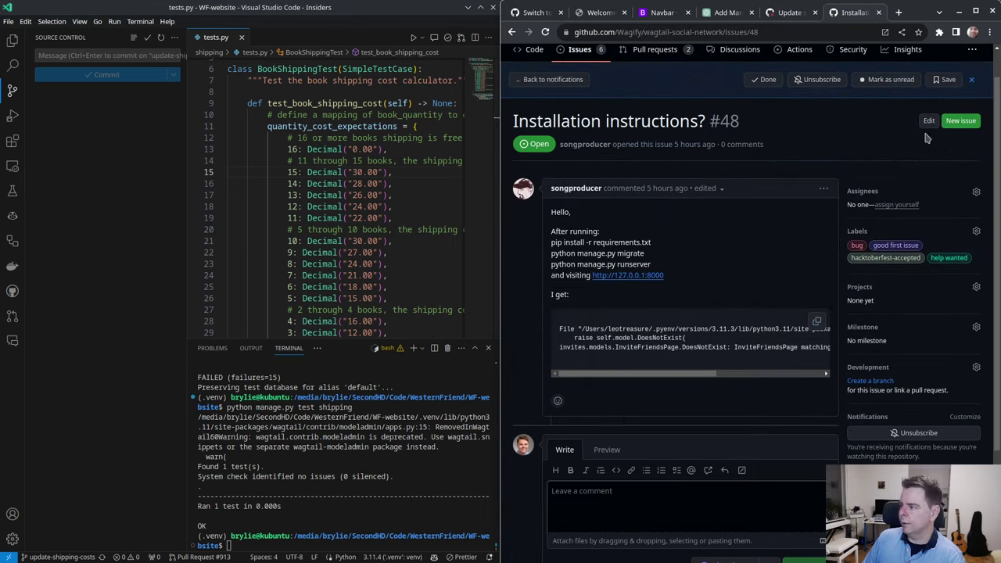
Commit 'Fix tests', push, and inspect the repository's .github/workflows folder
left_click(971, 79)
key("ctrl+w")
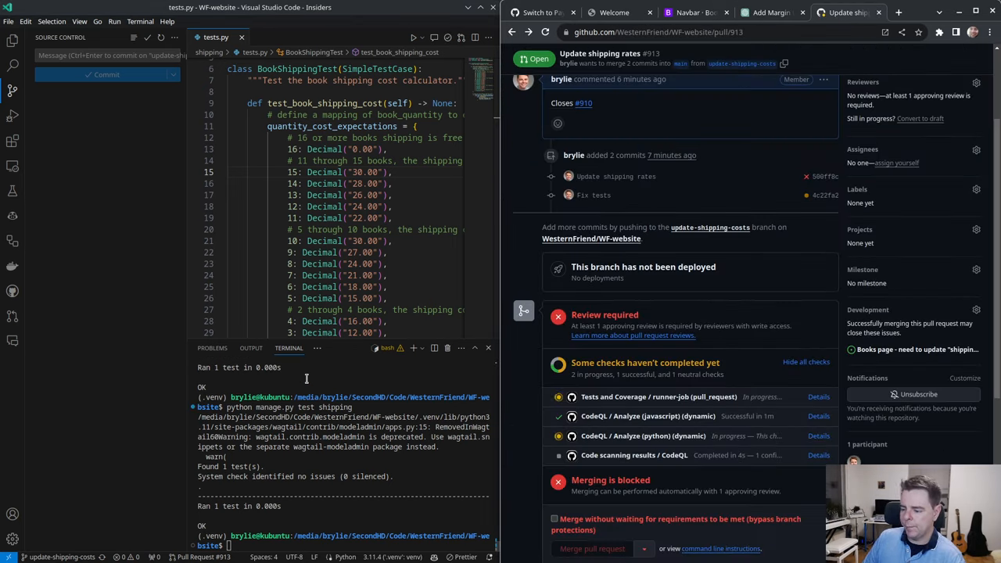
scroll(548, 313, "up", 3)
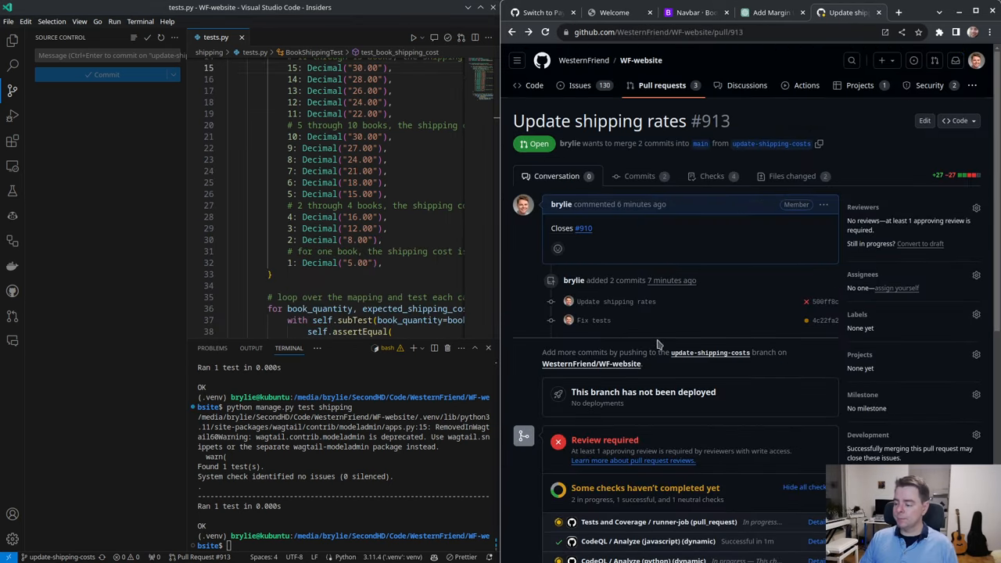
scroll(660, 347, "down", 3)
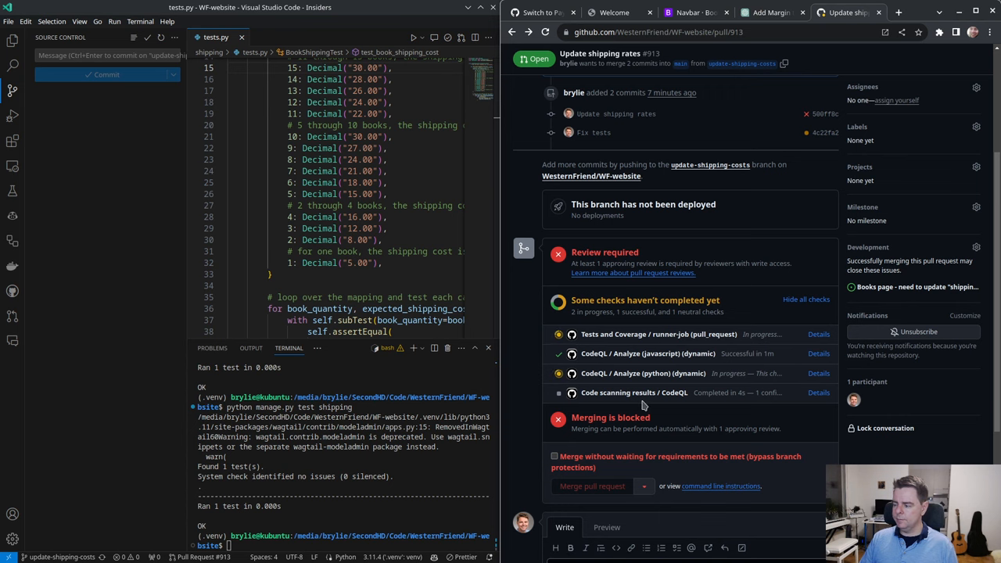
scroll(727, 377, "up", 1)
scroll(704, 380, "down", 3)
scroll(673, 381, "up", 4)
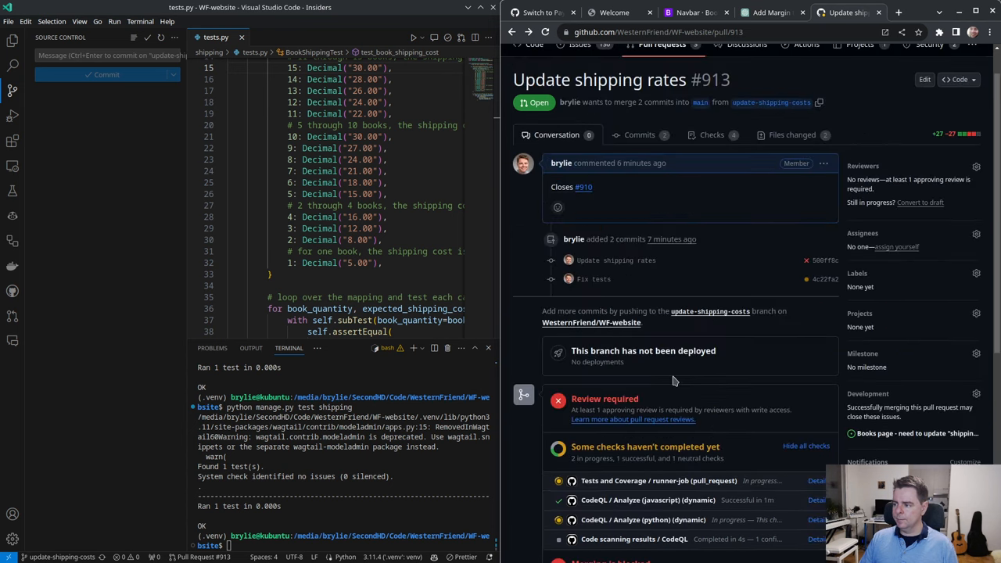
scroll(674, 381, "up", 1)
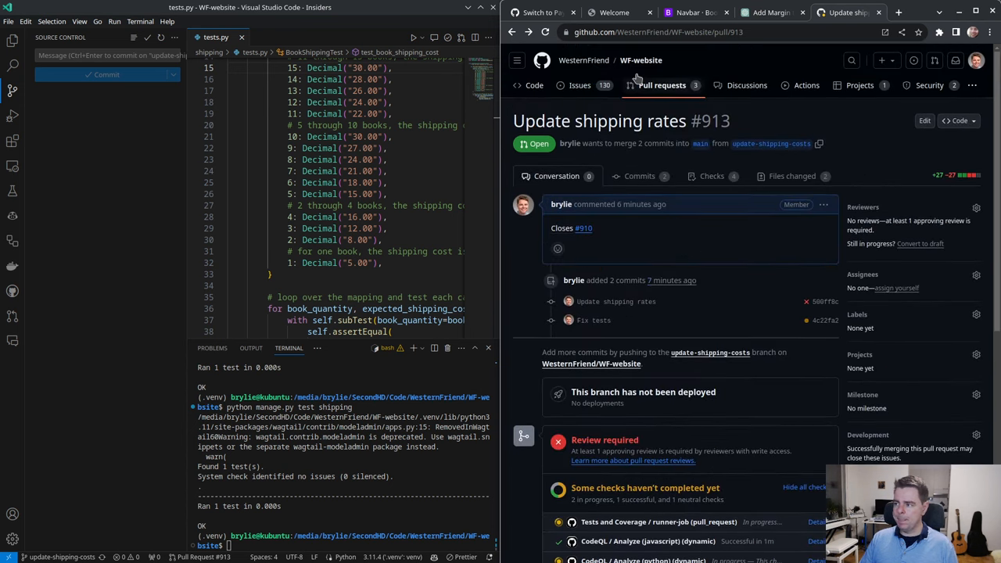
middle_click(638, 63)
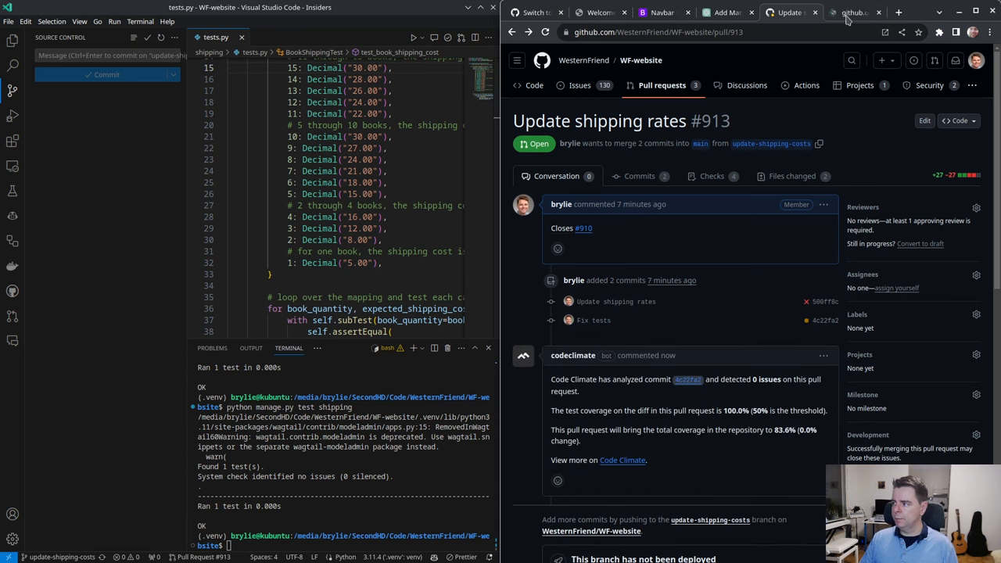
left_click(843, 16)
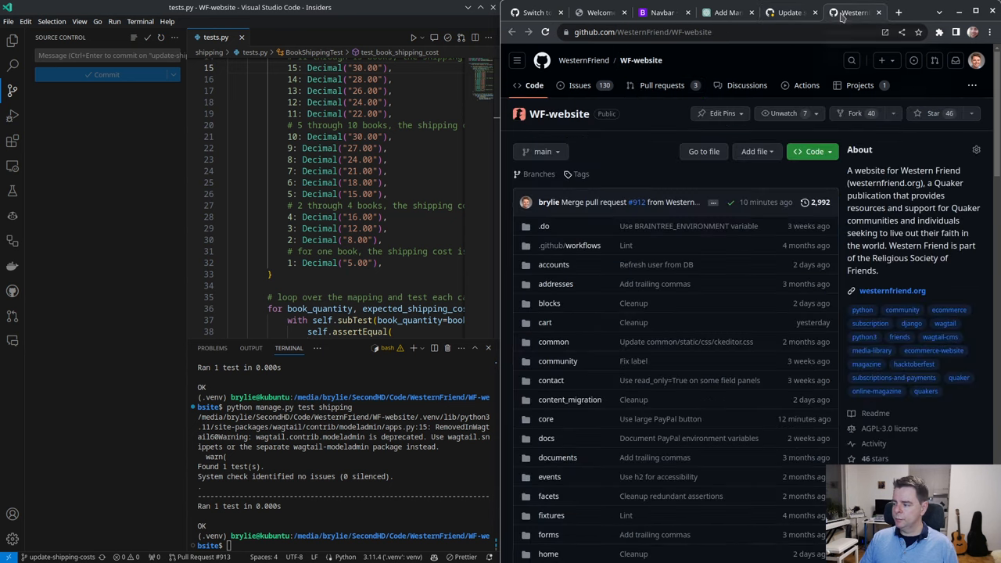
left_click(585, 246)
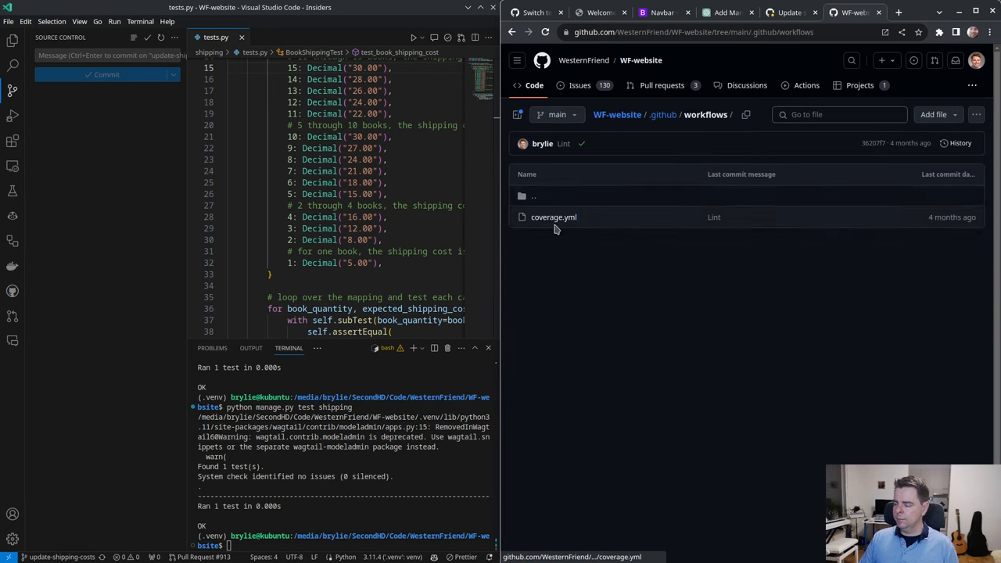
Merge pull request #913 into main on GitHub, bypassing requirements
left_click(878, 12)
scroll(842, 112, "down", 10)
left_click(580, 257)
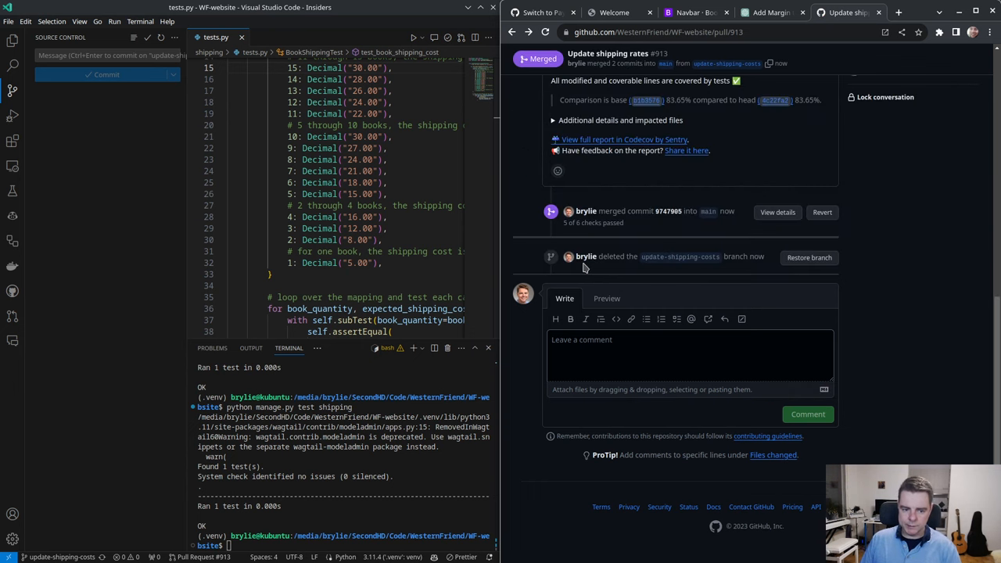
Check out the main branch locally and clear the terminal
left_click(580, 86)
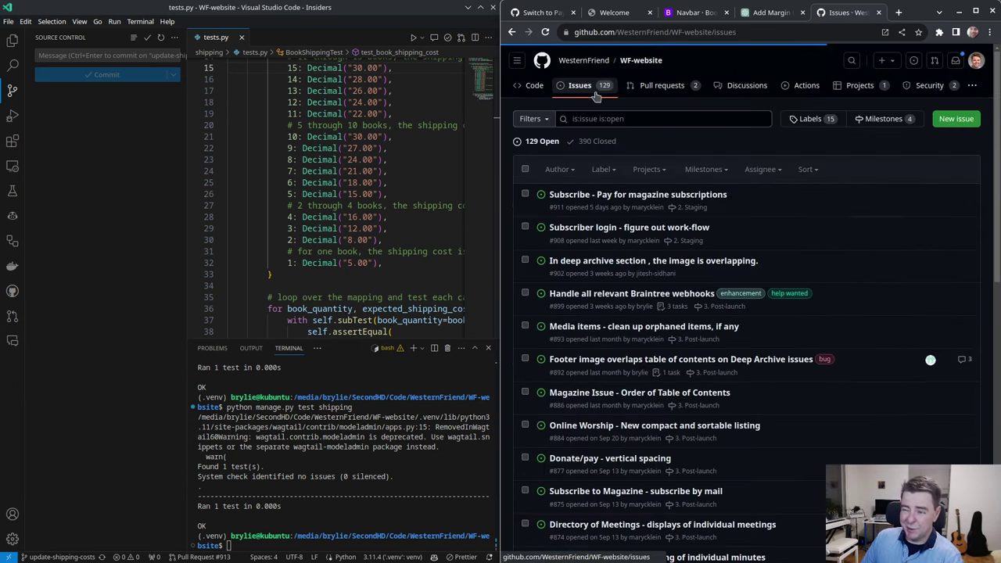
left_click(241, 37)
left_click(63, 557)
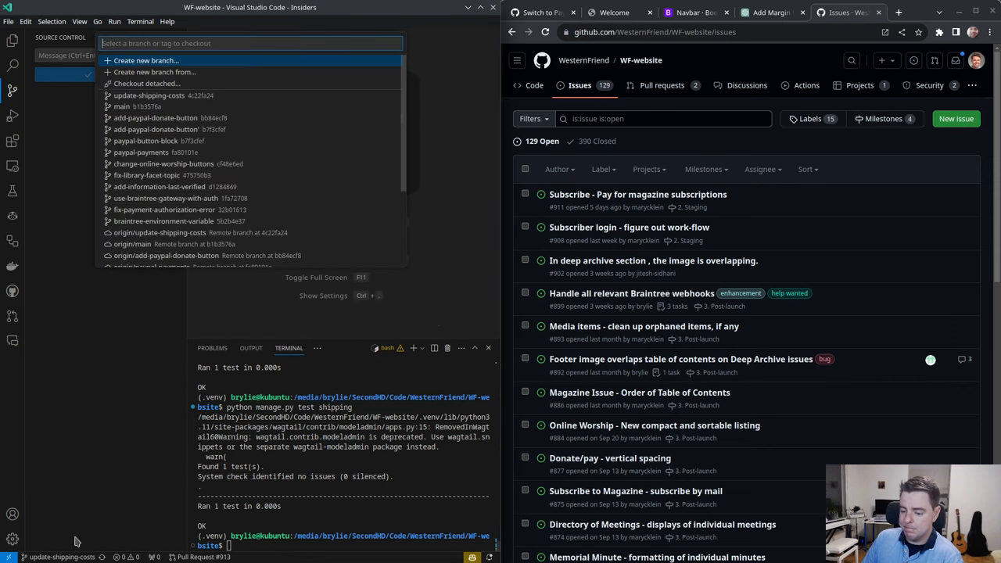
left_click(145, 112)
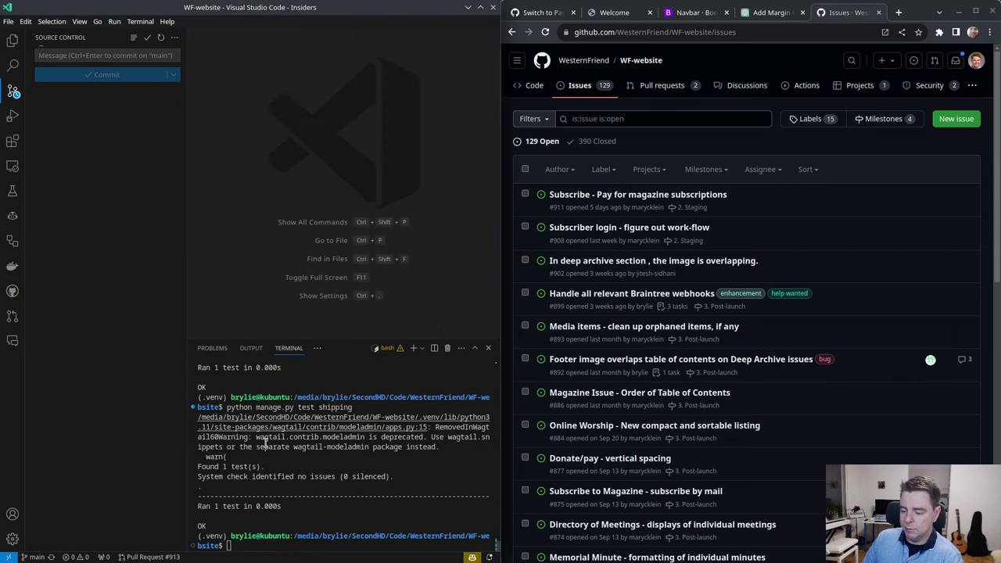
left_click(347, 507)
key("ctrl+l")
Filter issues to the 2. Staging milestone and open subscribe-page issue #911
left_click(712, 169)
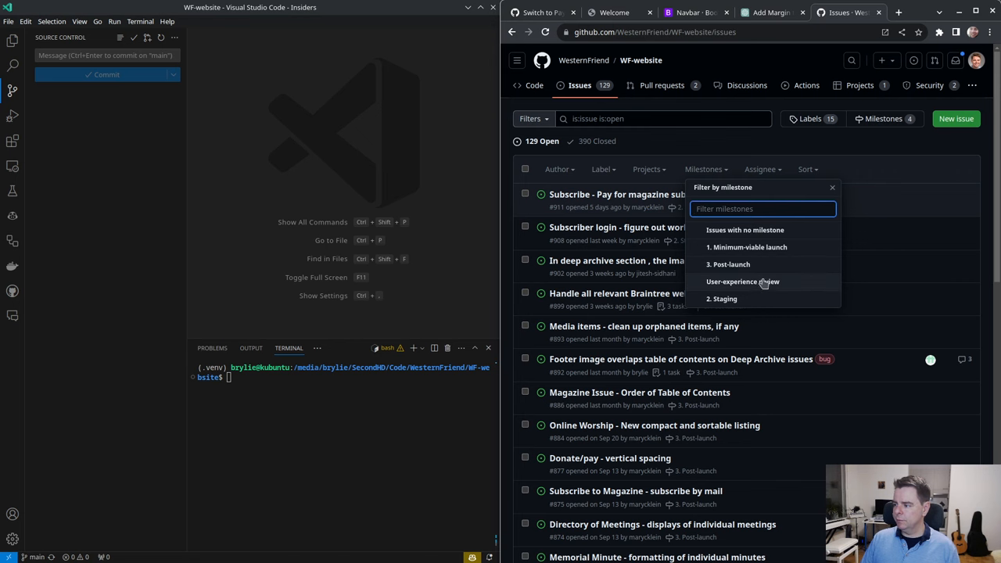
left_click(747, 300)
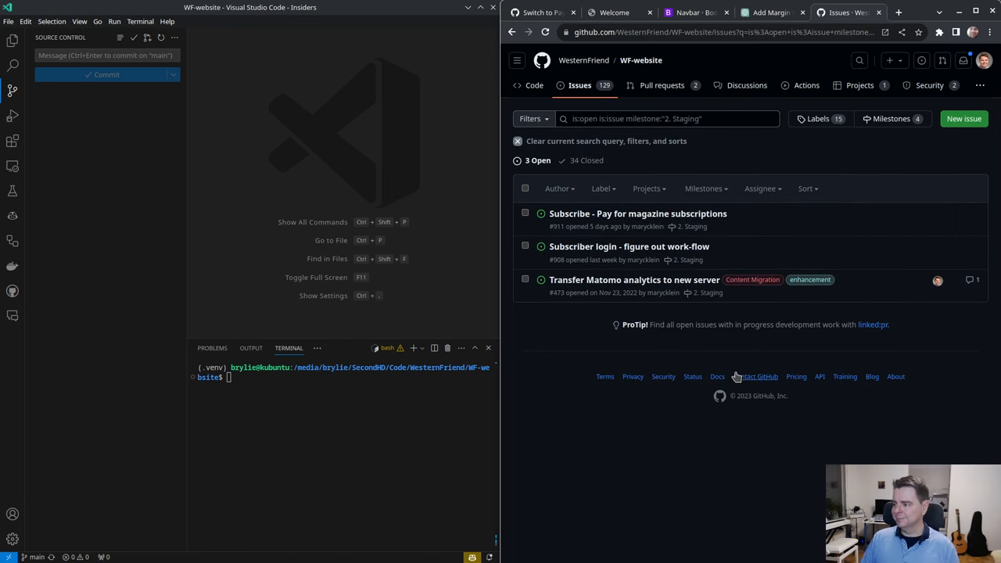
left_click(638, 214)
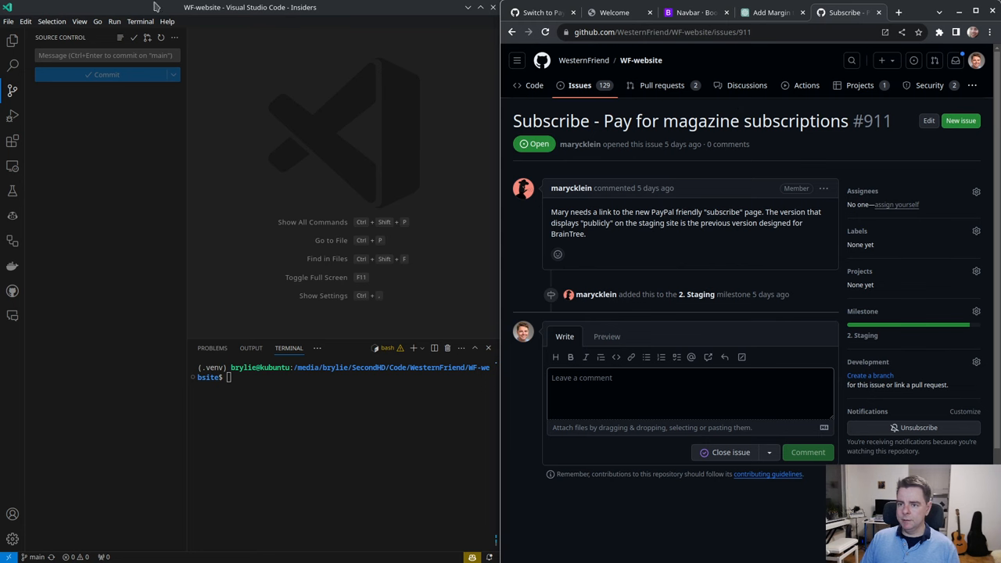
Load the staging site's Subscribe page and copy its address
left_click(630, 13)
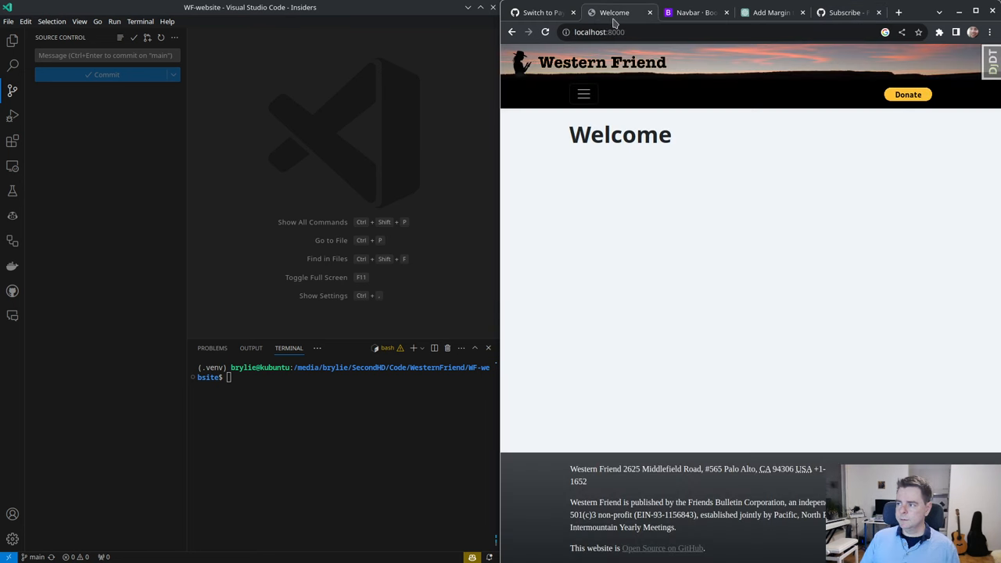
key("ctrl+l")
type("staging.westernfriend.org")
key("Return")
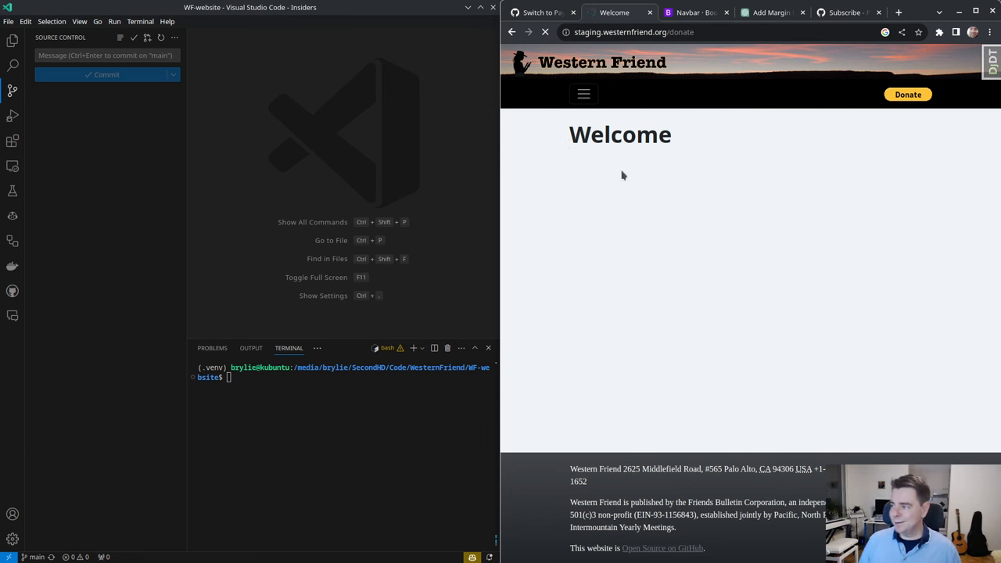
left_click(589, 94)
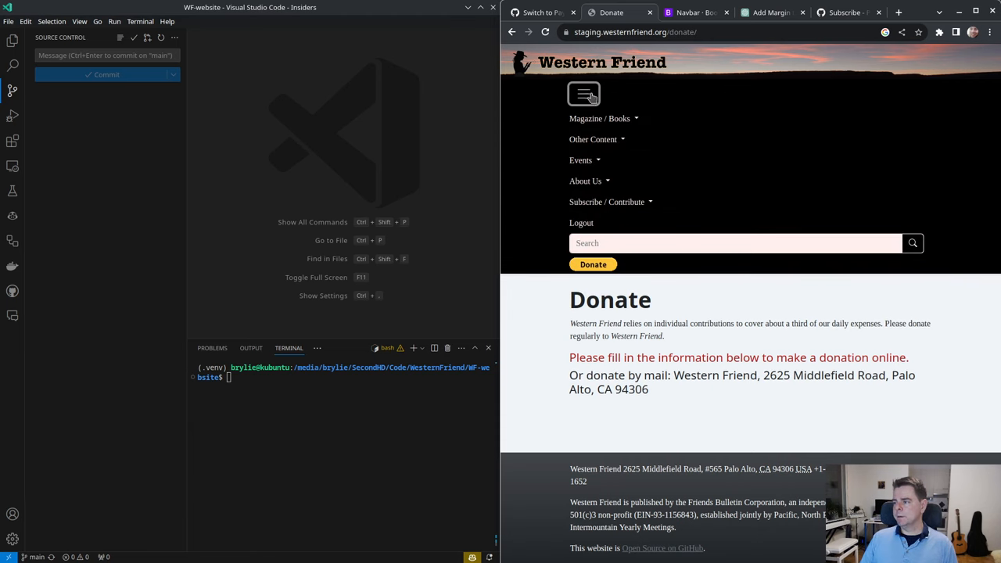
left_click(606, 202)
left_click(602, 232)
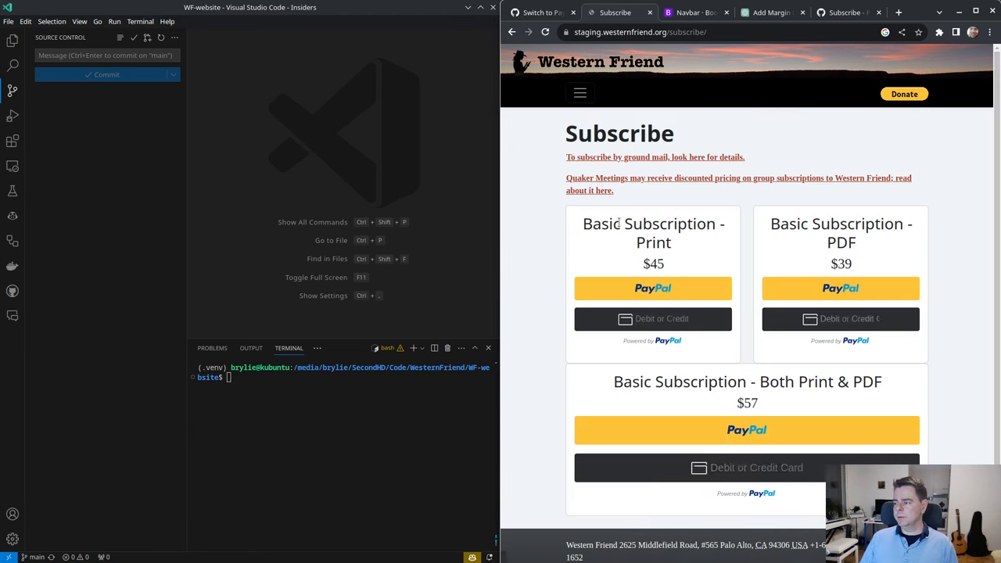
left_click(782, 32)
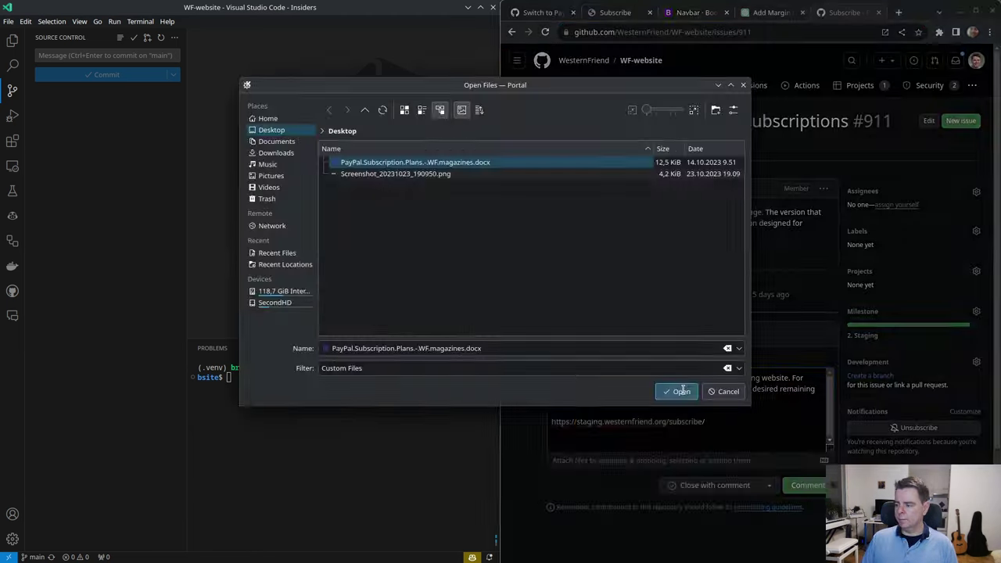
Comment on #911 with the staging link and plans docx, self-assign, and close it
left_click(675, 391)
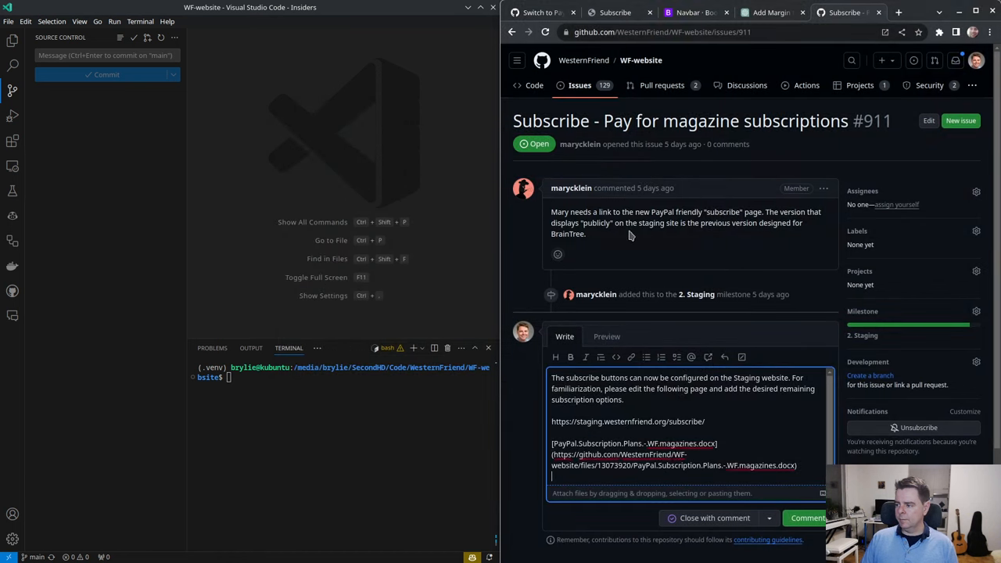
left_click(907, 205)
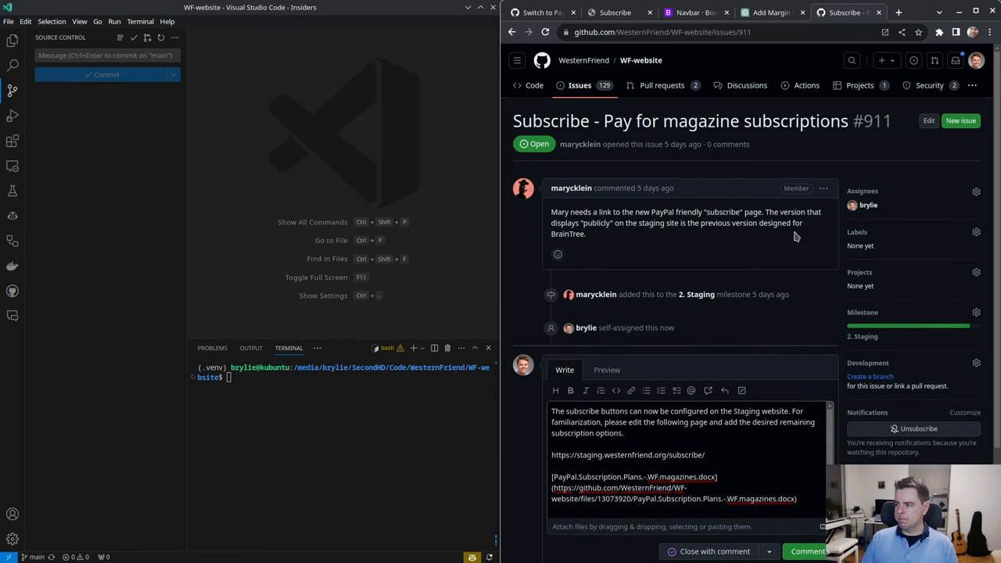
scroll(736, 342, "down", 3)
left_click(717, 427)
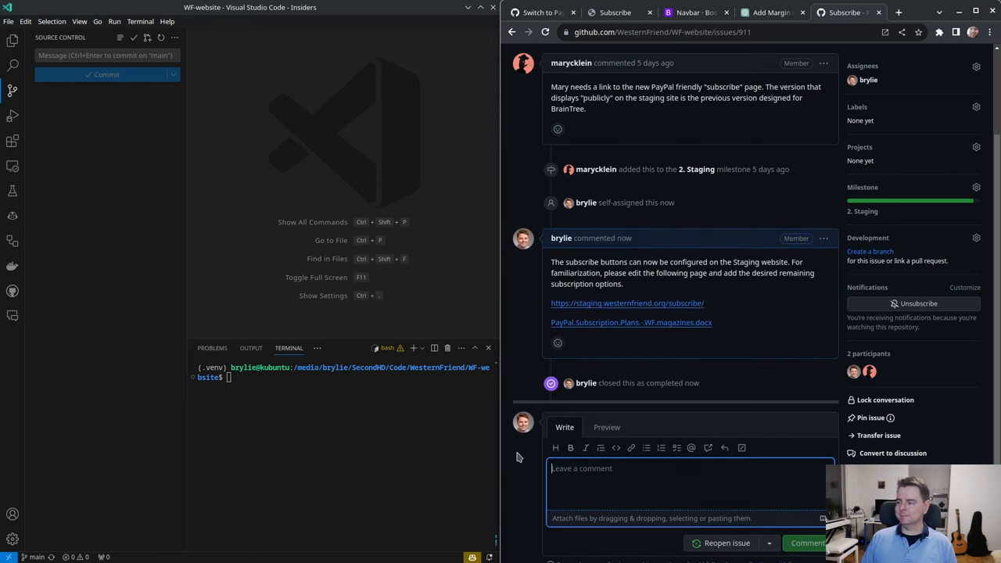
scroll(774, 391, "up", 3)
scroll(798, 387, "down", 5)
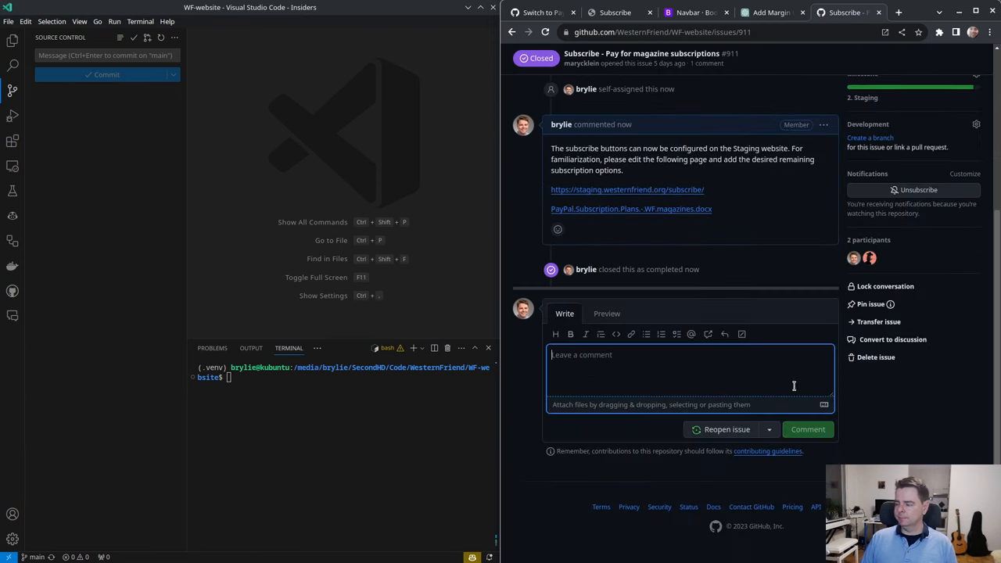
scroll(639, 219, "up", 3)
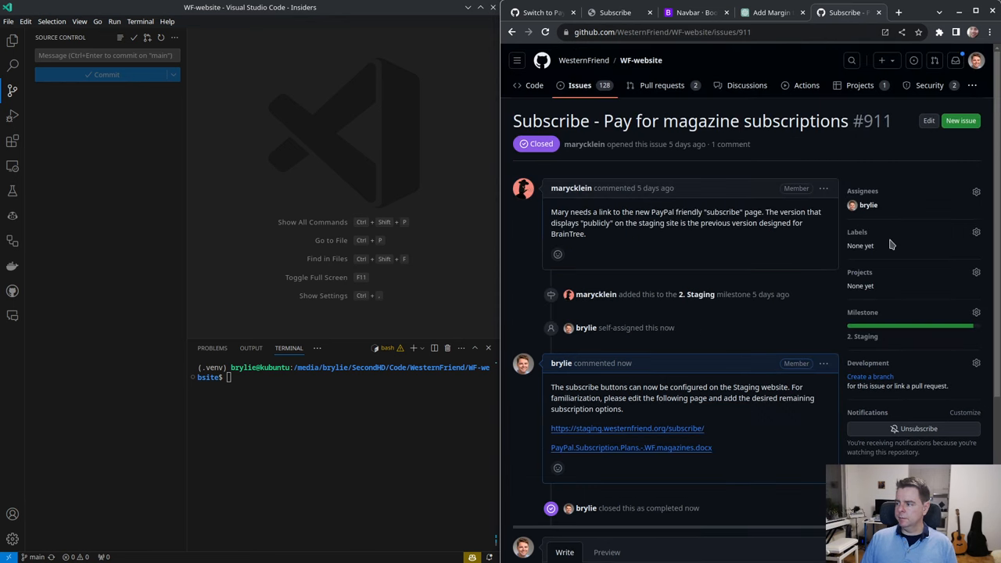
From issue #908's text, file new self-assigned issue #914 on choosing a transactional email service
left_click(863, 336)
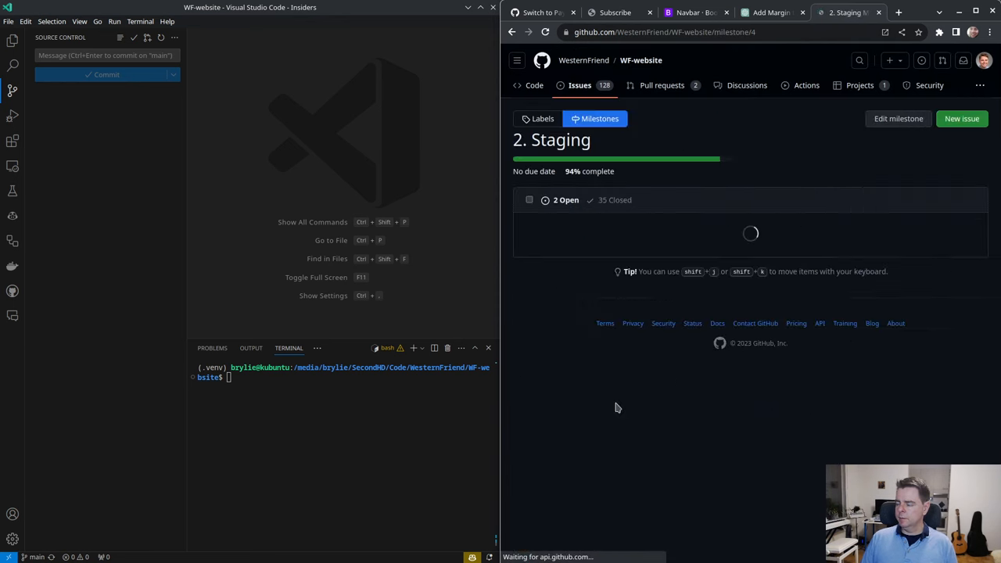
left_click(634, 257)
left_click_drag(682, 234, 550, 213)
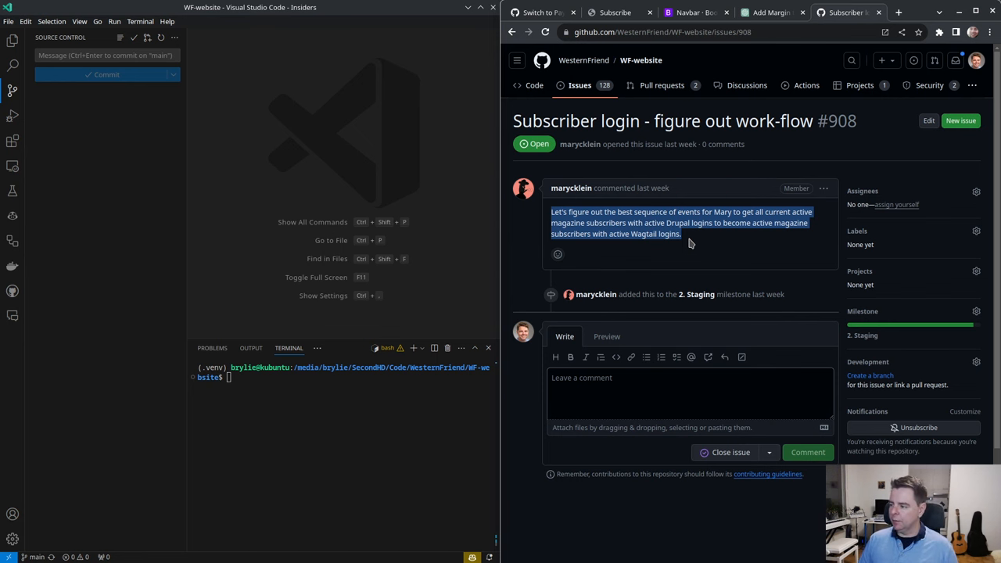
left_click(741, 269)
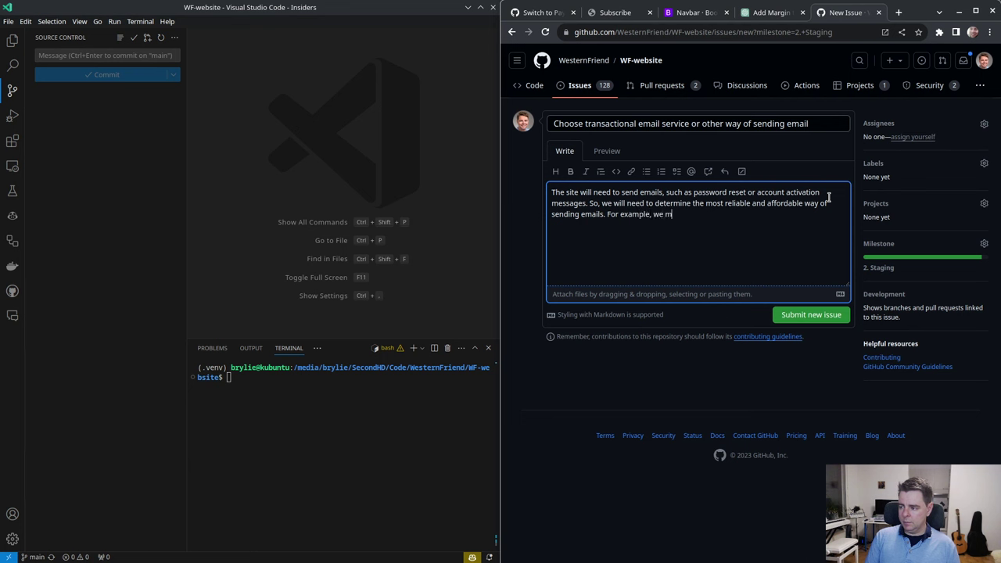
type("ay choose a transactional email service or per")
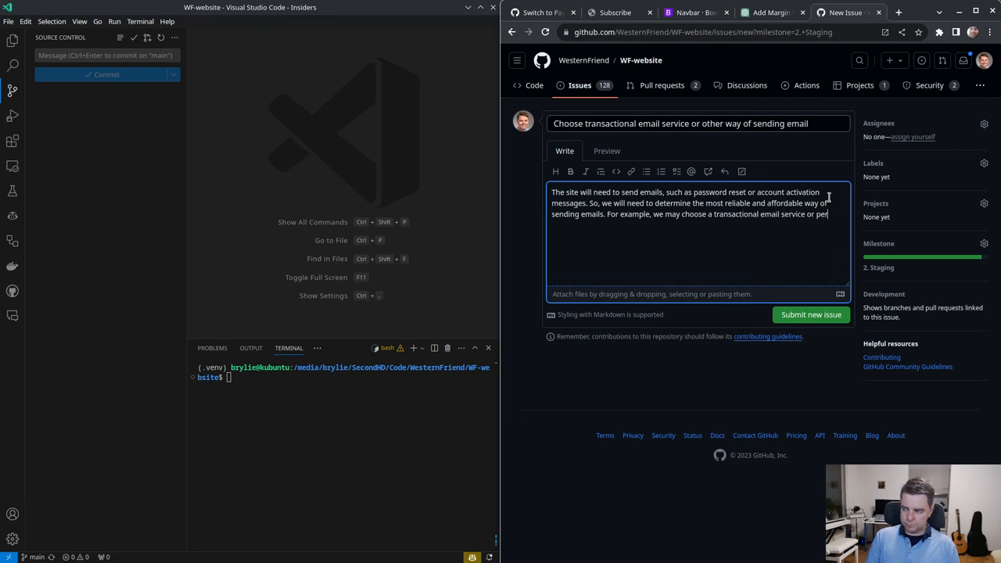
type("haps use a Namecheap em")
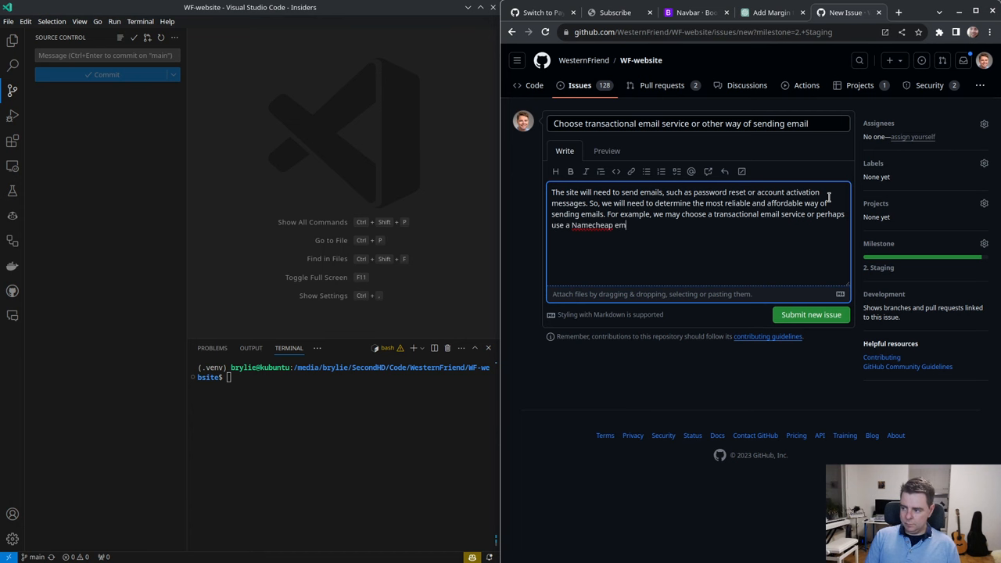
type("ail account.")
left_click(834, 321)
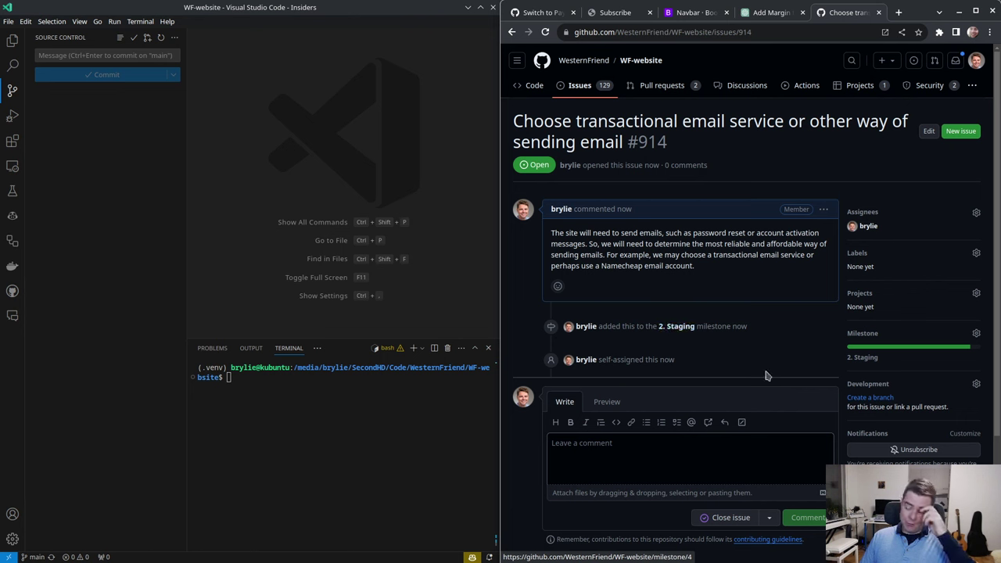
left_click_drag(696, 268, 549, 233)
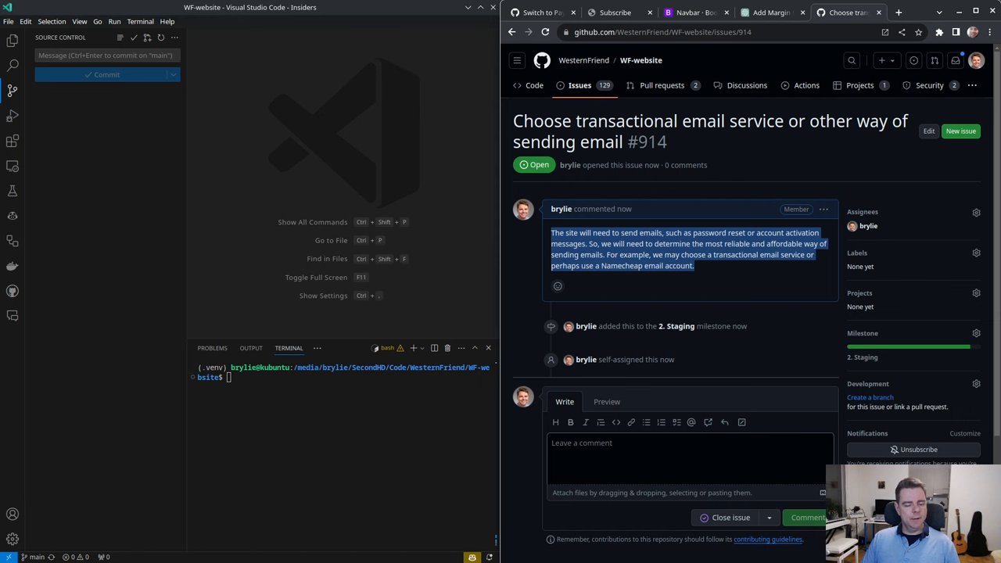
left_click(733, 208)
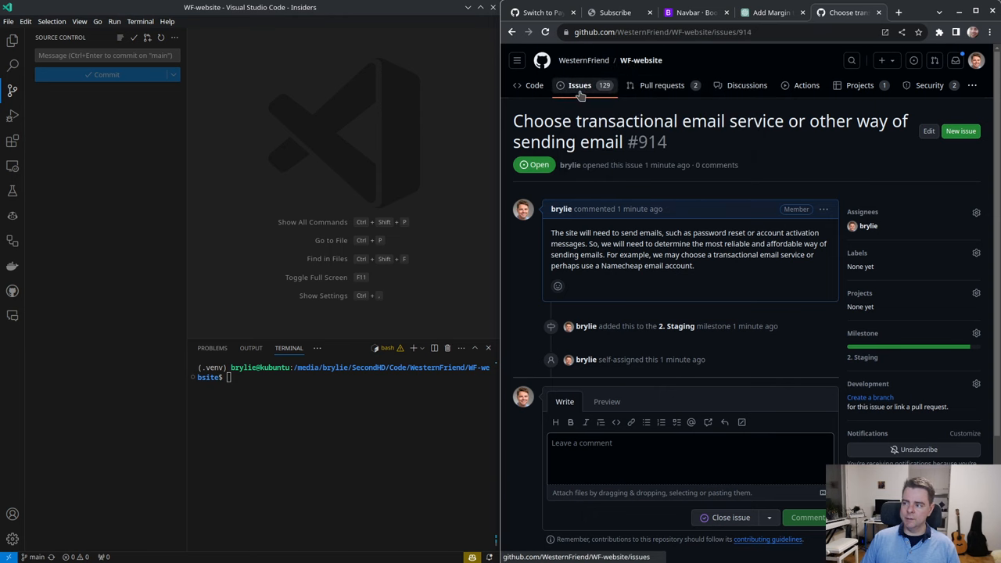
Filter issues by help wanted then good first issue labels, then return to the repo README
left_click(578, 91)
left_click(789, 292)
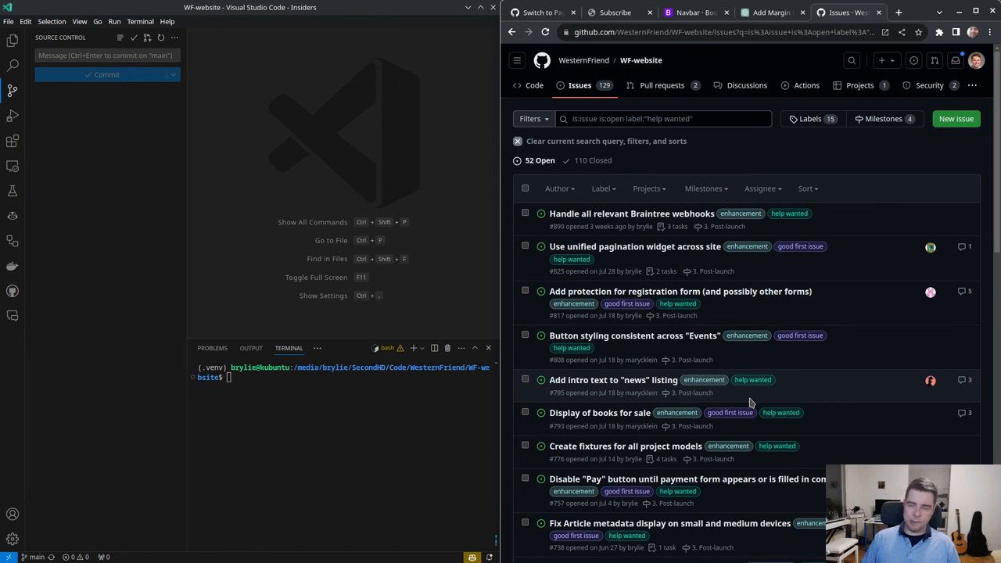
left_click(800, 247)
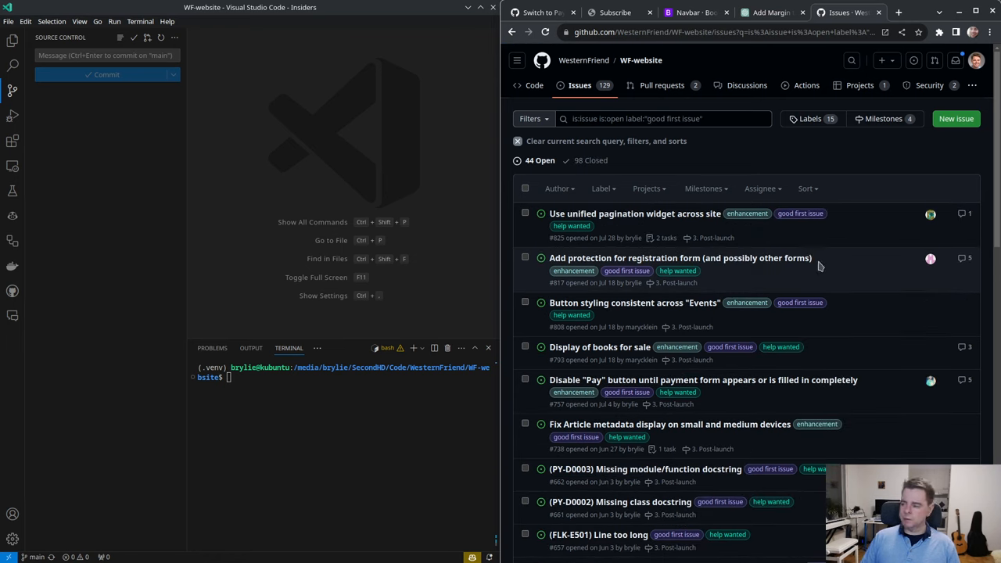
mouse_move(715, 258)
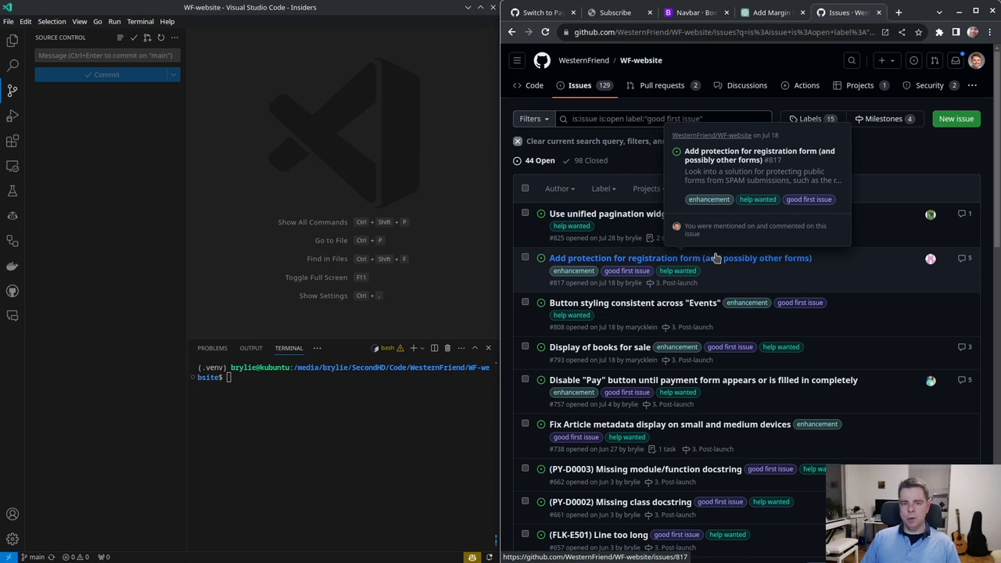
scroll(586, 351, "down", 3)
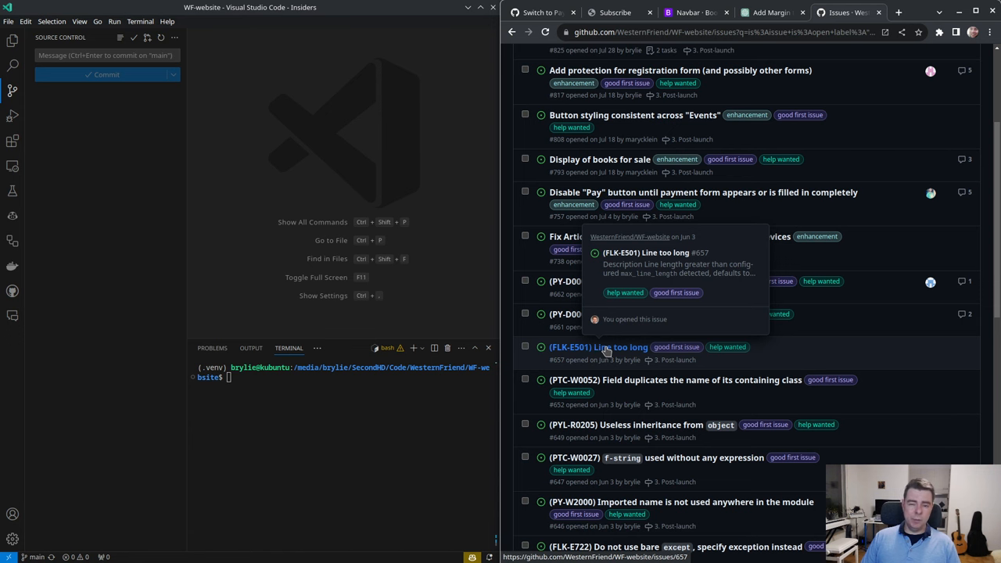
scroll(607, 351, "up", 3)
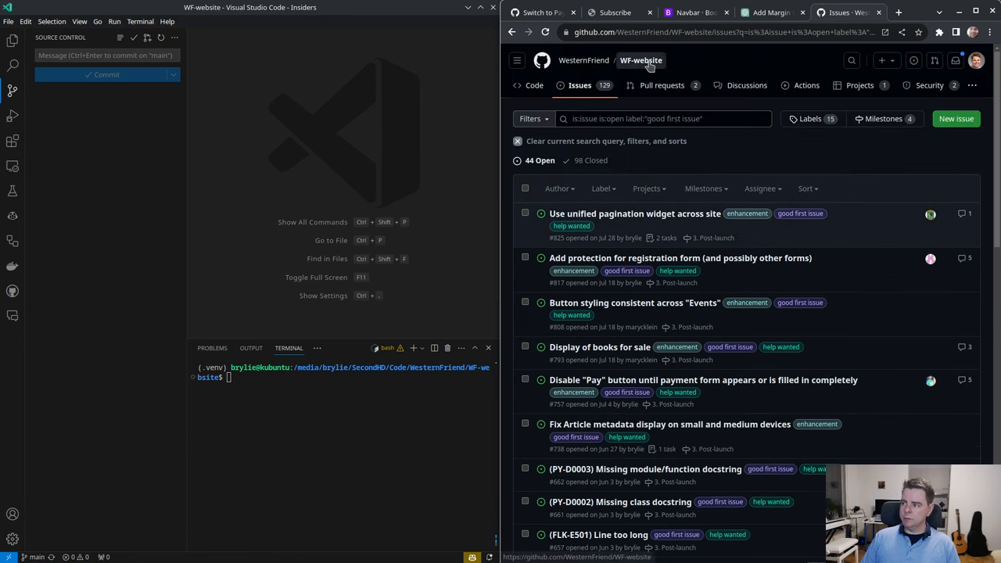
key("alt+Left")
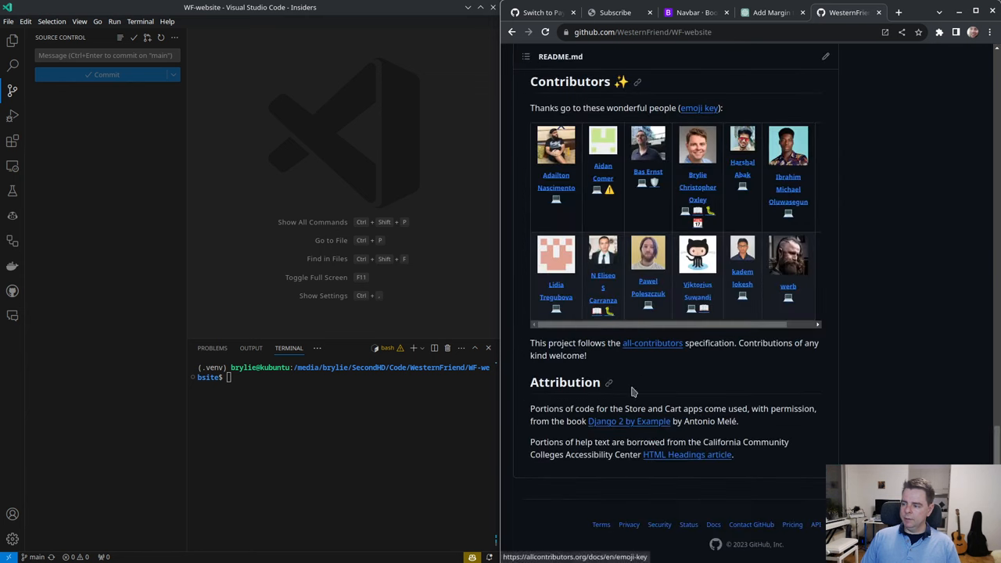
scroll(750, 330, "up", 2)
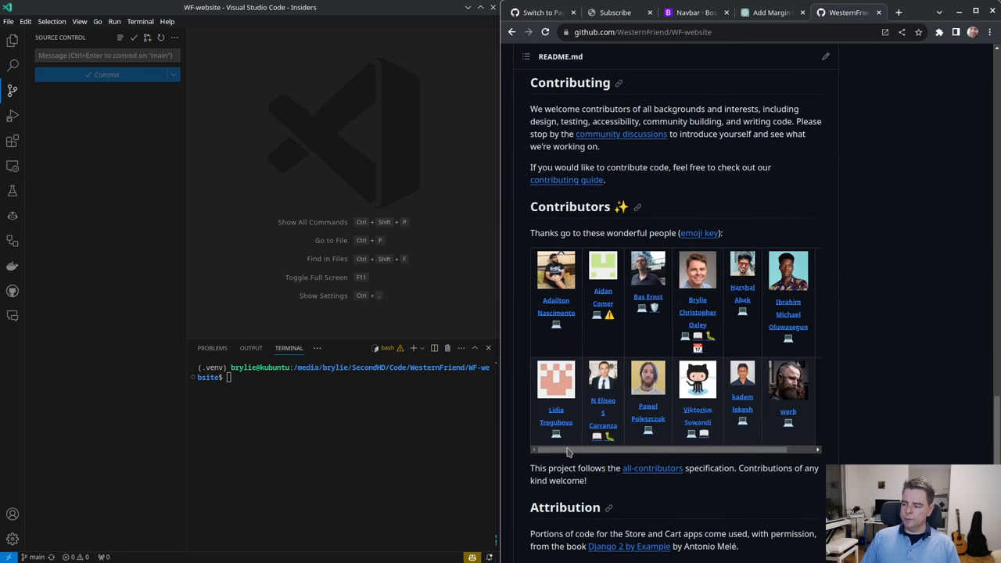
mouse_move(569, 452)
left_mouse_down()
mouse_move(599, 457)
mouse_move(568, 457)
left_mouse_up()
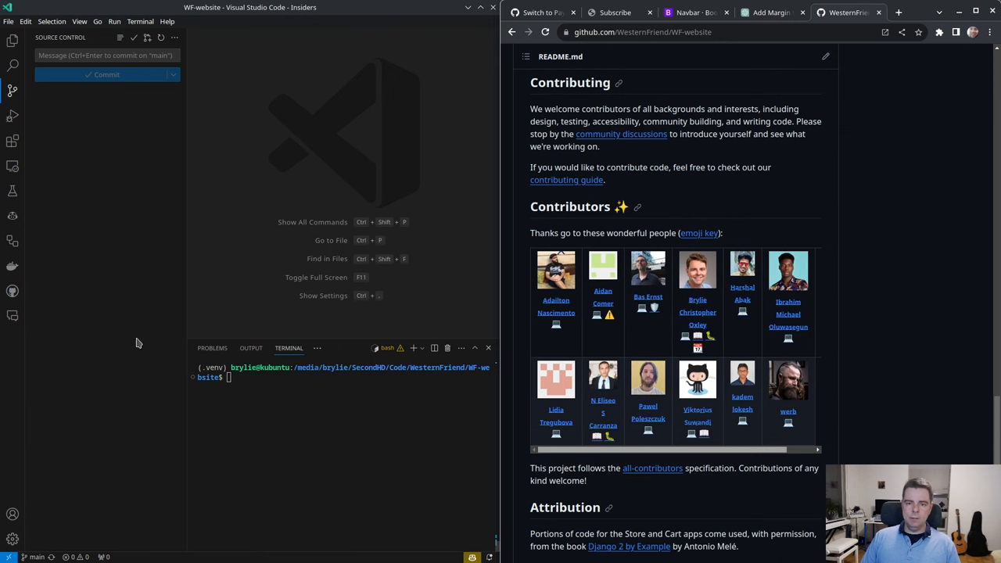